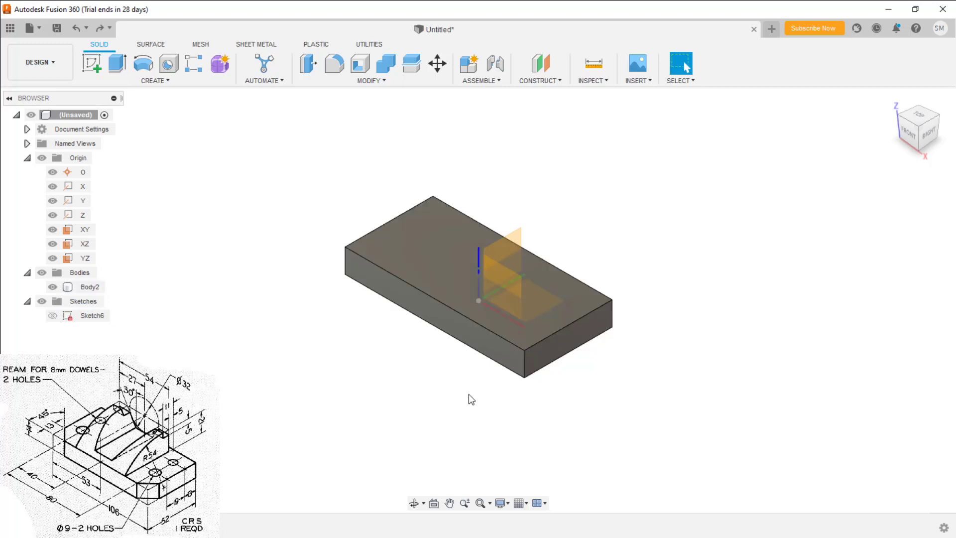
Step: Chamfer the two vertical corner edges of the plate's long front side by 13 mm at 45 degrees
{"action": "key", "text": "s"}
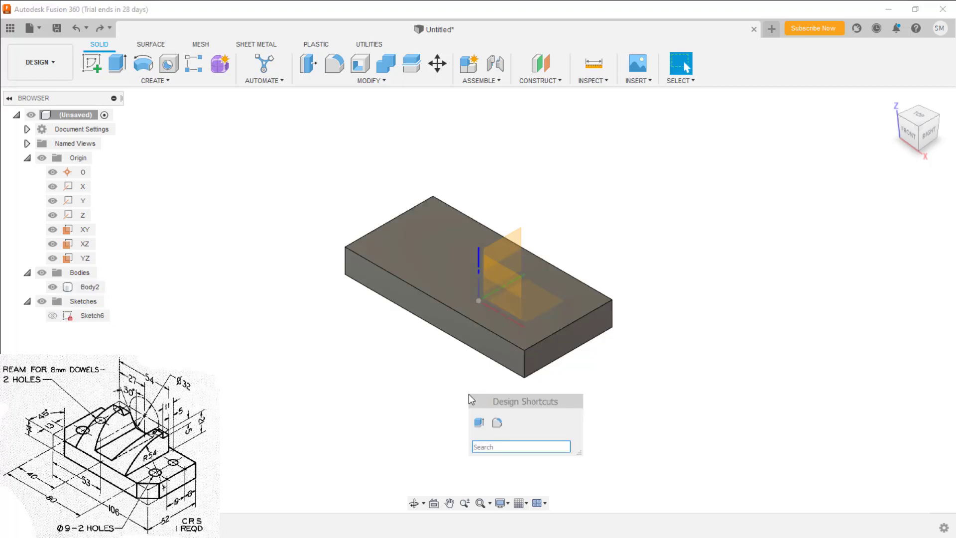
{"action": "type", "text": "ch"}
{"action": "left_click", "coordinate": [491, 346]}
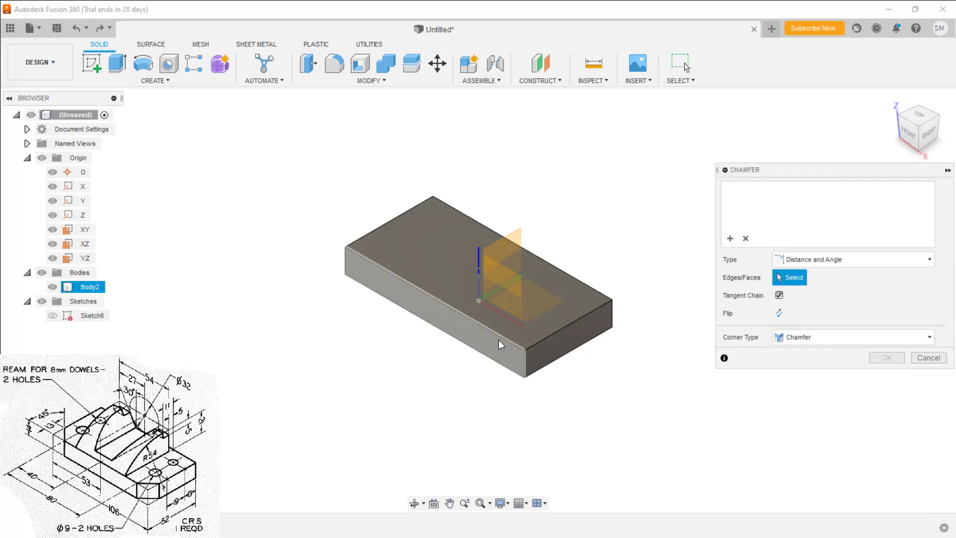
{"action": "left_click", "coordinate": [344, 258]}
{"action": "left_click", "coordinate": [524, 362]}
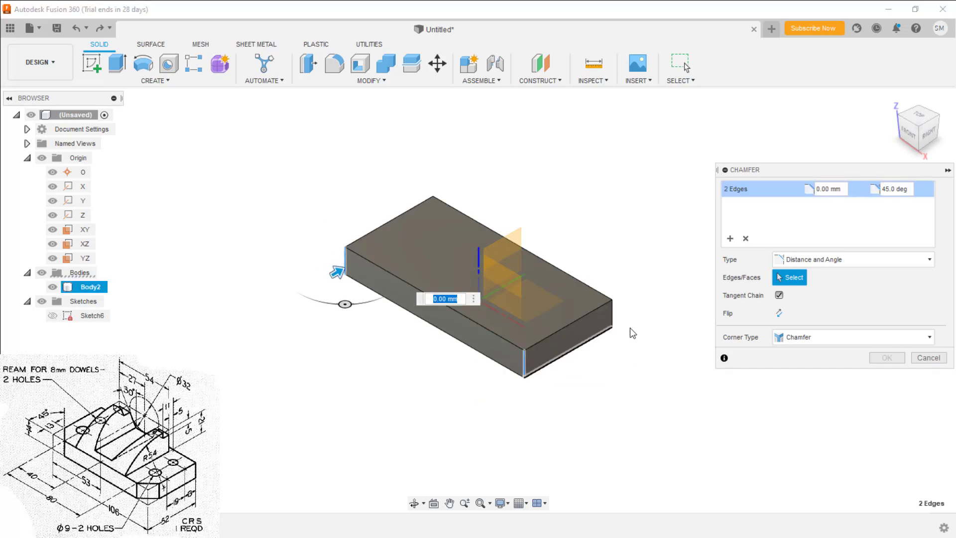
{"action": "left_click_drag", "start_coordinate": [848, 189], "coordinate": [775, 198]}
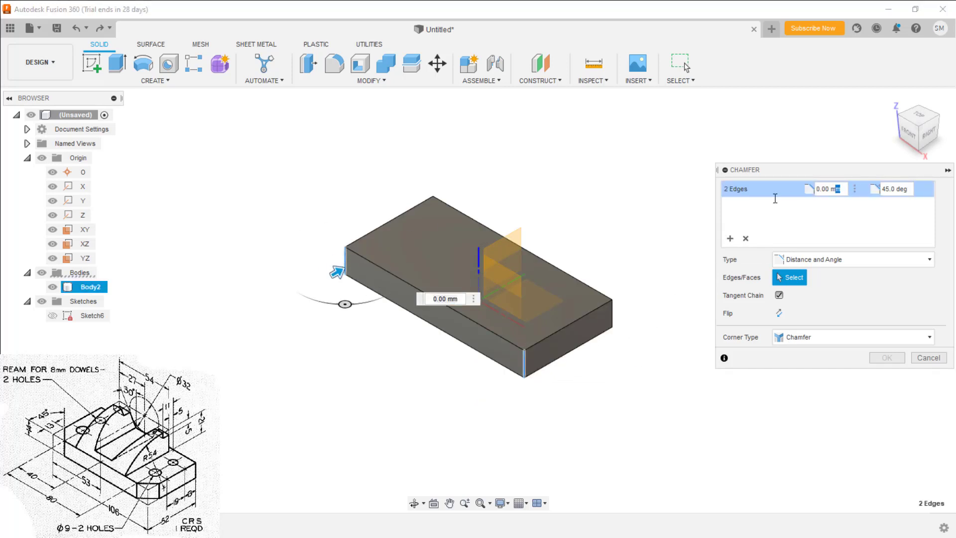
{"action": "type", "text": "13"}
{"action": "key", "text": "ctrl+a"}
{"action": "key", "text": "BackSpace"}
{"action": "type", "text": "13"}
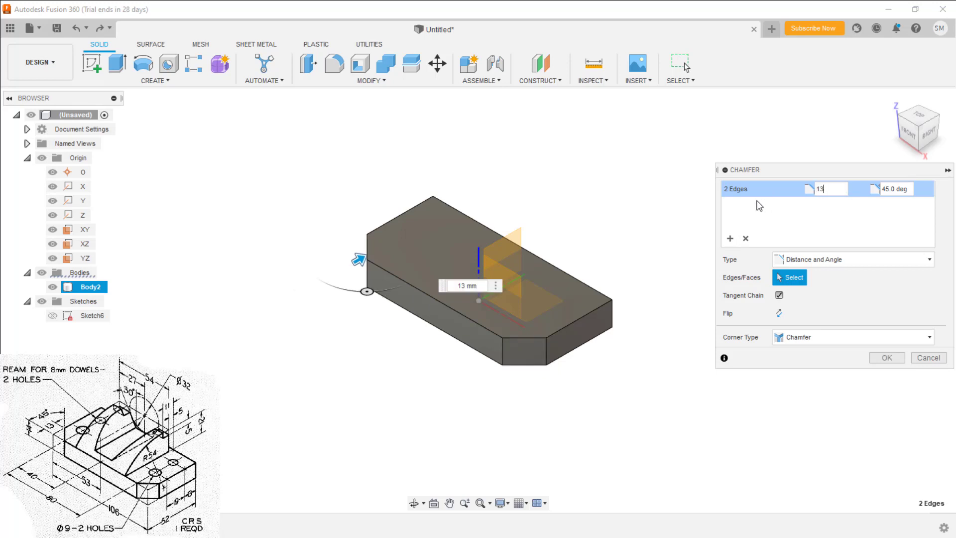
{"action": "left_click", "coordinate": [886, 357]}
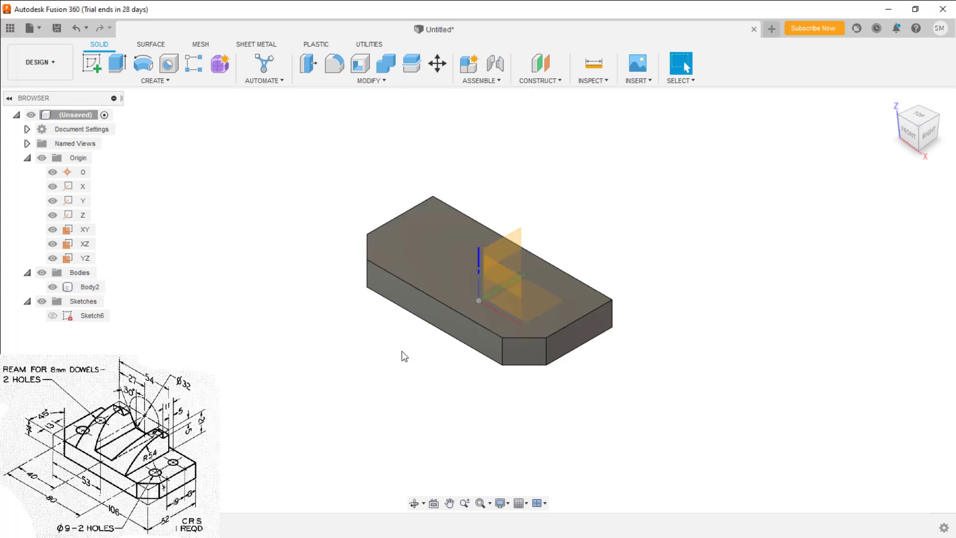
Step: Start a sketch on the YZ plane and draw a stepped line down to the plate, continuing about 48 mm along its top edge to the chamfered-side corner
{"action": "left_click", "coordinate": [511, 257]}
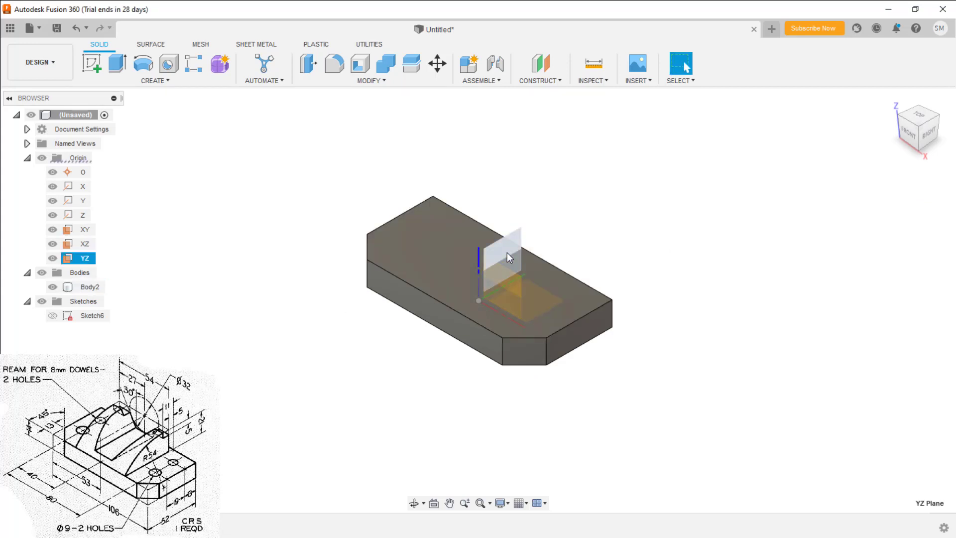
{"action": "right_click", "coordinate": [506, 252]}
{"action": "left_click", "coordinate": [497, 315]}
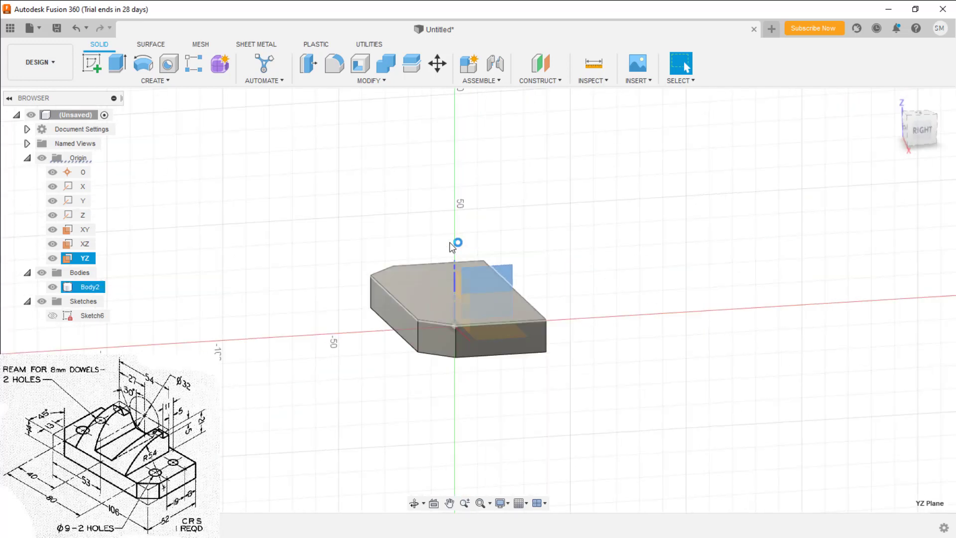
{"action": "key", "text": "l"}
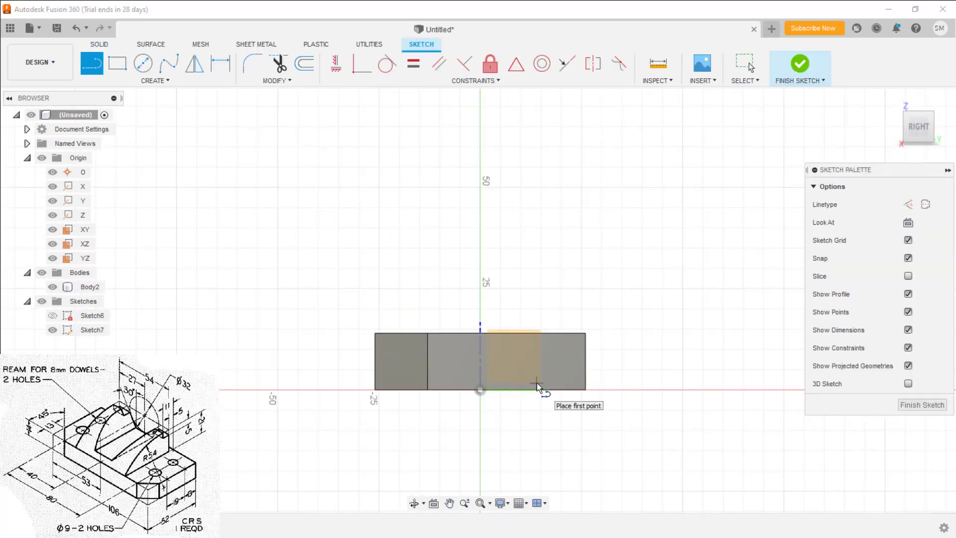
{"action": "left_click", "coordinate": [552, 237]}
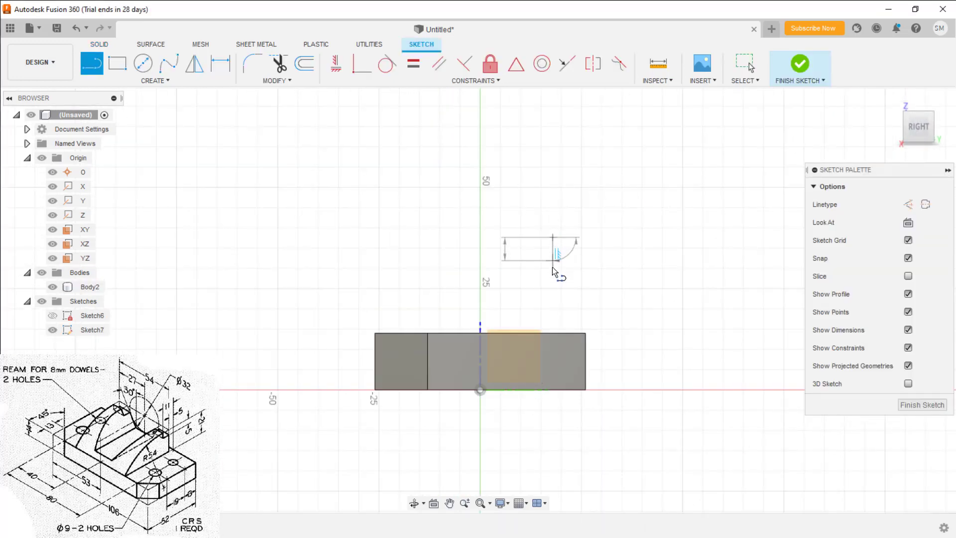
{"action": "left_click", "coordinate": [552, 266]}
{"action": "left_click", "coordinate": [568, 267]}
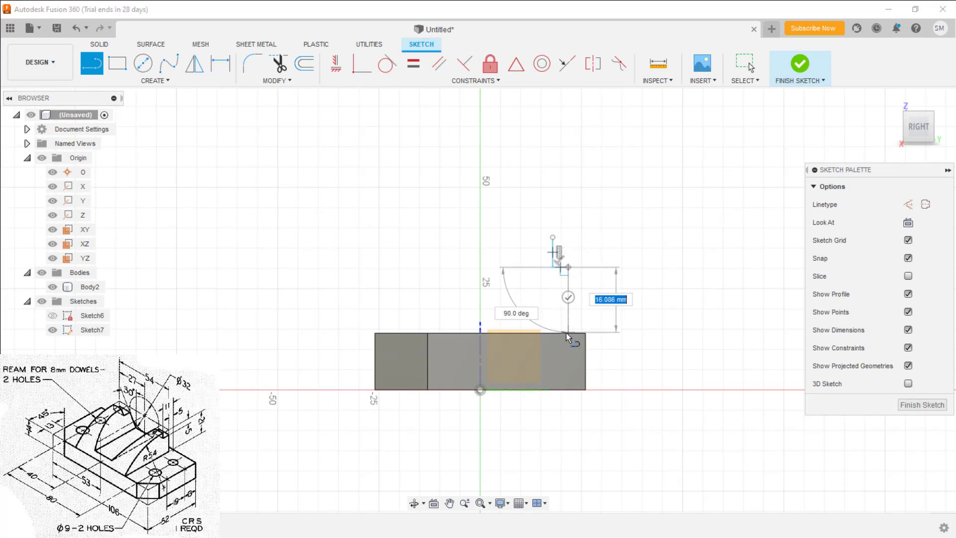
{"action": "left_click", "coordinate": [567, 332]}
{"action": "left_click_drag", "start_coordinate": [450, 337], "coordinate": [373, 332]}
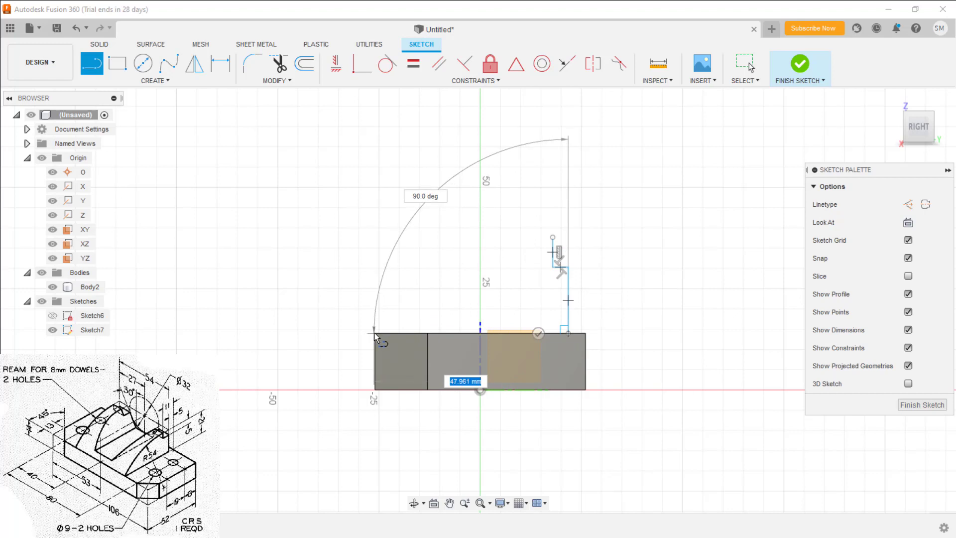
{"action": "left_click", "coordinate": [374, 333]}
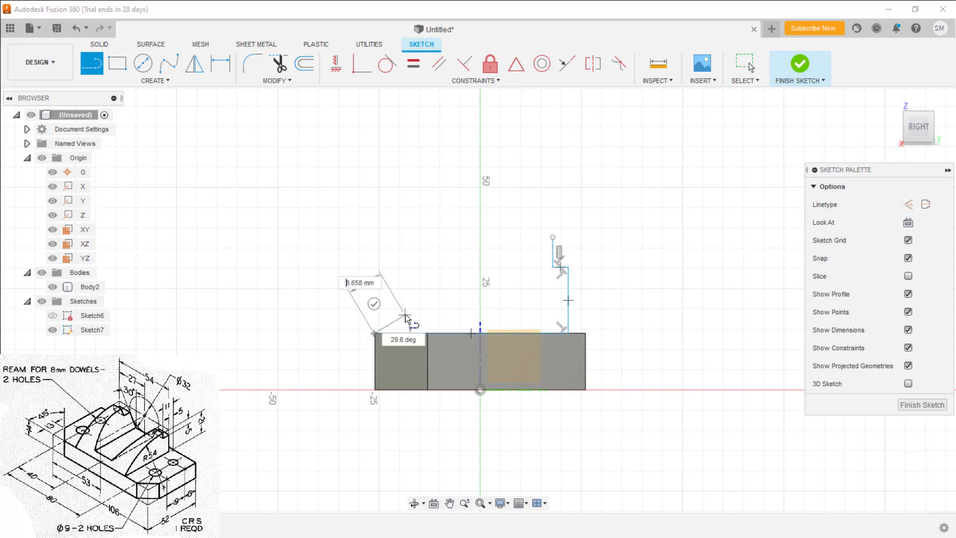
{"action": "key", "text": "Escape"}
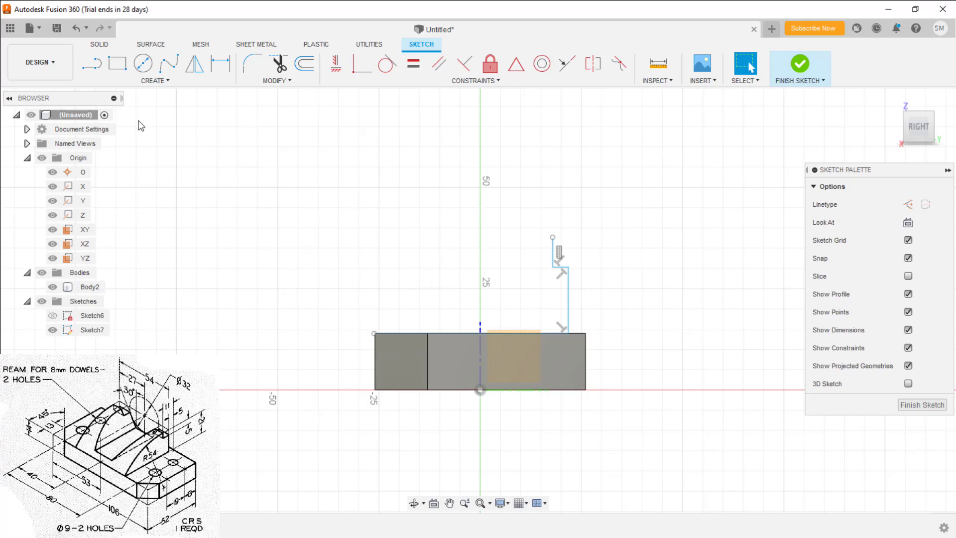
Step: Close the profile with a 3-point arc bulging upward from the base line's free end to the top of the stepped line
{"action": "left_click", "coordinate": [170, 82]}
{"action": "mouse_move", "coordinate": [174, 137]}
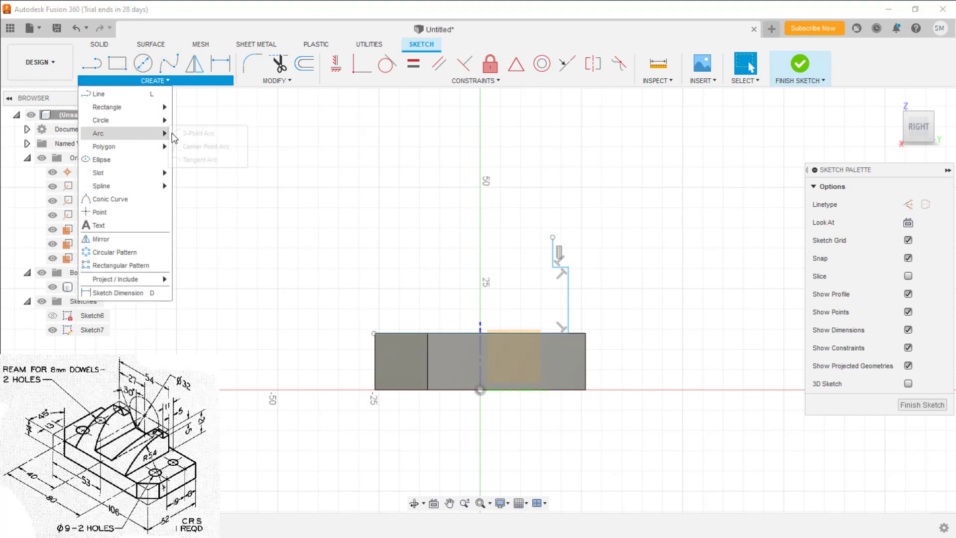
{"action": "left_click", "coordinate": [192, 133]}
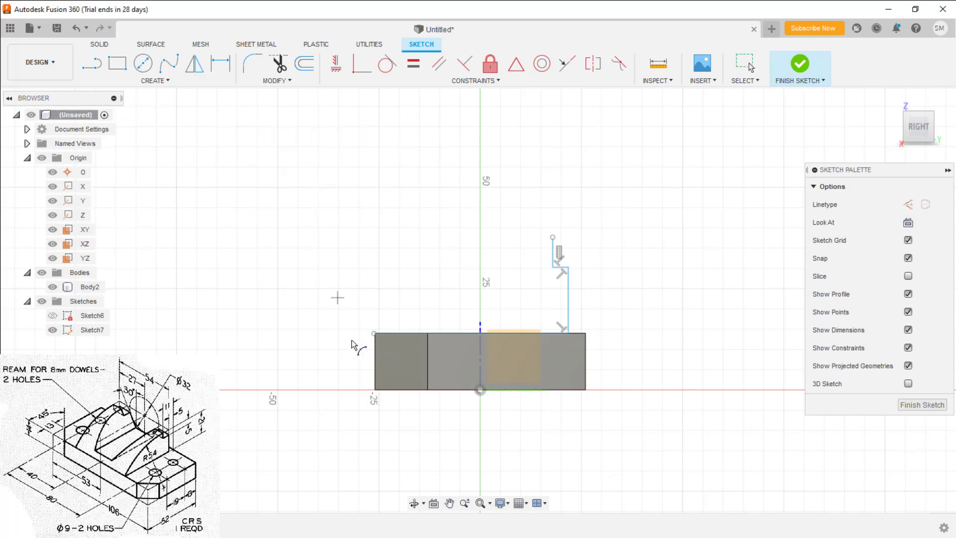
{"action": "left_click", "coordinate": [374, 333]}
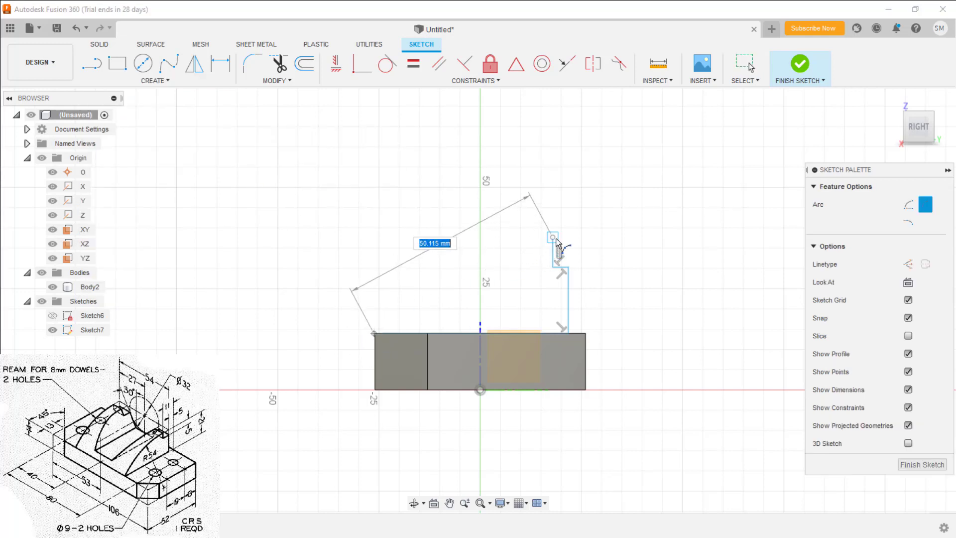
{"action": "left_click", "coordinate": [552, 237]}
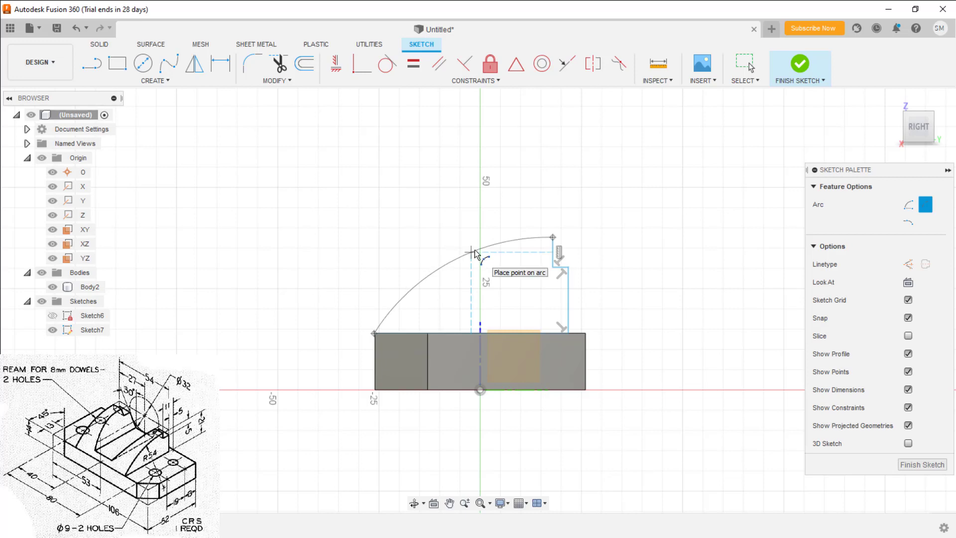
{"action": "left_click", "coordinate": [473, 250]}
{"action": "scroll", "coordinate": [473, 253], "scroll_direction": "up", "scroll_amount": 2}
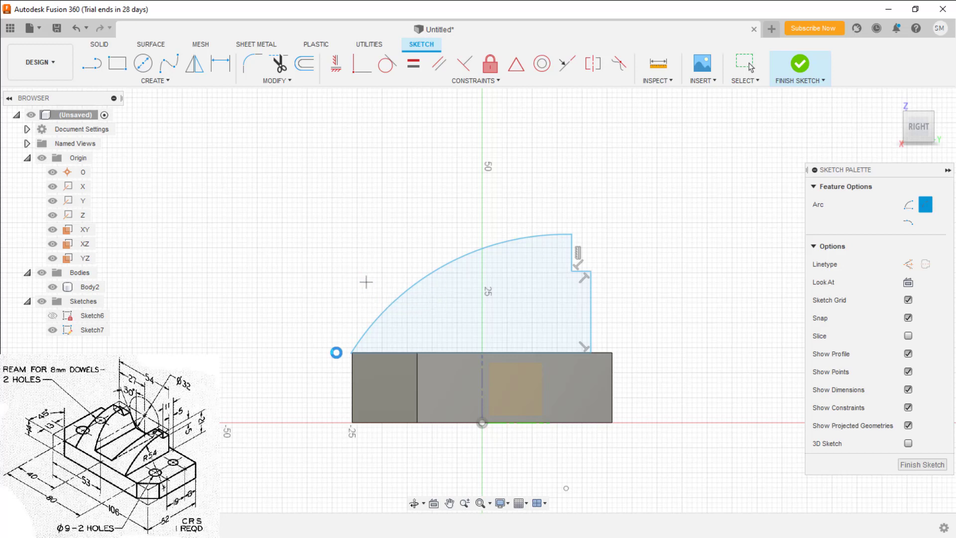
{"action": "key", "text": "Escape"}
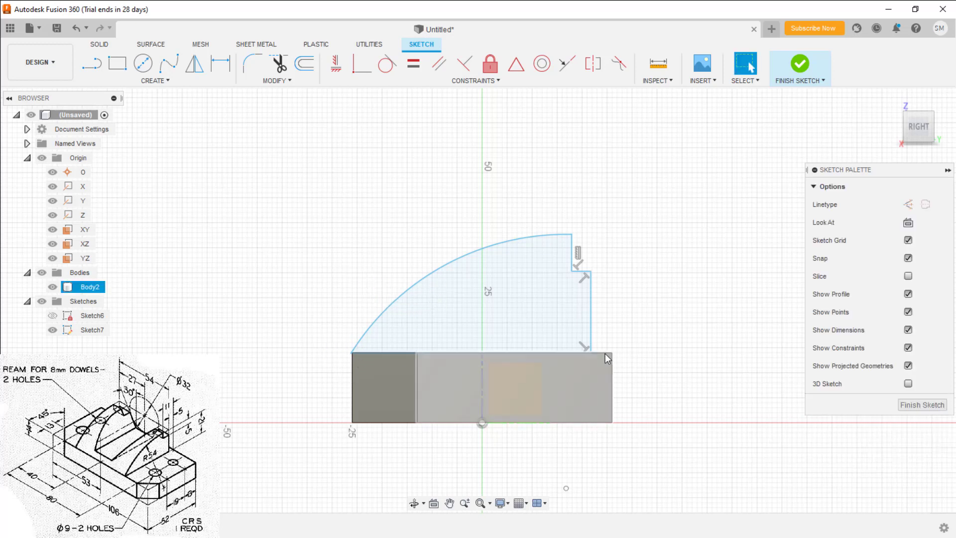
Step: Constrain the profile's lower step corner coincident with the plate's top edge and the arc's lower end coincident with the plate's corner
{"action": "left_click_drag", "start_coordinate": [590, 348], "coordinate": [590, 339]}
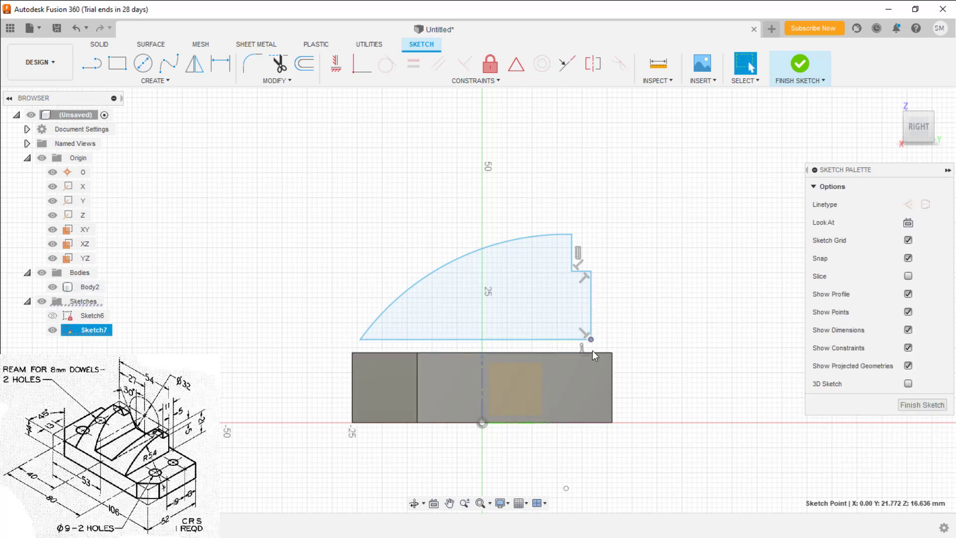
{"action": "left_click", "coordinate": [592, 352], "text": "ctrl"}
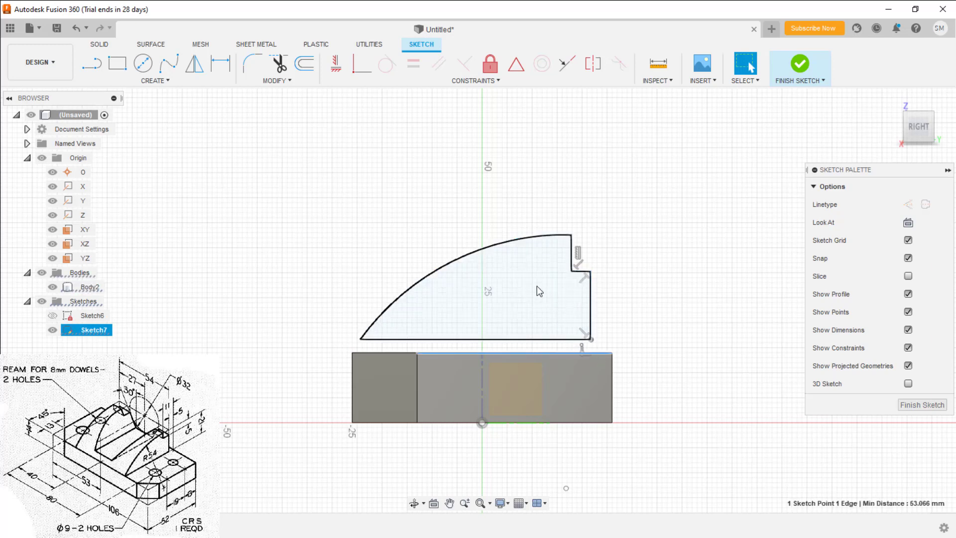
{"action": "left_click", "coordinate": [363, 73]}
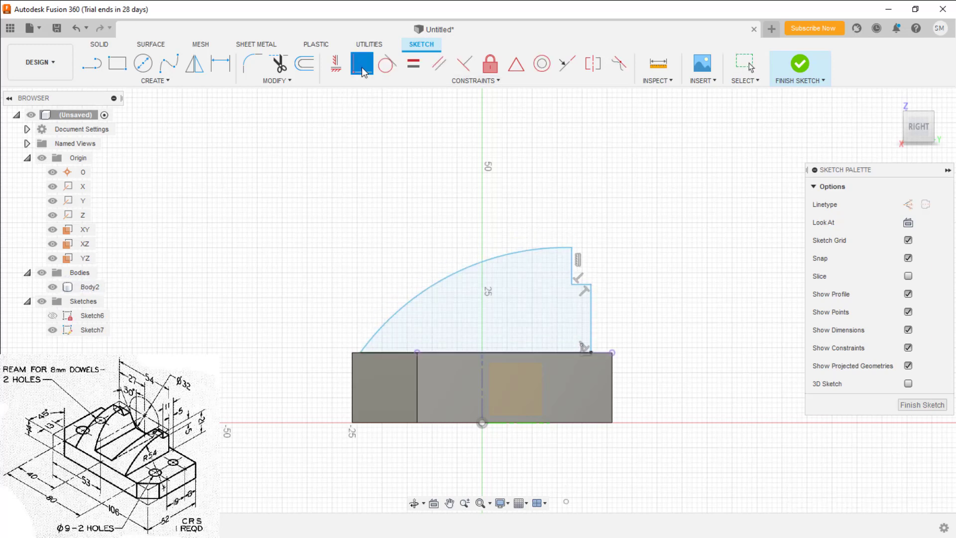
{"action": "left_click", "coordinate": [355, 355]}
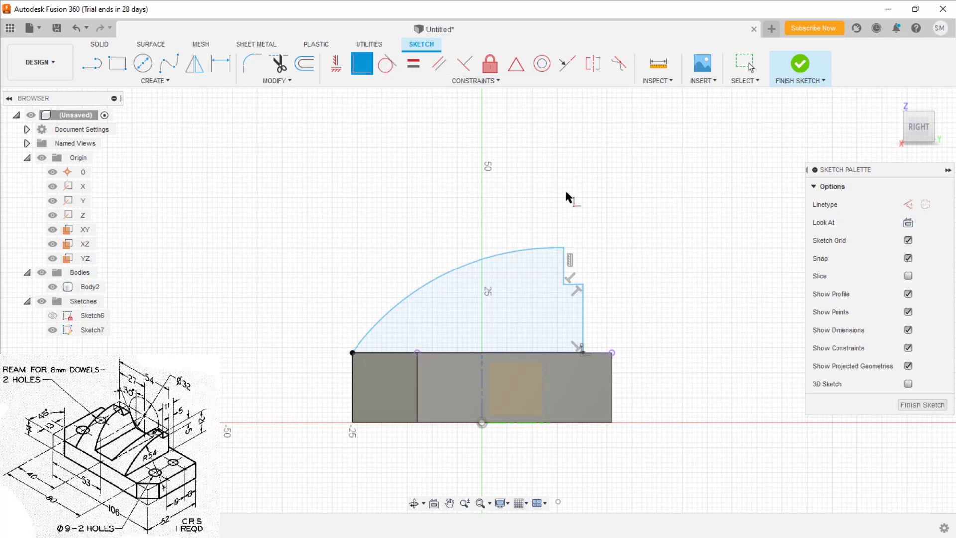
{"action": "key", "text": "Escape"}
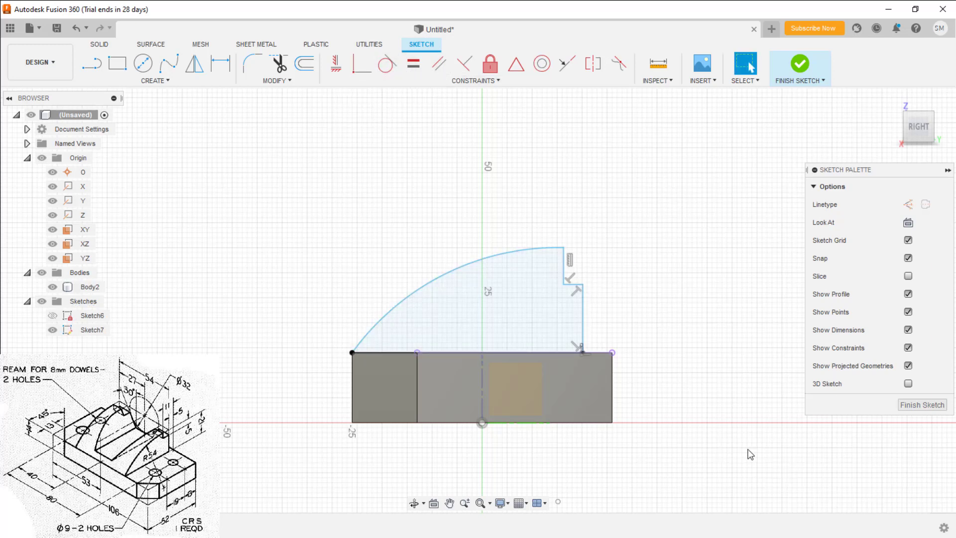
Step: Dimension the short upper vertical line 11 mm horizontally from the plate's back edge
{"action": "key", "text": "d"}
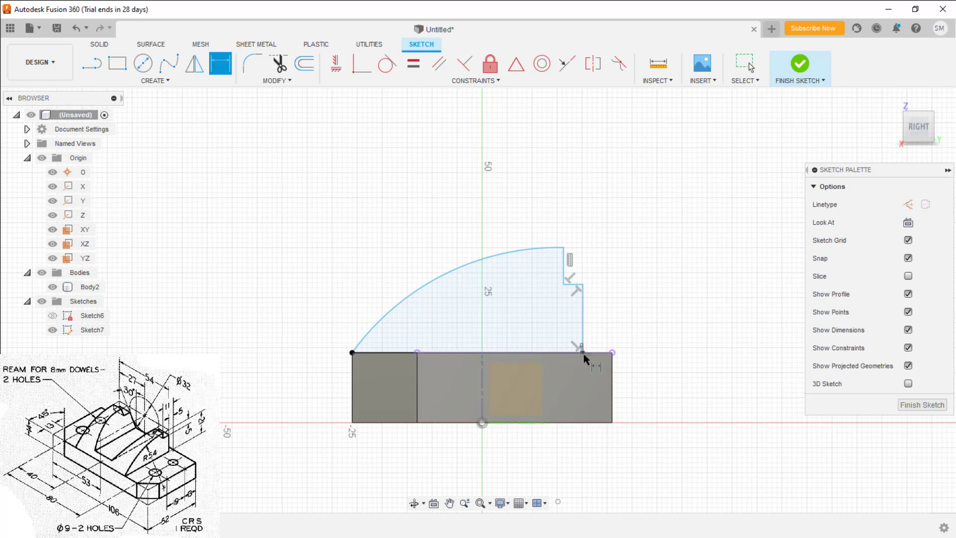
{"action": "left_click", "coordinate": [565, 269]}
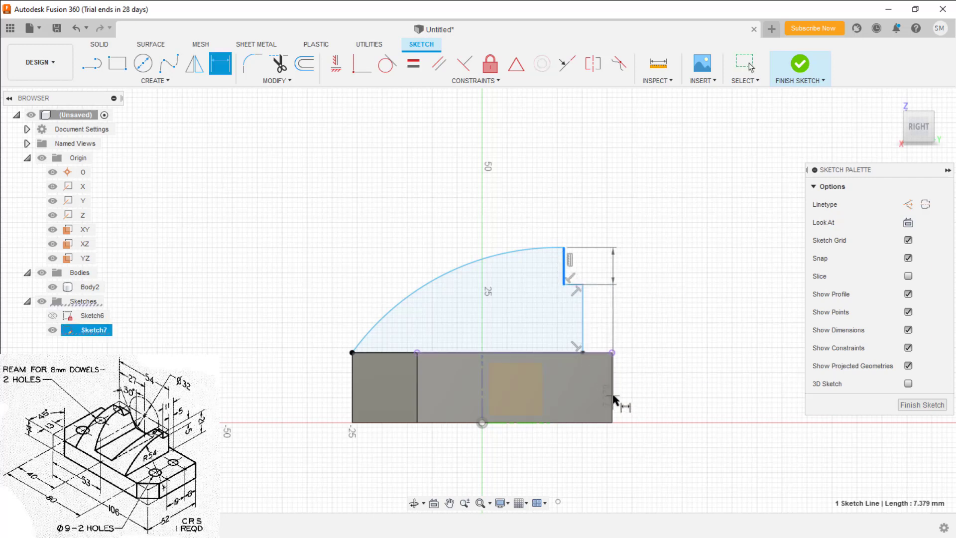
{"action": "left_click", "coordinate": [611, 352]}
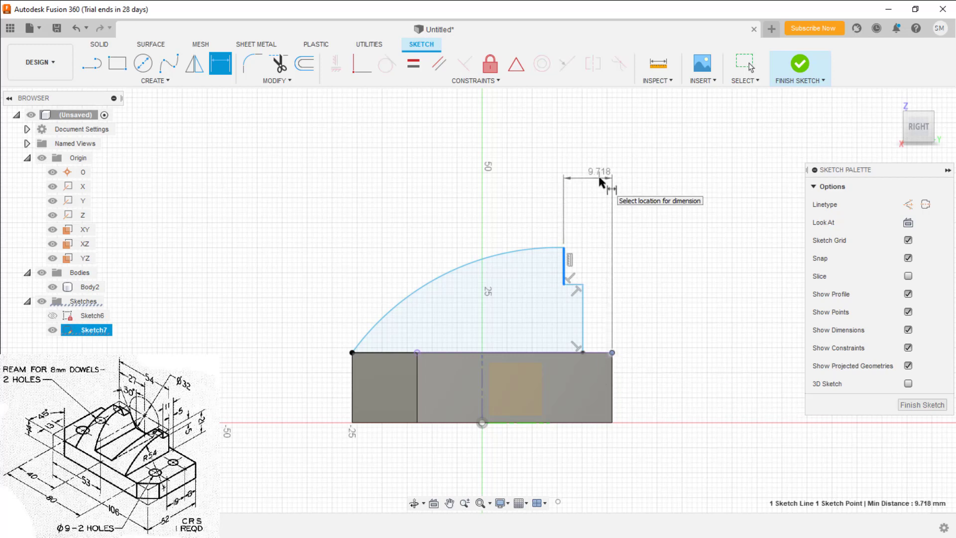
{"action": "left_click", "coordinate": [600, 184]}
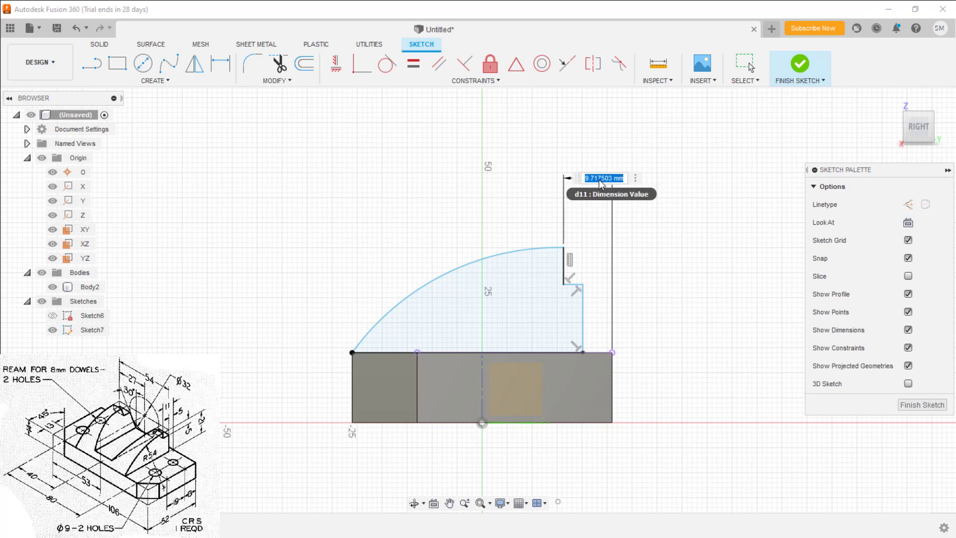
{"action": "type", "text": "11"}
{"action": "key", "text": "Return"}
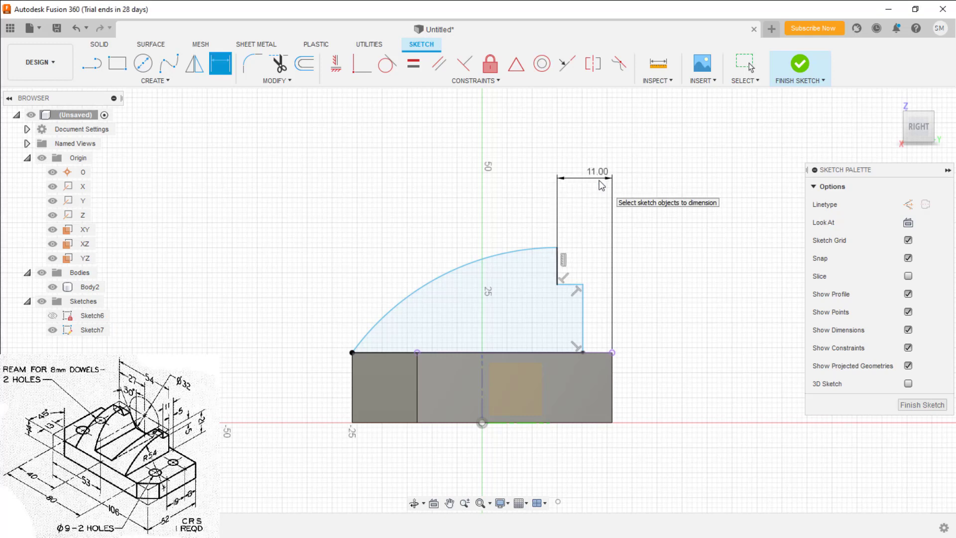
Step: Dimension the long lower vertical line 5 mm horizontally from the plate's back edge
{"action": "left_click", "coordinate": [582, 318]}
{"action": "left_click", "coordinate": [613, 352]}
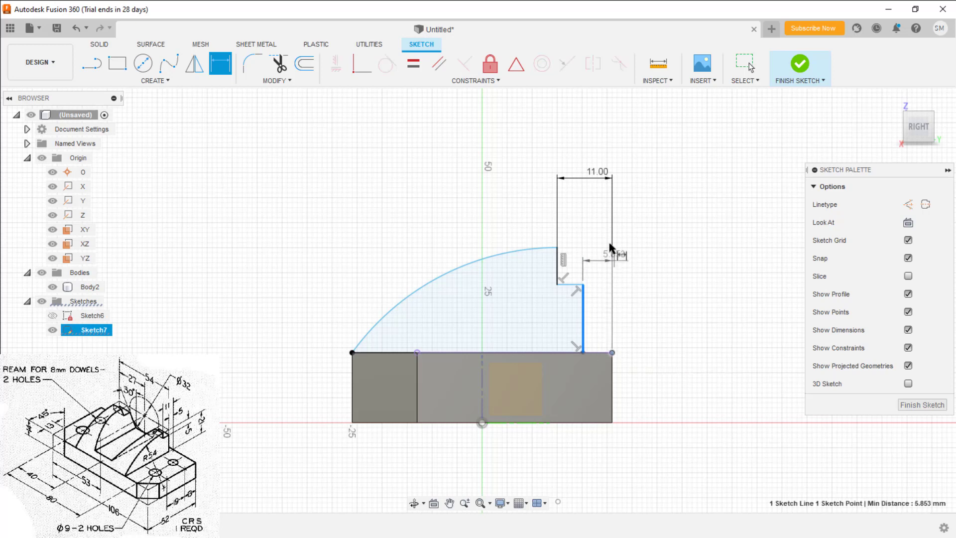
{"action": "left_click", "coordinate": [644, 236]}
{"action": "type", "text": "5"}
{"action": "key", "text": "Return"}
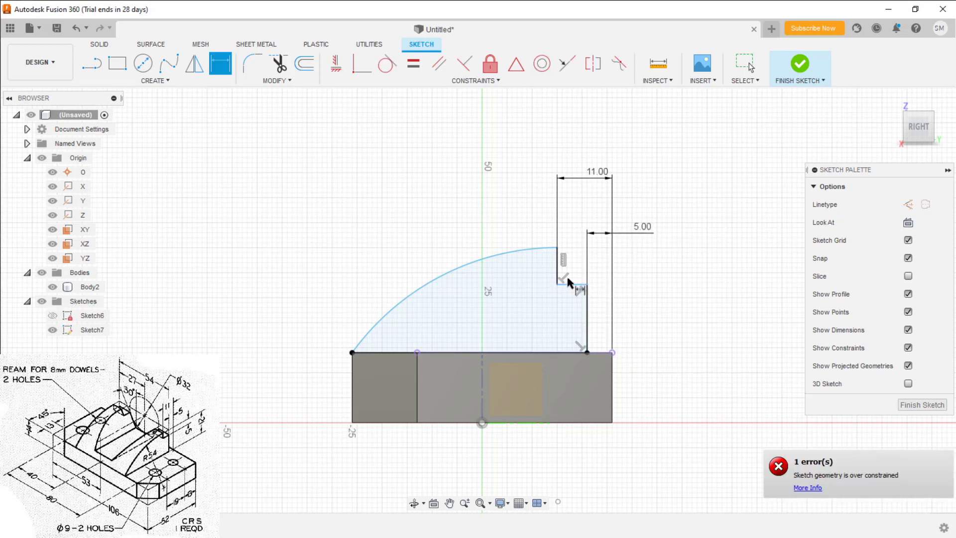
Step: Set the height of the step's short upper vertical line to 5 mm
{"action": "left_click", "coordinate": [559, 274]}
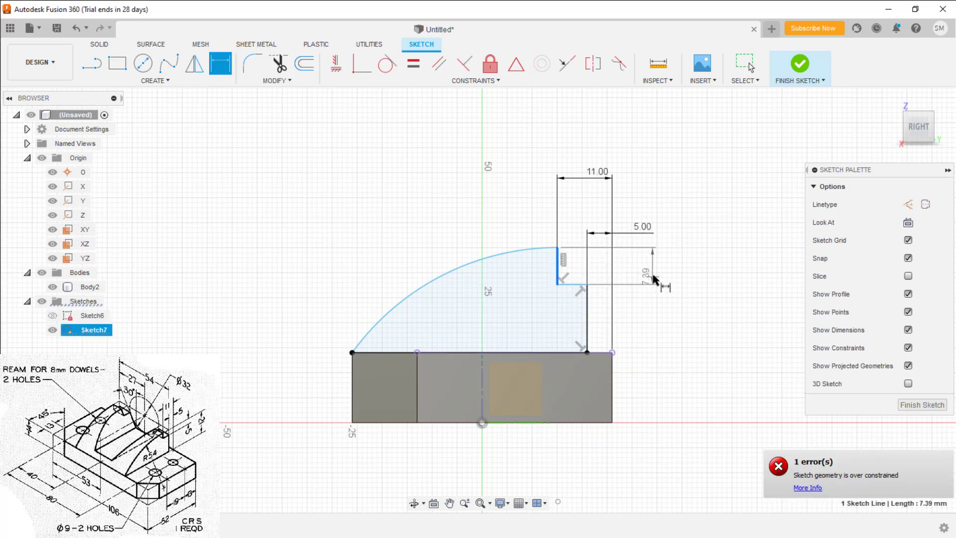
{"action": "left_click", "coordinate": [654, 278]}
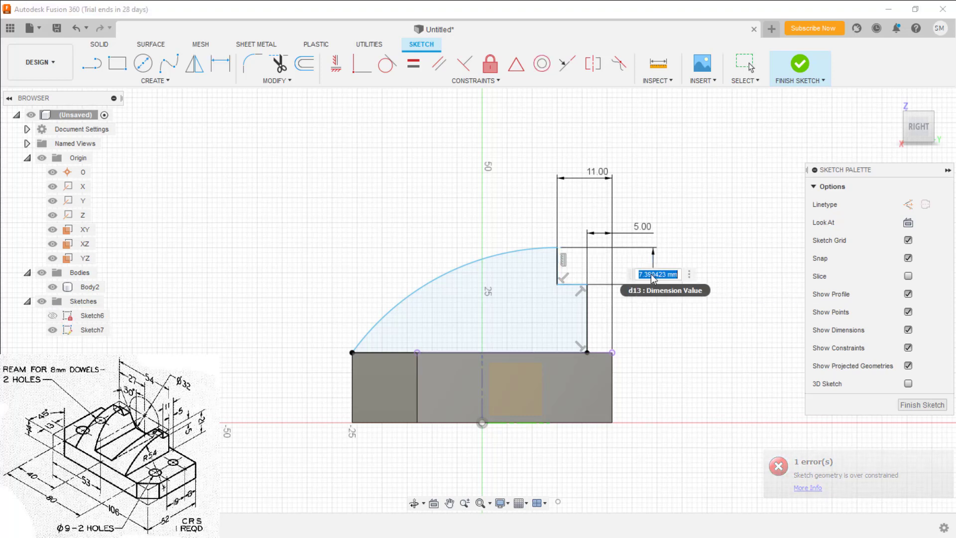
{"action": "type", "text": "5"}
{"action": "key", "text": "Return"}
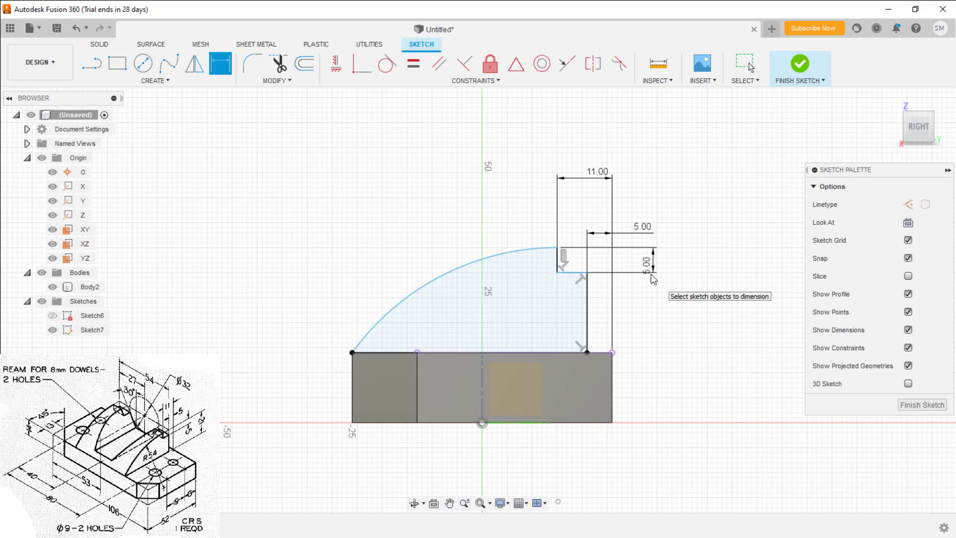
Step: Dimension the profile's top arc with a radius of 54 mm
{"action": "left_click", "coordinate": [452, 274]}
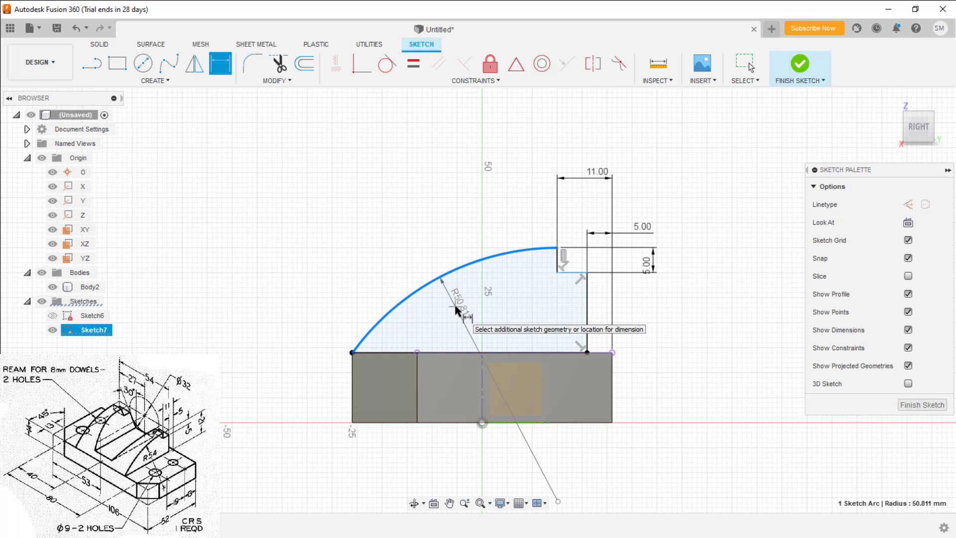
{"action": "left_click", "coordinate": [457, 308]}
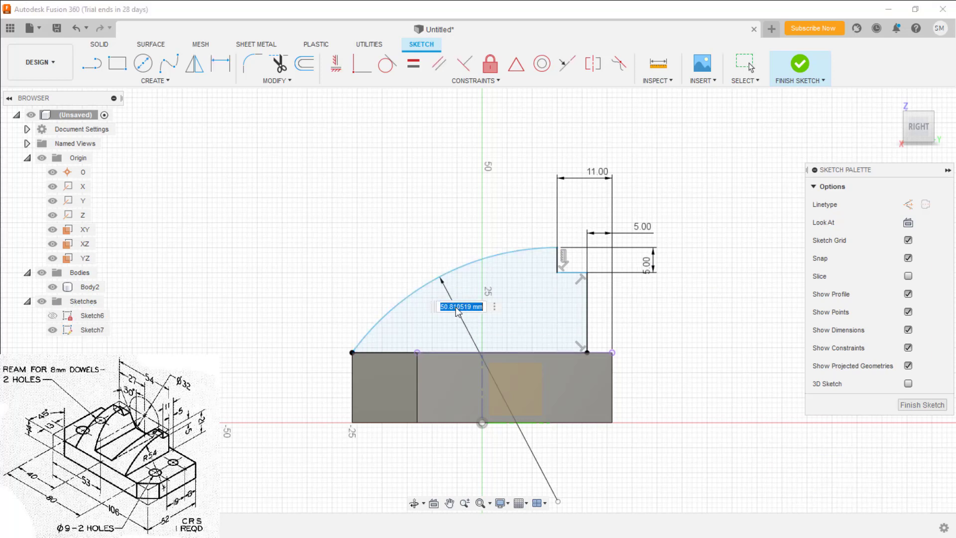
{"action": "type", "text": "54"}
{"action": "key", "text": "Return"}
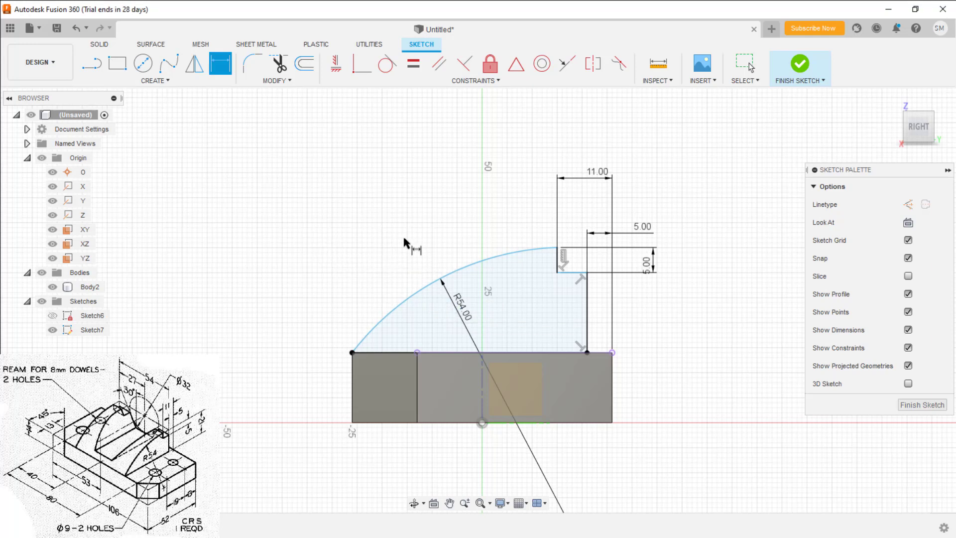
{"action": "key", "text": "Escape"}
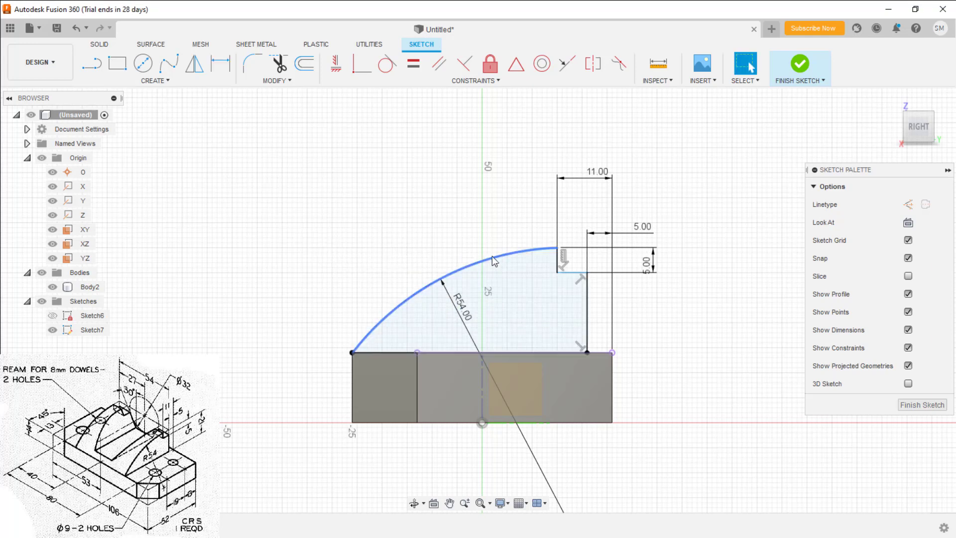
Step: Set the arc's upper end 21 mm vertically above the plate's top back corner and finish the sketch
{"action": "left_click_drag", "start_coordinate": [492, 260], "coordinate": [496, 252]}
{"action": "key", "text": "d"}
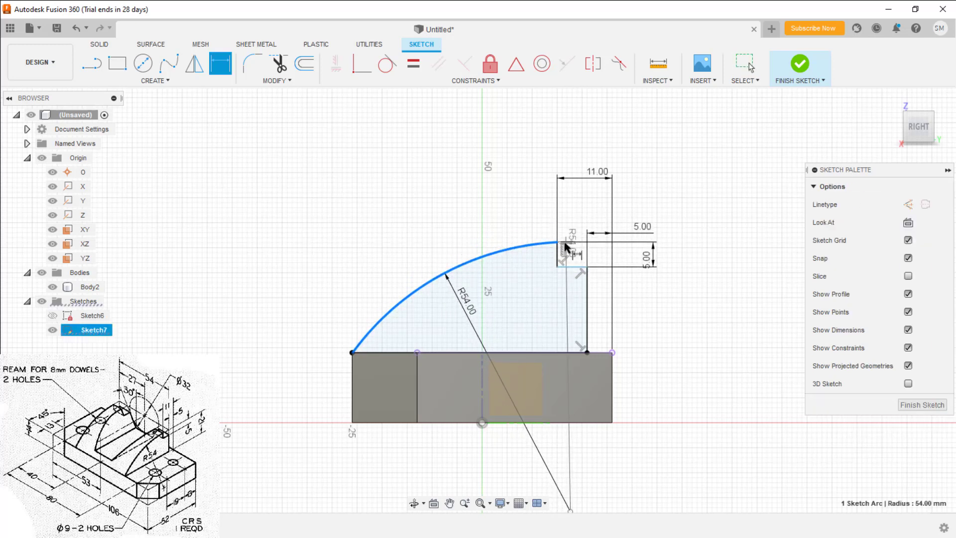
{"action": "key", "text": "Escape"}
{"action": "key", "text": "d"}
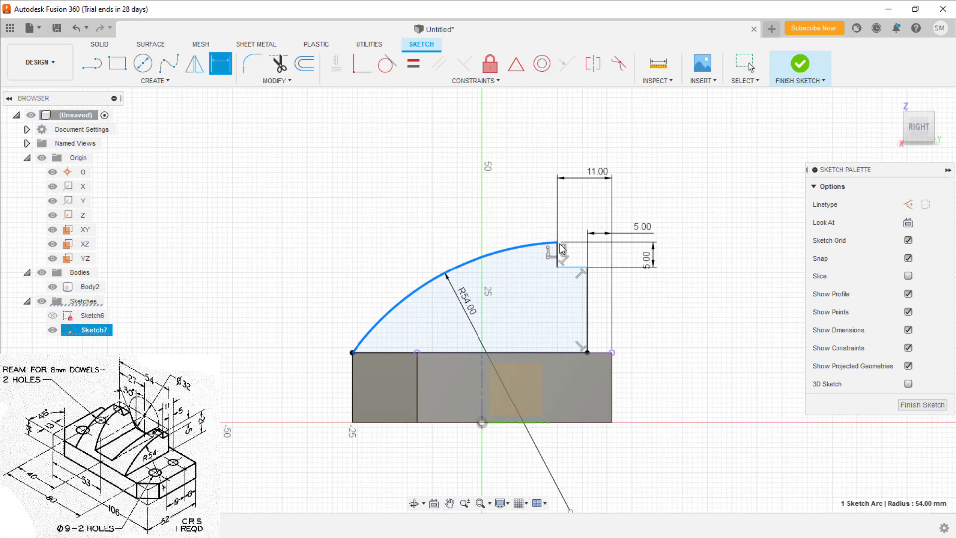
{"action": "left_click", "coordinate": [612, 353]}
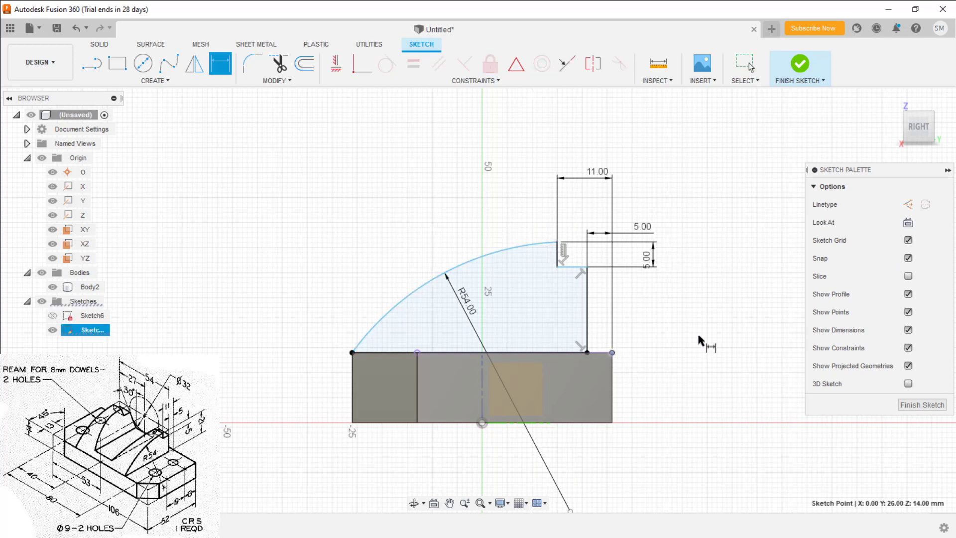
{"action": "left_click", "coordinate": [557, 243]}
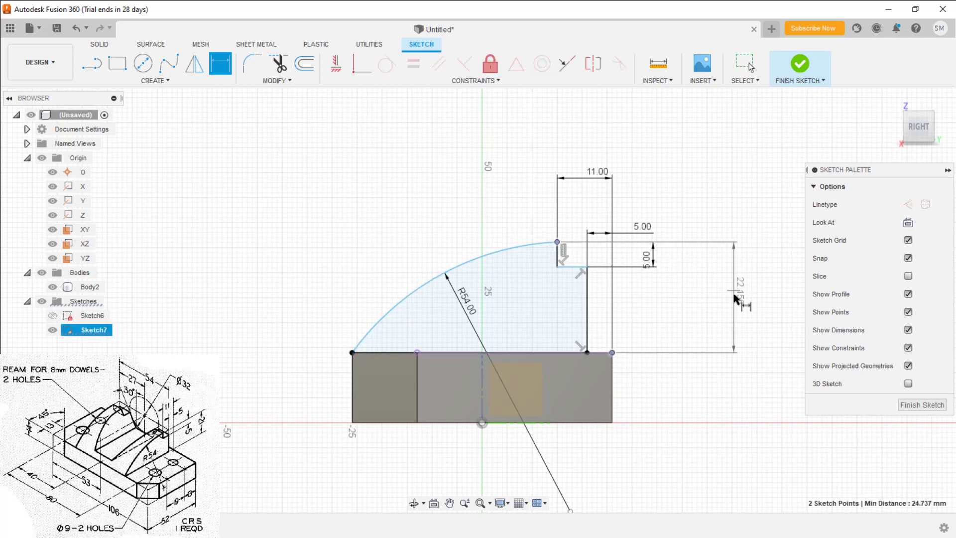
{"action": "left_click", "coordinate": [736, 300]}
{"action": "type", "text": "21"}
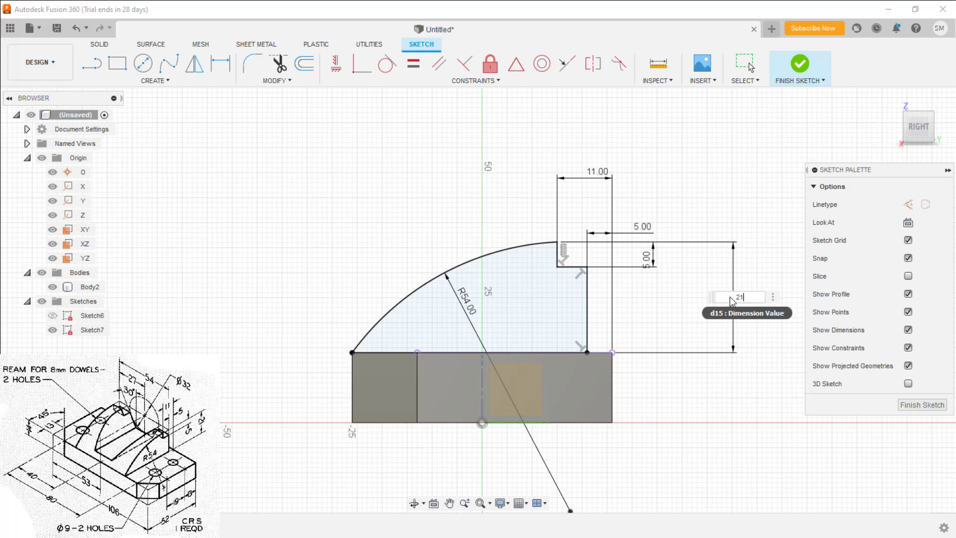
{"action": "key", "text": "Return"}
{"action": "key", "text": "Escape"}
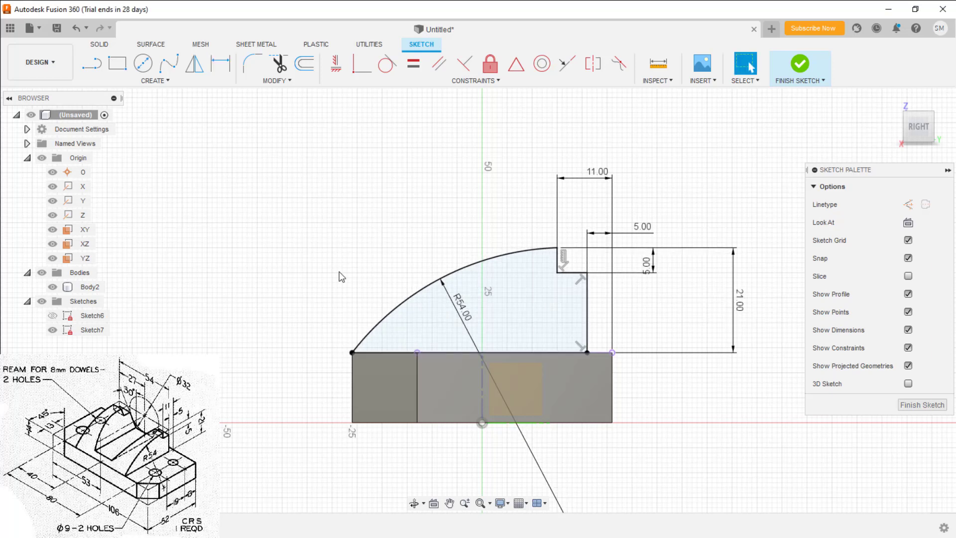
{"action": "left_click", "coordinate": [923, 405]}
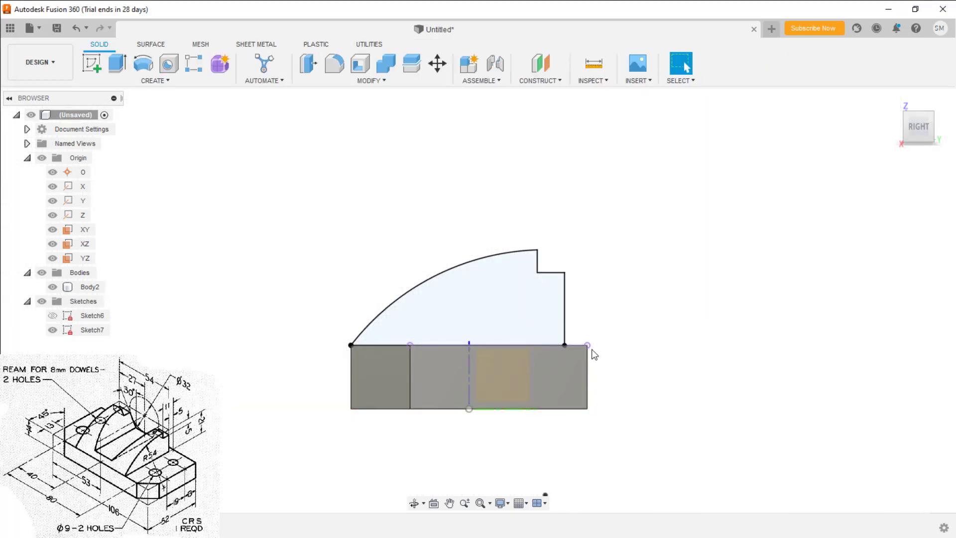
Step: Extrude the arc-topped stepped profile symmetrically, with a half-length distance of 54/2 mm
{"action": "mouse_move", "coordinate": [461, 313]}
{"action": "middle_mouse_down"}
{"action": "mouse_move", "coordinate": [514, 339]}
{"action": "mouse_move", "coordinate": [487, 305]}
{"action": "mouse_move", "coordinate": [561, 338]}
{"action": "mouse_move", "coordinate": [538, 332]}
{"action": "middle_mouse_up"}
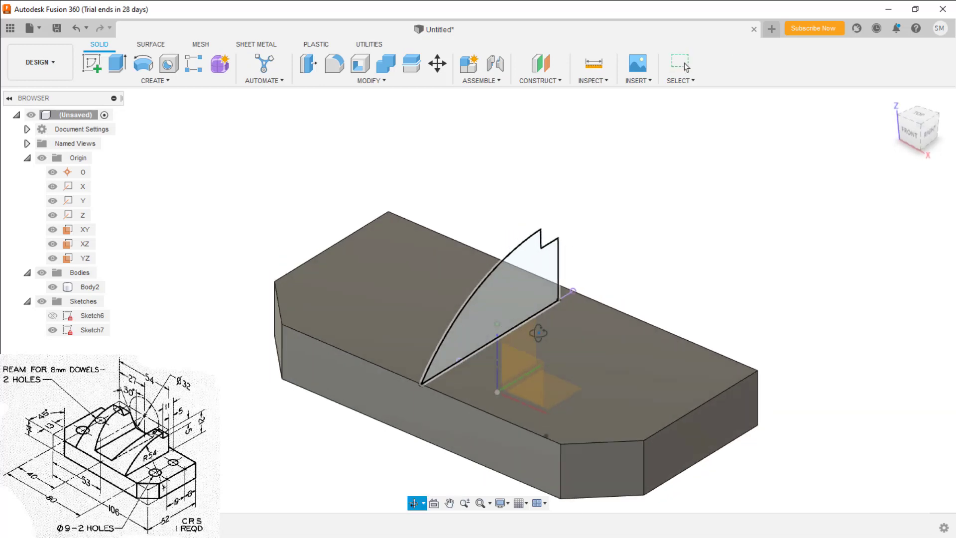
{"action": "left_click", "coordinate": [512, 288]}
{"action": "right_click", "coordinate": [512, 287]}
{"action": "left_click", "coordinate": [549, 275]}
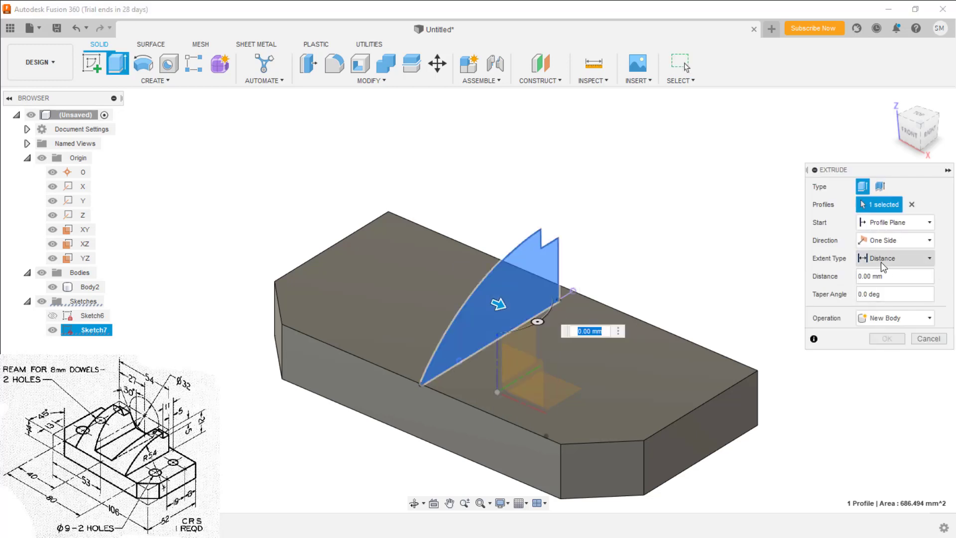
{"action": "left_click", "coordinate": [882, 242]}
{"action": "left_click", "coordinate": [880, 282]}
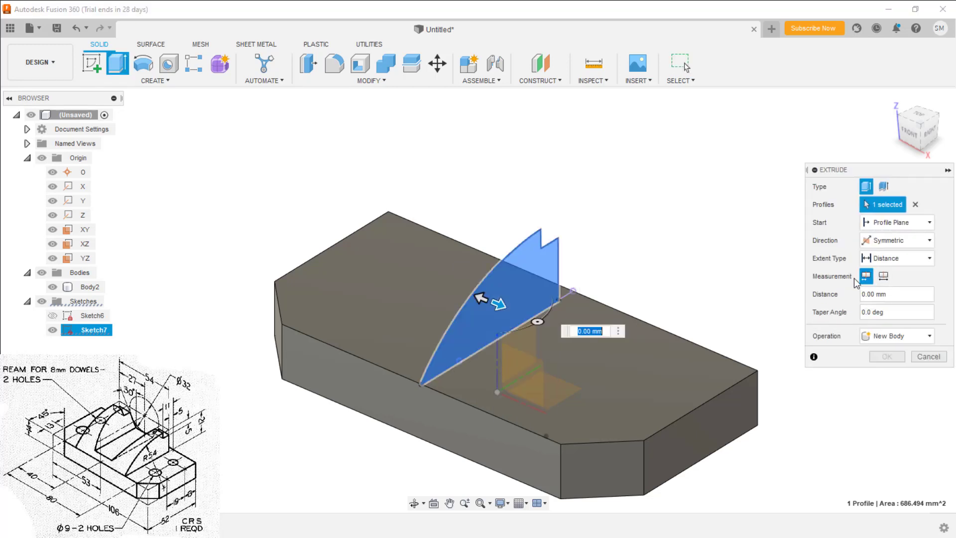
{"action": "left_click", "coordinate": [890, 296]}
{"action": "type", "text": "54/2"}
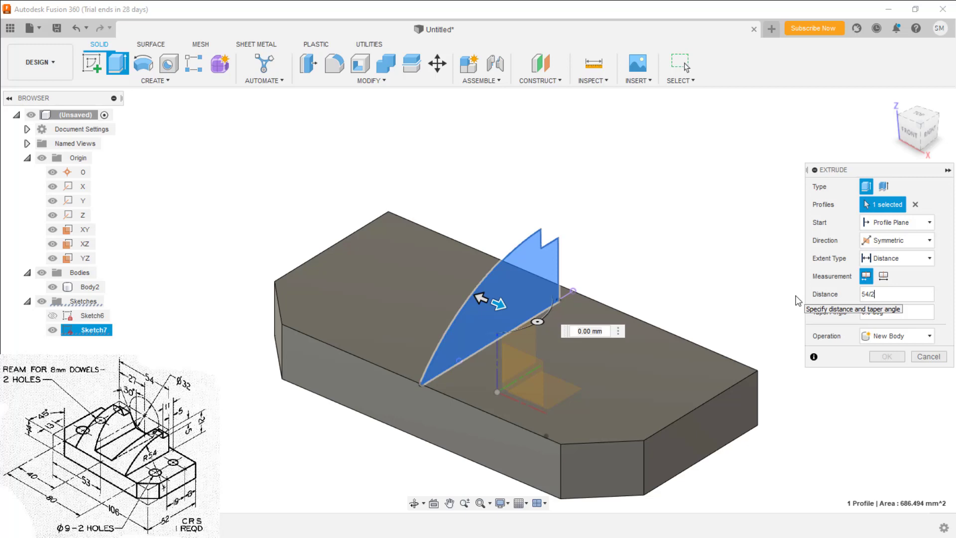
{"action": "key", "text": "Return"}
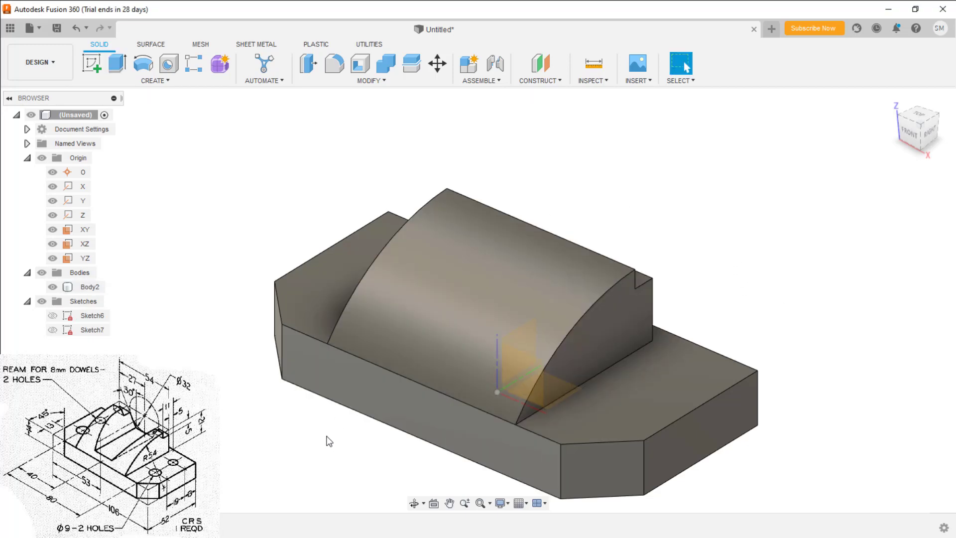
Step: Start a new sketch on the large lower vertical back face of the raised block
{"action": "middle_click_drag", "start_coordinate": [336, 434], "coordinate": [287, 414], "text": "shift"}
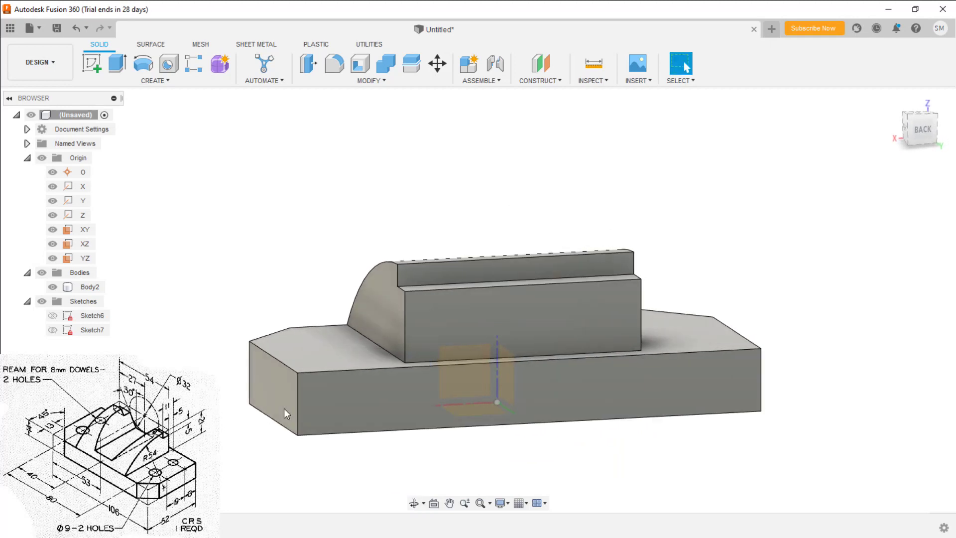
{"action": "left_click", "coordinate": [596, 315]}
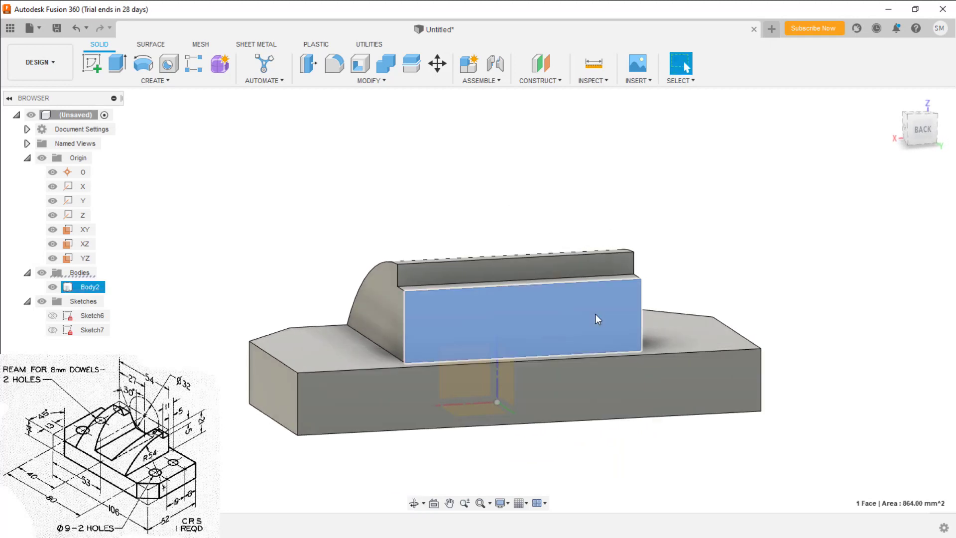
{"action": "right_click", "coordinate": [594, 314]}
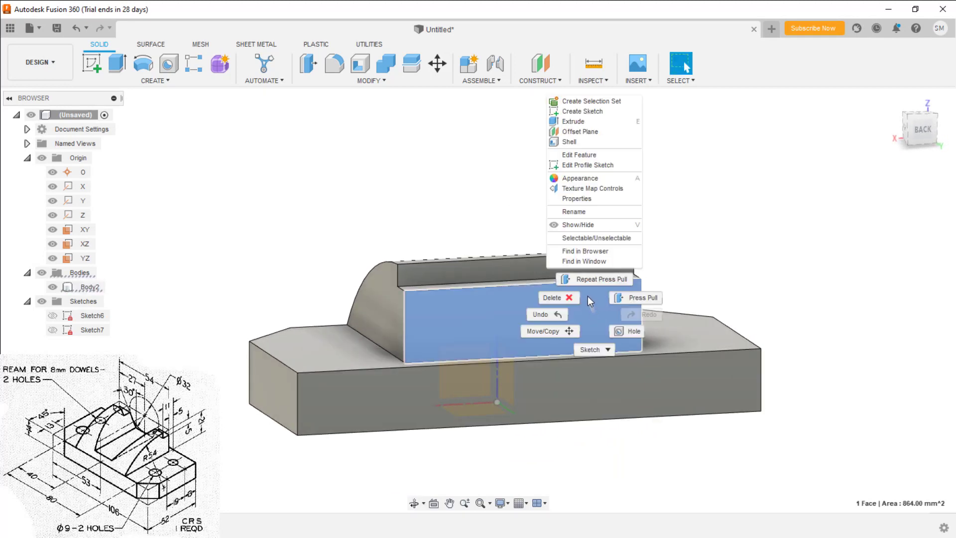
{"action": "left_click", "coordinate": [578, 112]}
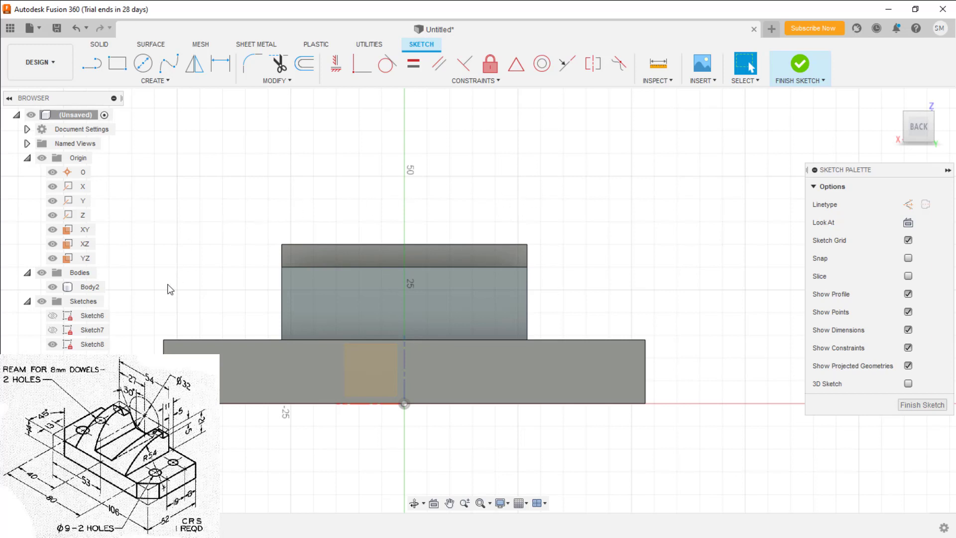
Step: Sketch a closed half-trapezoid about 19 mm high, from the vertical centre axis to a slanted side, its top line on the block's top edge
{"action": "scroll", "coordinate": [169, 289], "scroll_direction": "up", "scroll_amount": 1}
{"action": "key", "text": "l"}
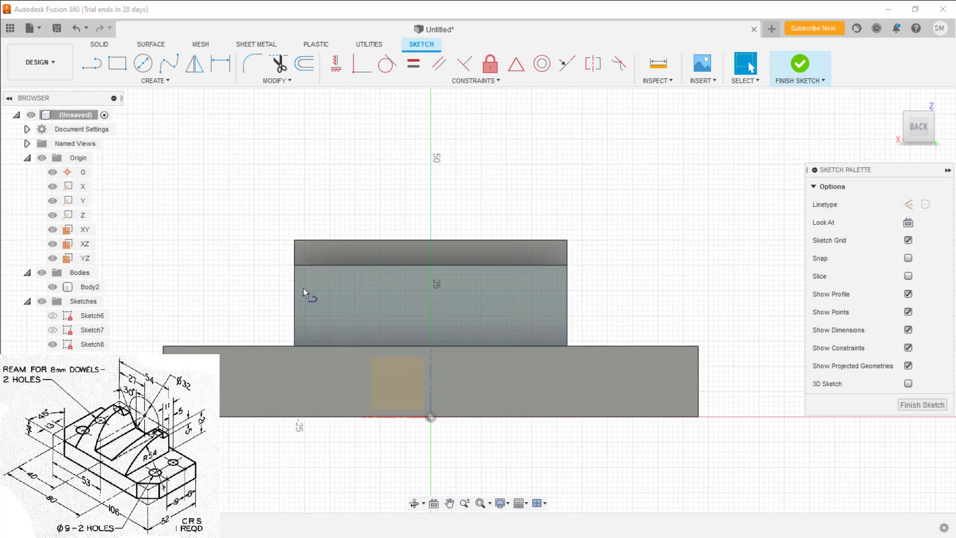
{"action": "left_click", "coordinate": [430, 336]}
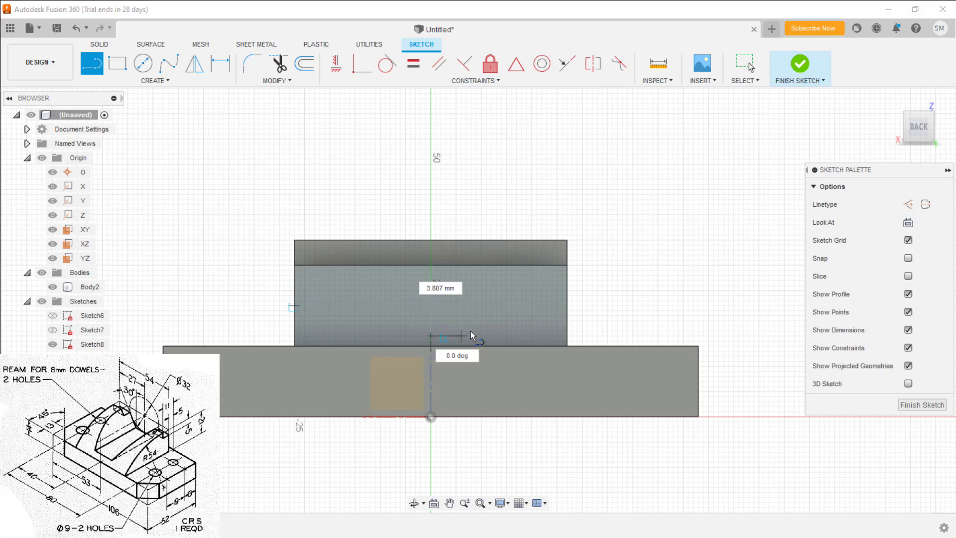
{"action": "left_click", "coordinate": [483, 335]}
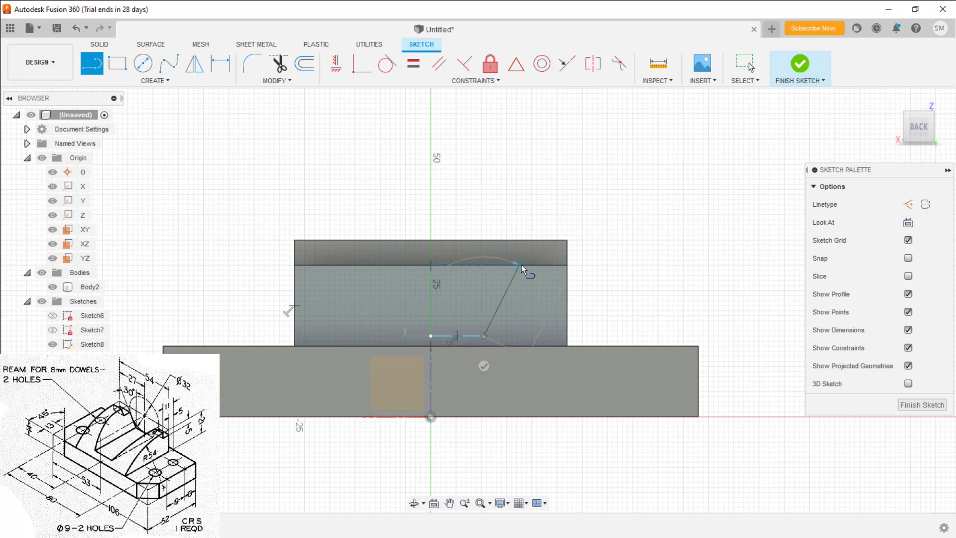
{"action": "left_click", "coordinate": [544, 240]}
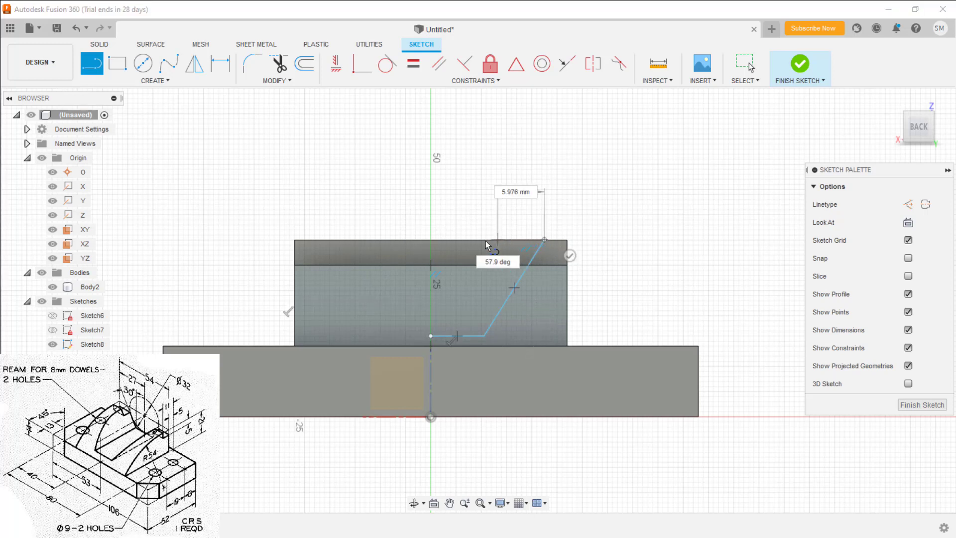
{"action": "left_click", "coordinate": [431, 240]}
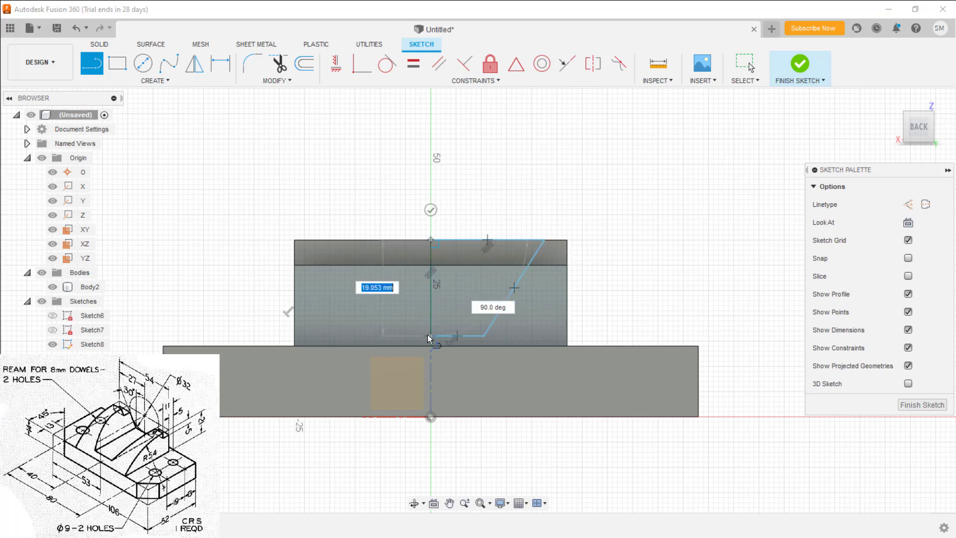
{"action": "left_click", "coordinate": [427, 333]}
Step: Draw a circle about 44.5 mm in diameter, centred on the vertical axis above the block and touching the half-trapezoid's lower axis corner
{"action": "key", "text": "c"}
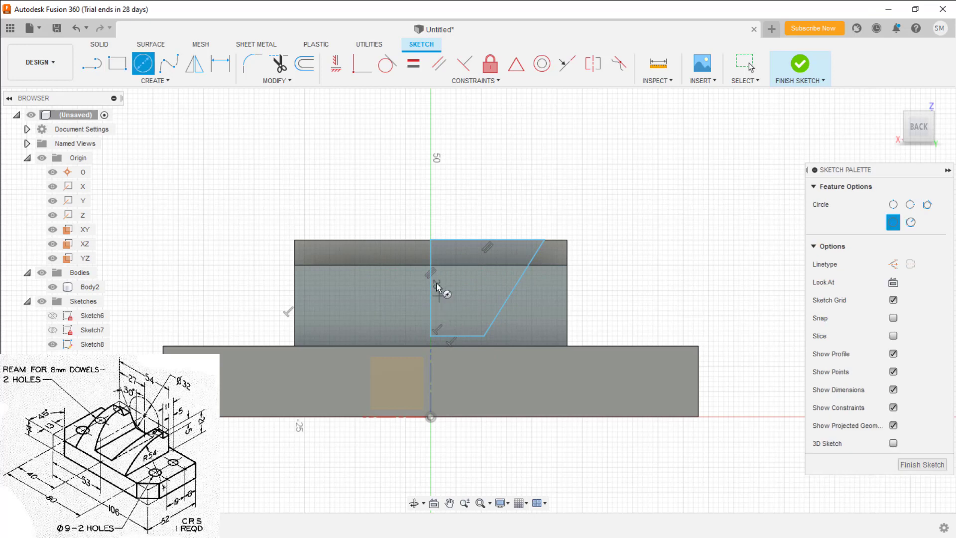
{"action": "left_click", "coordinate": [430, 224]}
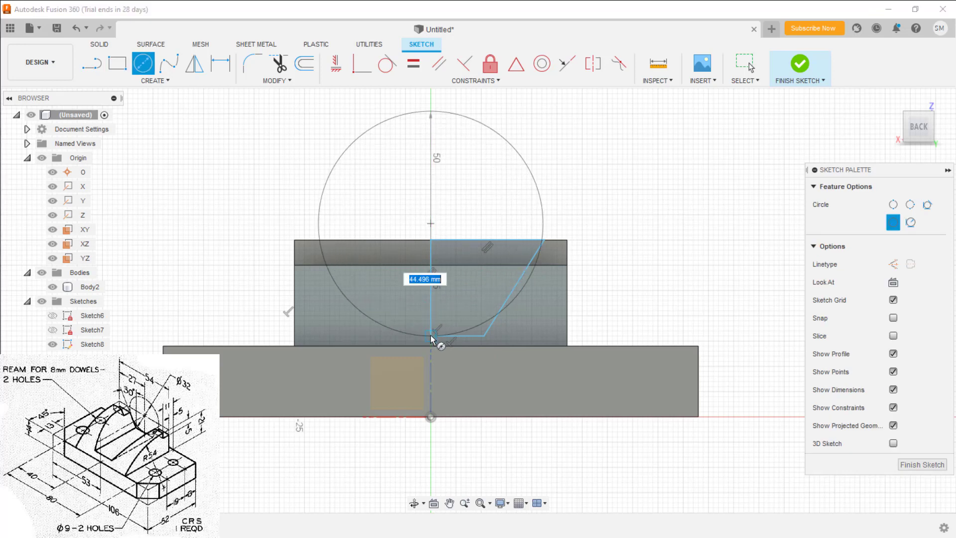
{"action": "left_click", "coordinate": [431, 336]}
{"action": "key", "text": "Escape"}
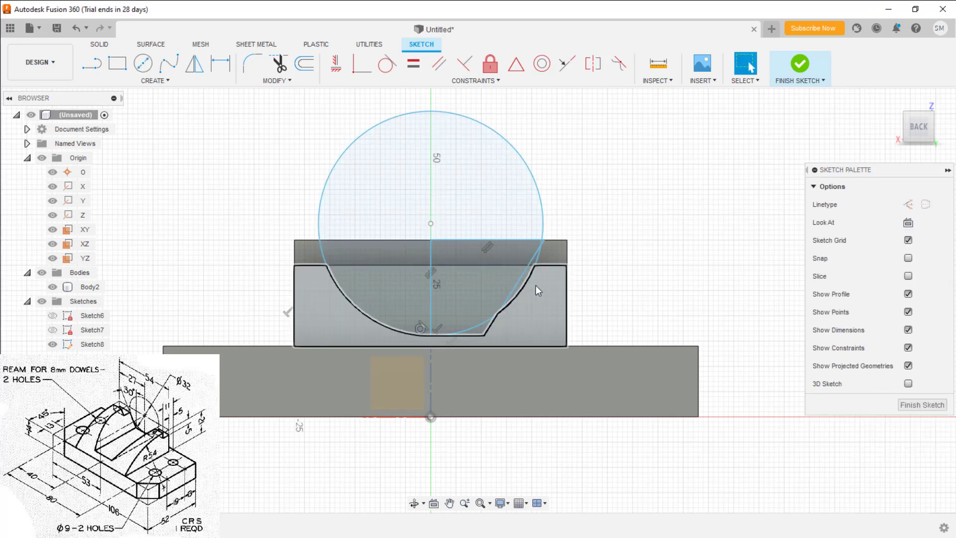
Step: Make the circle tangent to the half-trapezoid's slanted line
{"action": "left_click", "coordinate": [522, 279]}
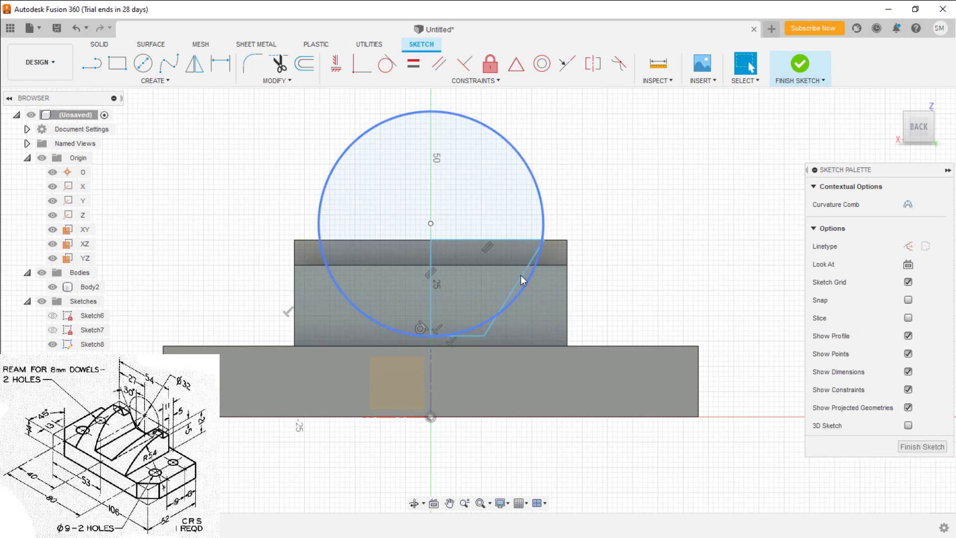
{"action": "left_click", "coordinate": [521, 276], "text": "shift"}
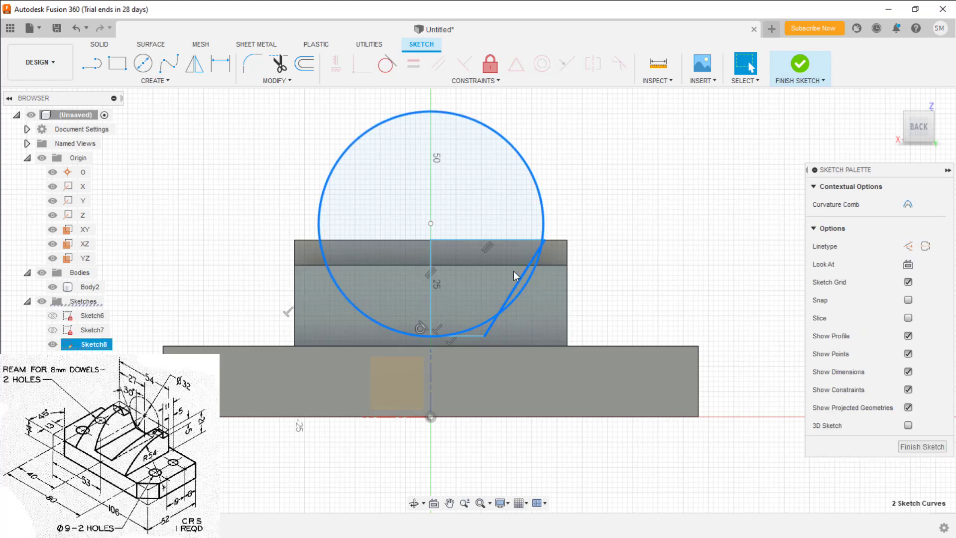
{"action": "left_click", "coordinate": [387, 64]}
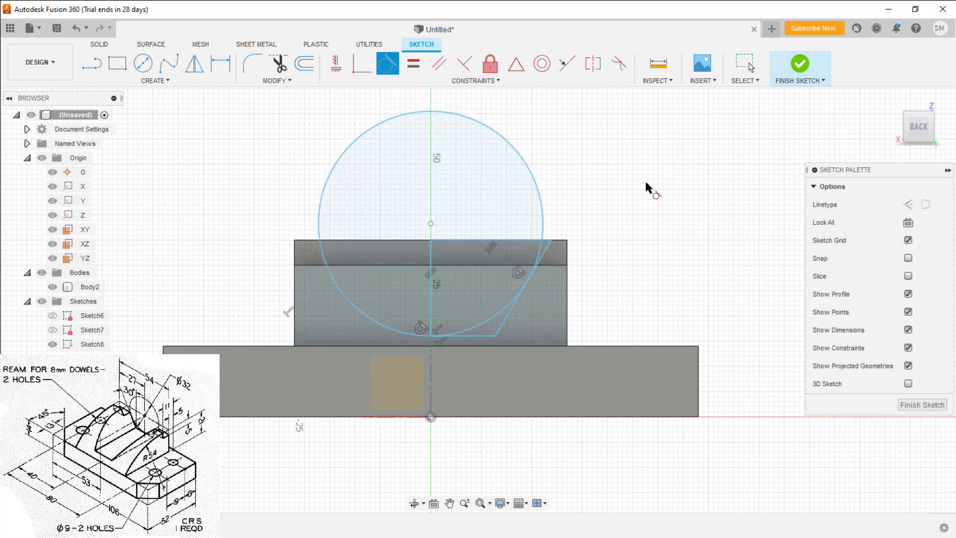
{"action": "key", "text": "Escape"}
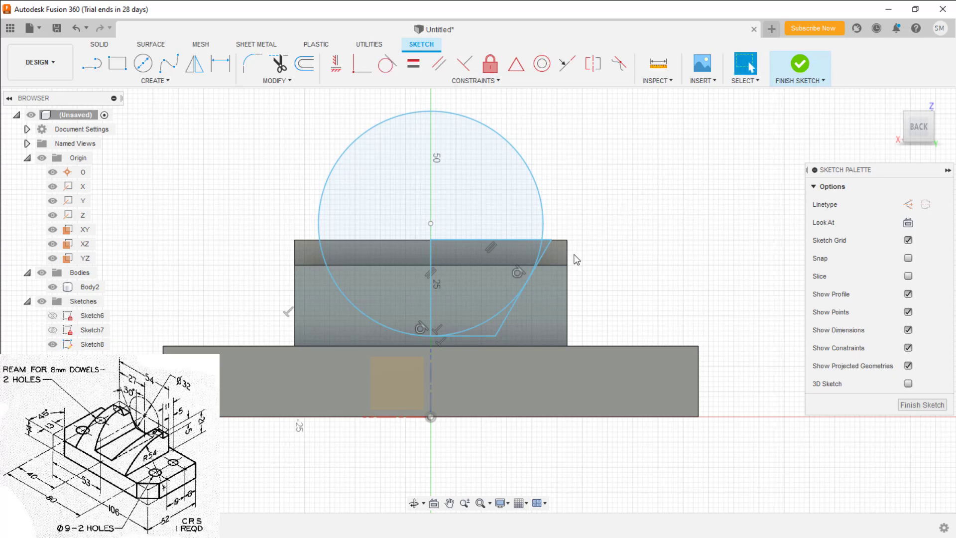
Step: Convert the circle to construction geometry and keep it selected
{"action": "left_click", "coordinate": [541, 199]}
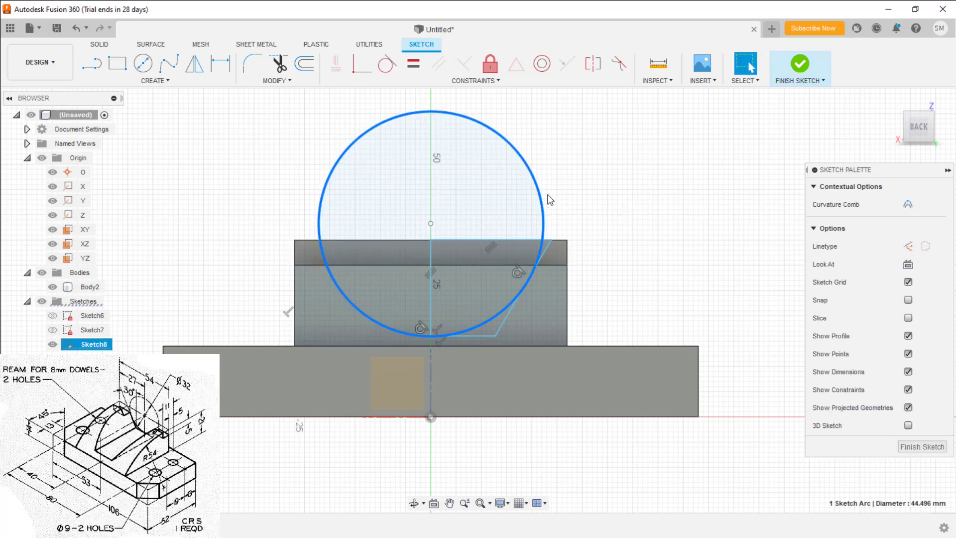
{"action": "left_click", "coordinate": [908, 246]}
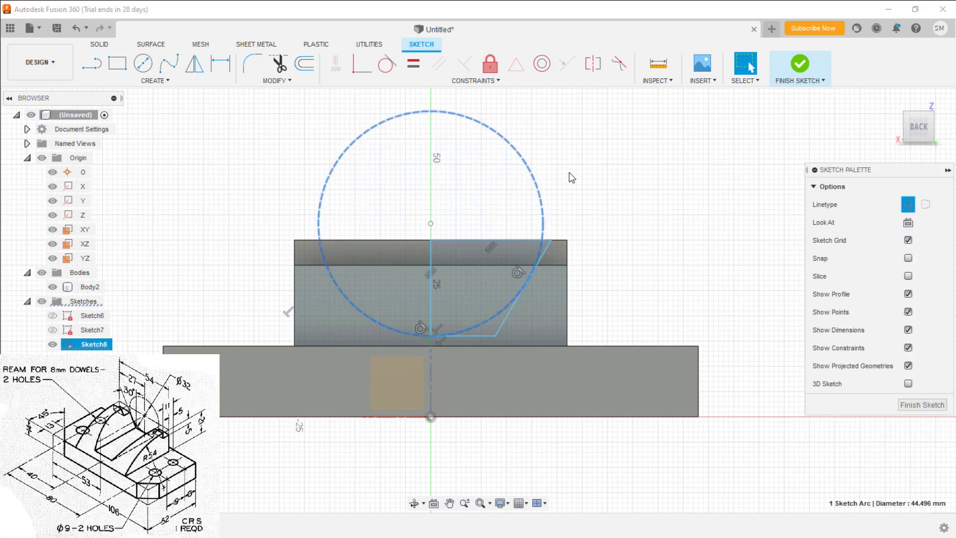
{"action": "left_click", "coordinate": [535, 179]}
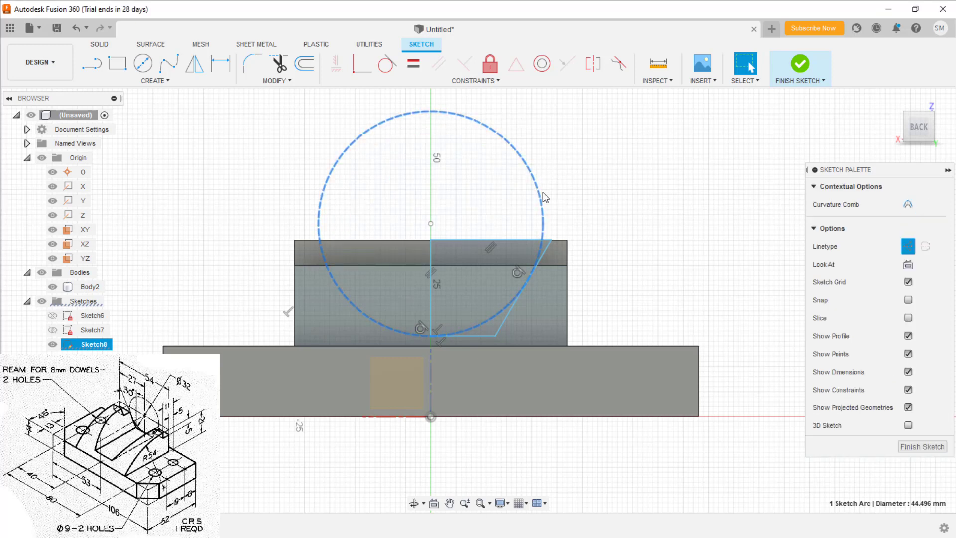
Step: Set the construction circle's diameter to 32 mm
{"action": "key", "text": "d"}
{"action": "left_click", "coordinate": [537, 180]}
{"action": "left_click", "coordinate": [558, 171]}
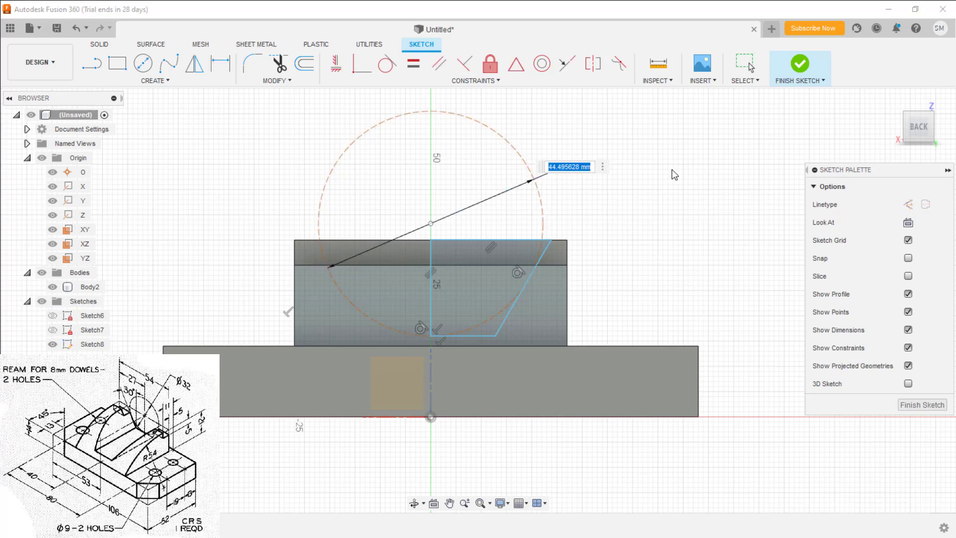
{"action": "type", "text": "32"}
{"action": "key", "text": "Return"}
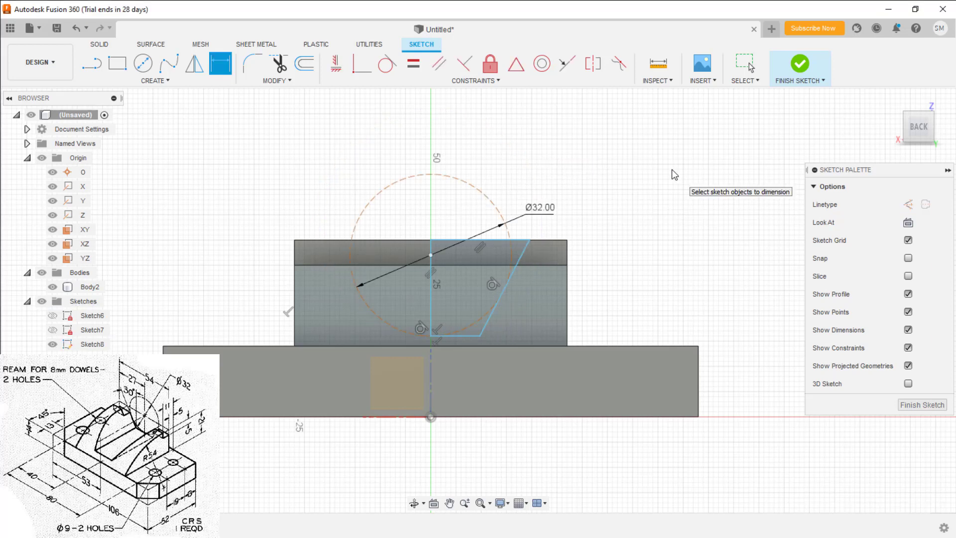
Step: Dimension the distance from the half-trapezoid's lower line to the base plate's top edge as 2 mm
{"action": "left_click", "coordinate": [462, 336]}
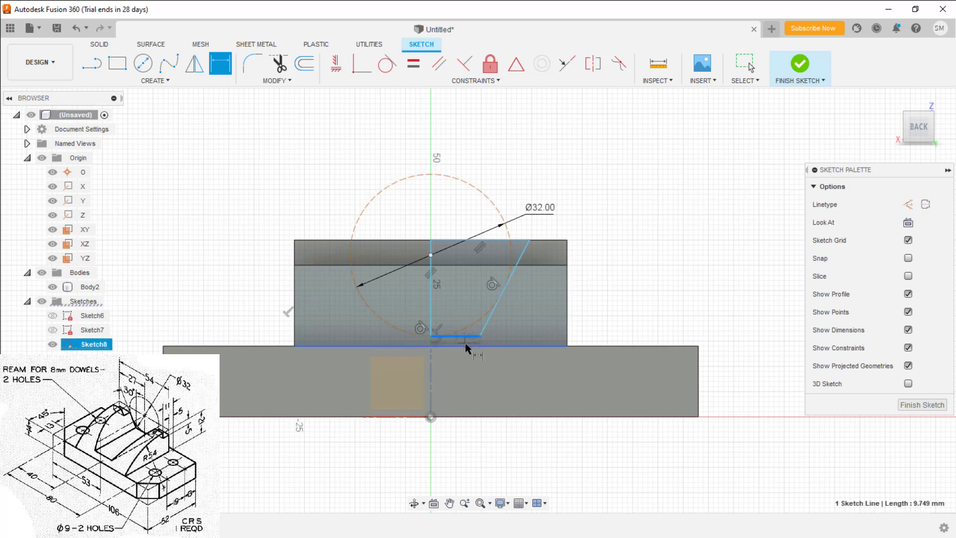
{"action": "left_click", "coordinate": [468, 344]}
{"action": "left_click", "coordinate": [724, 361]}
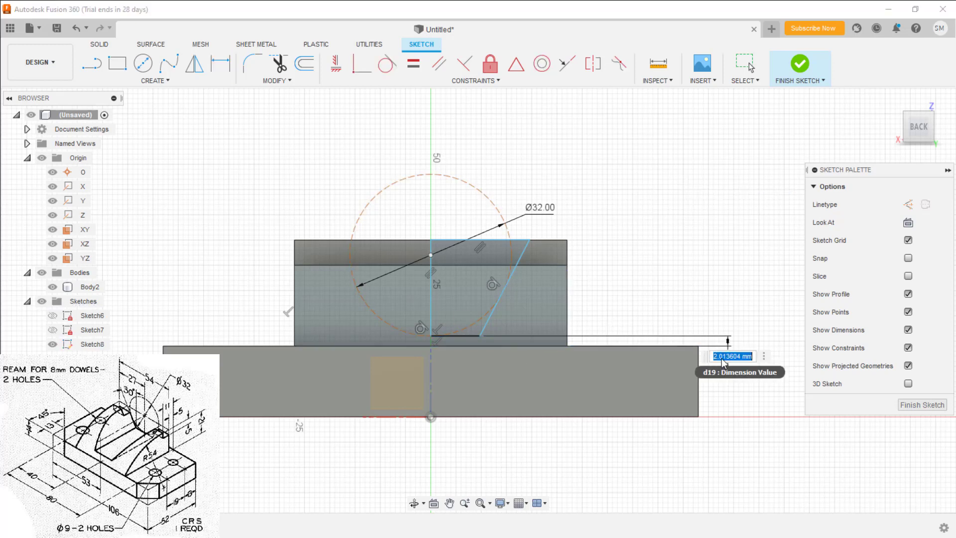
{"action": "type", "text": "2"}
{"action": "key", "text": "Return"}
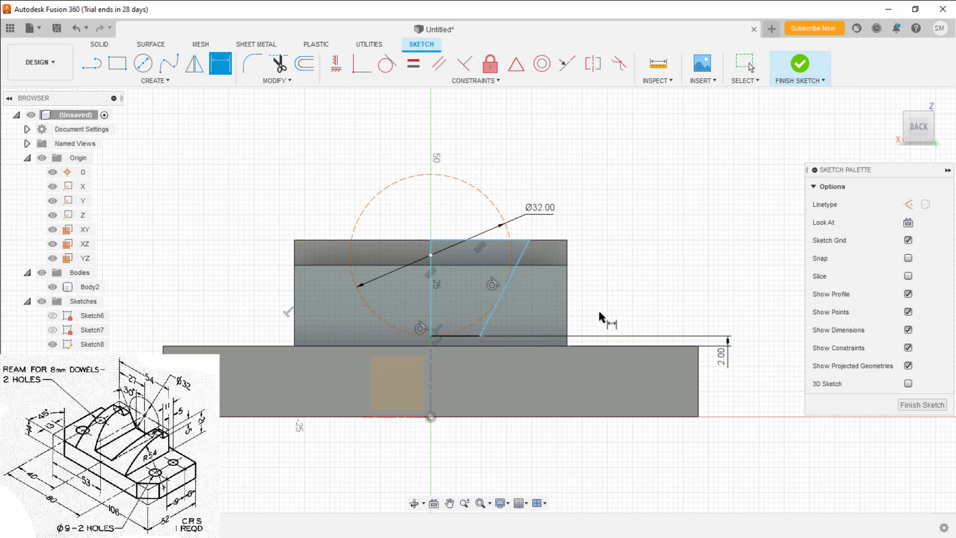
Step: Set the angle between the half-trapezoid's slanted line and lower line to 90+30 degrees
{"action": "left_click", "coordinate": [492, 320]}
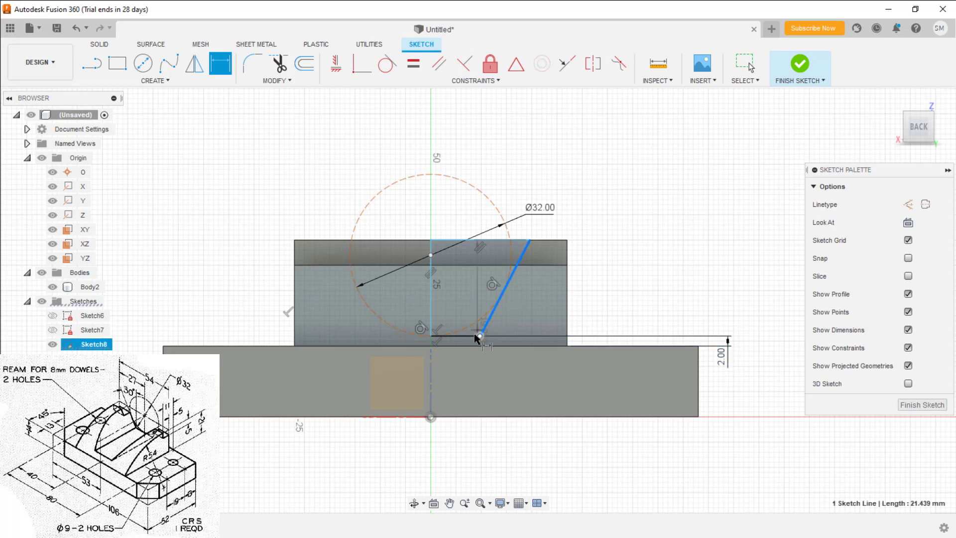
{"action": "left_click", "coordinate": [474, 333]}
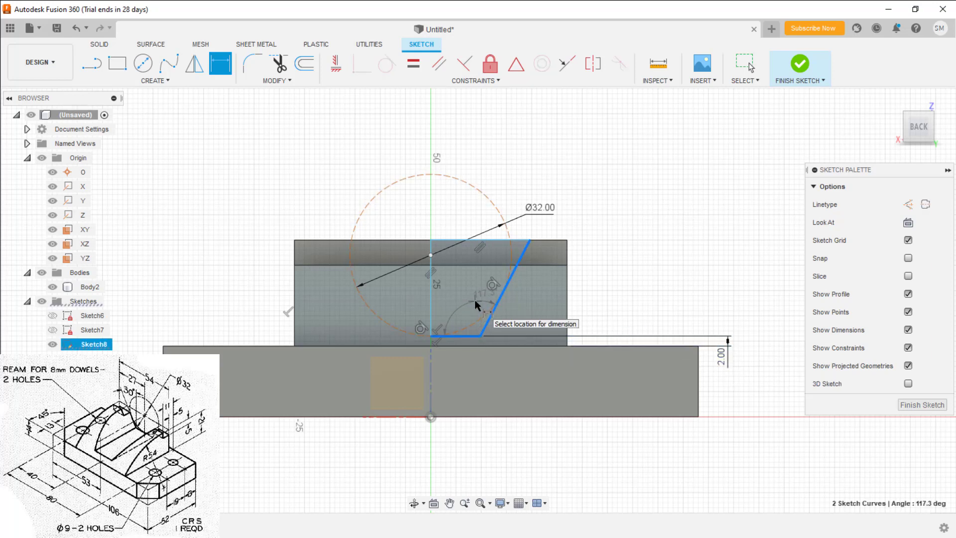
{"action": "left_click", "coordinate": [474, 300]}
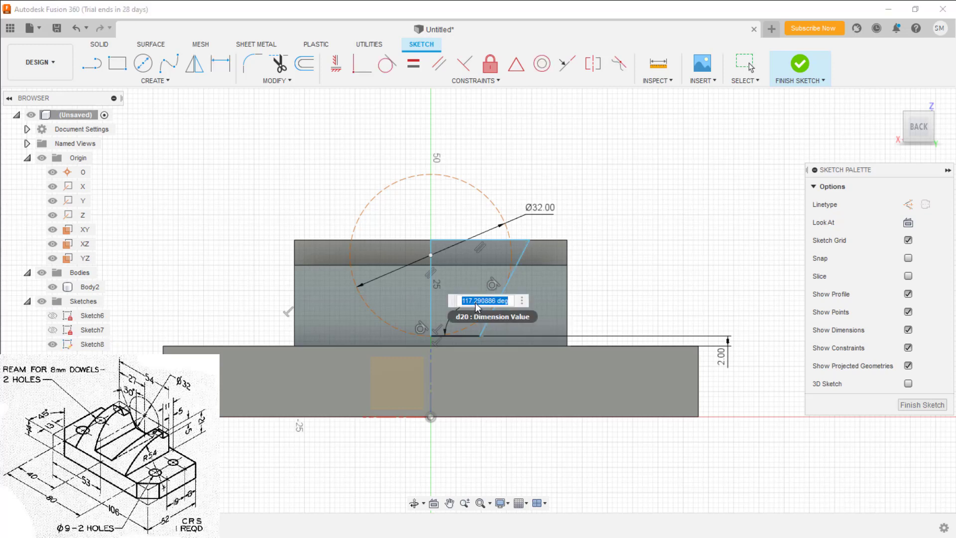
{"action": "type", "text": "90+30"}
{"action": "key", "text": "Return"}
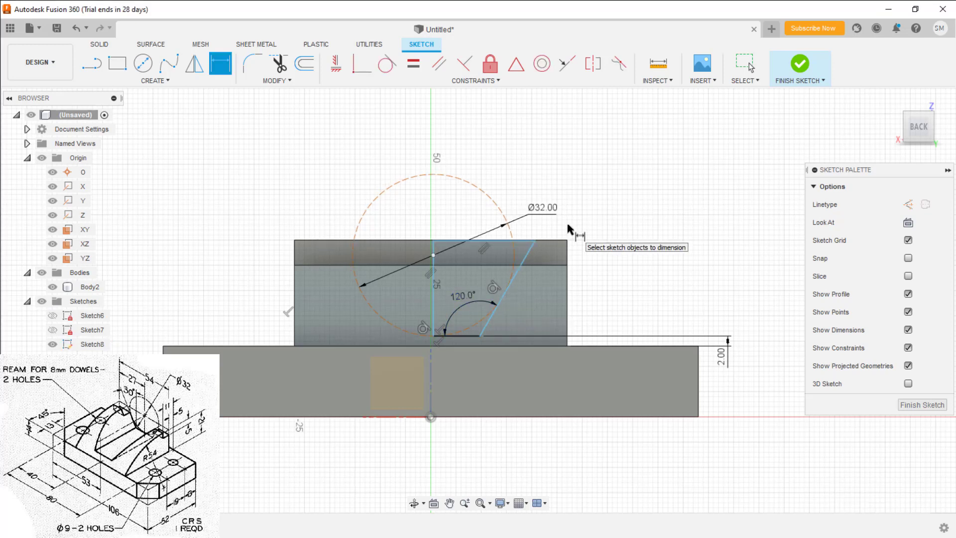
{"action": "key", "text": "Escape"}
Step: Pull the half-trapezoid's top line off the block and constrain it collinear with the block's top edge
{"action": "left_click_drag", "start_coordinate": [522, 243], "coordinate": [533, 223]}
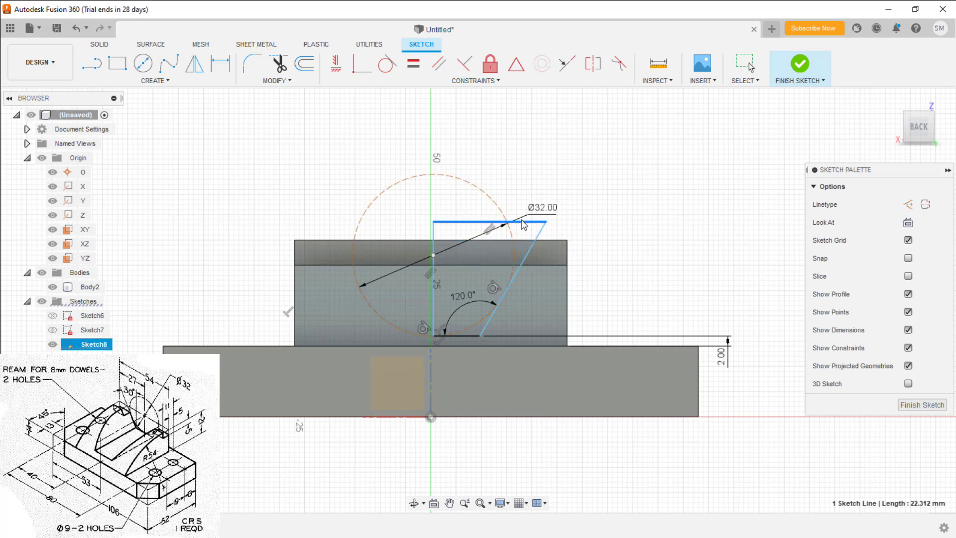
{"action": "left_click", "coordinate": [533, 223]}
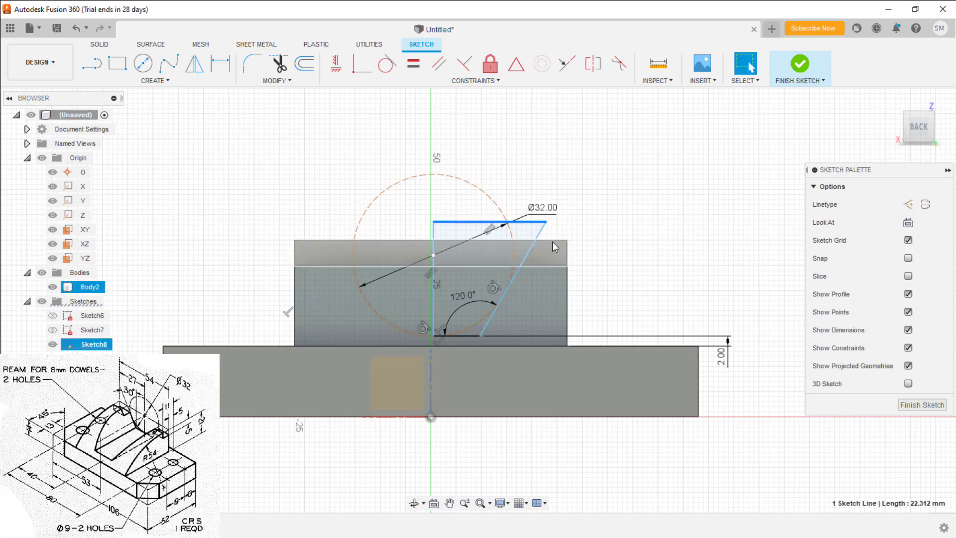
{"action": "left_click", "coordinate": [555, 241]}
{"action": "left_click", "coordinate": [566, 72]}
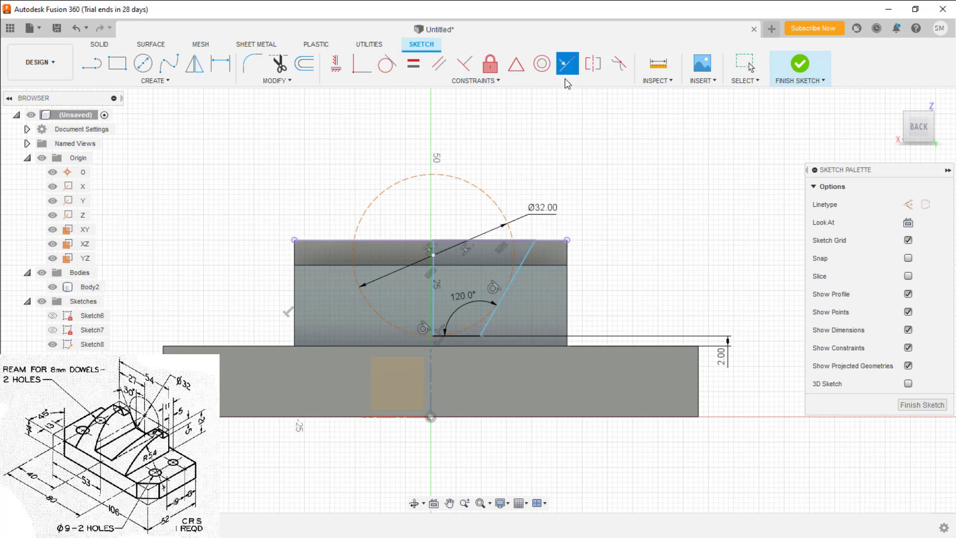
{"action": "key", "text": "Escape"}
Step: Test the profile's sideways freedom, then constrain its vertical line coincident with the origin point
{"action": "left_click_drag", "start_coordinate": [532, 243], "coordinate": [546, 248]}
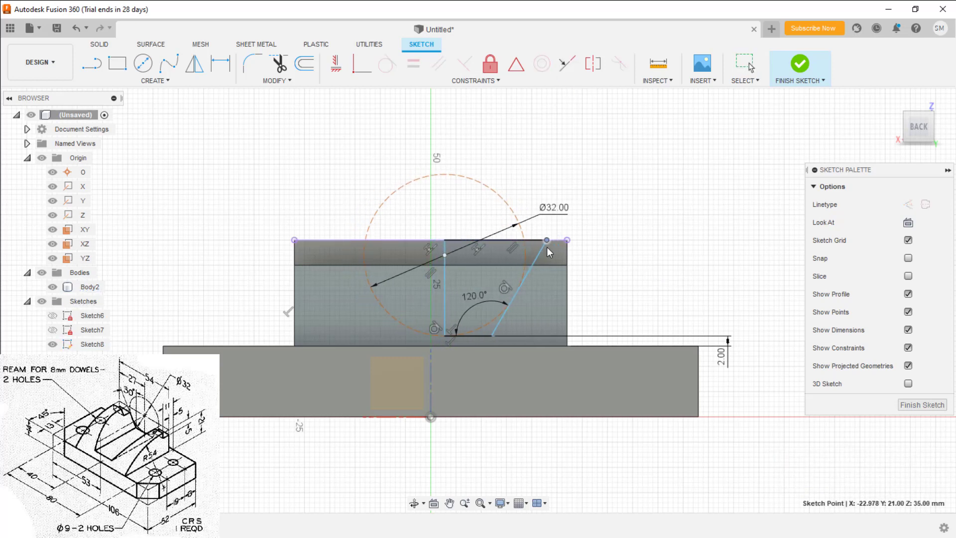
{"action": "left_click", "coordinate": [652, 270]}
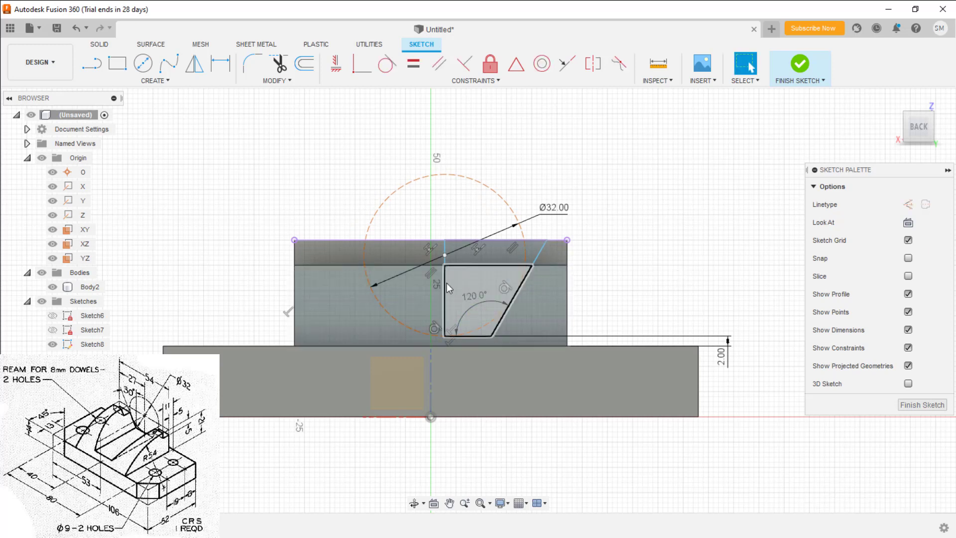
{"action": "left_click", "coordinate": [447, 284]}
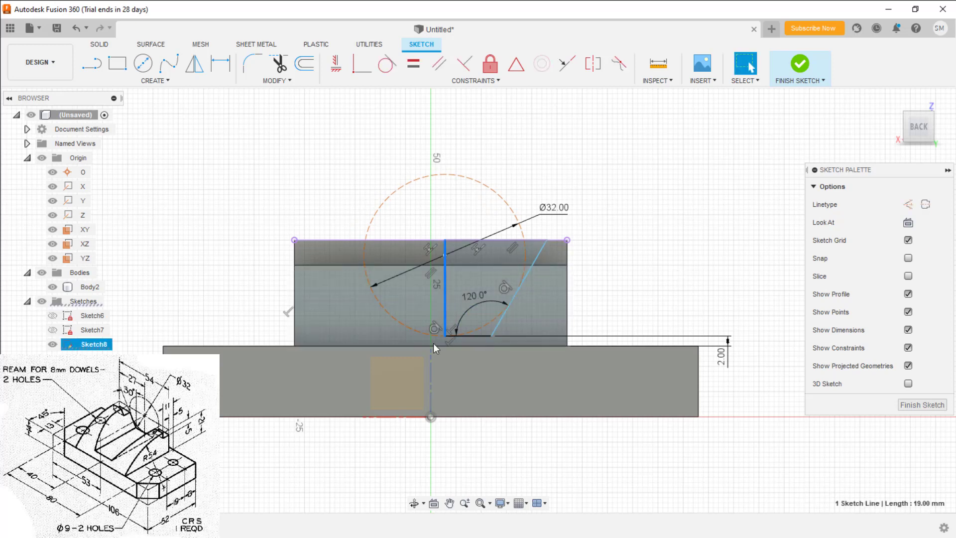
{"action": "left_click", "coordinate": [431, 418], "text": "ctrl"}
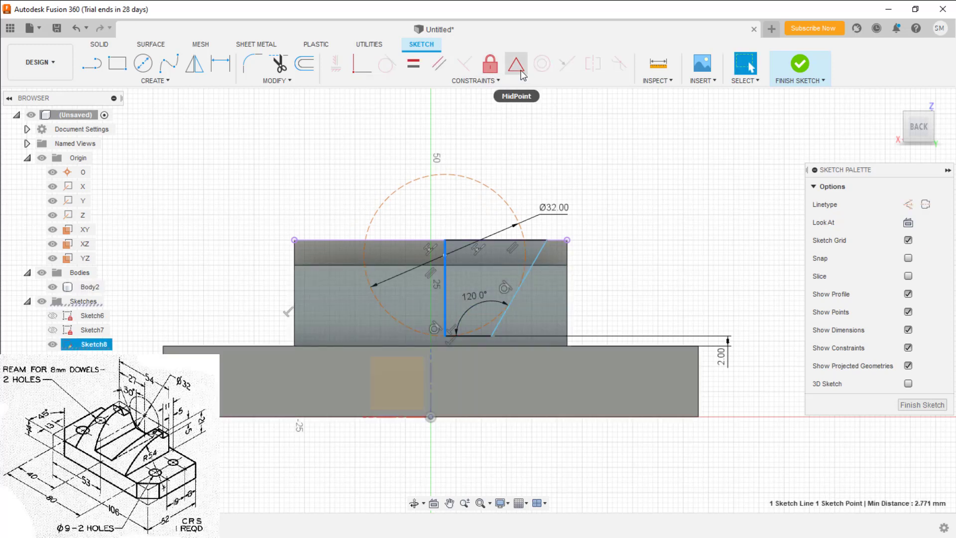
{"action": "left_click", "coordinate": [362, 64]}
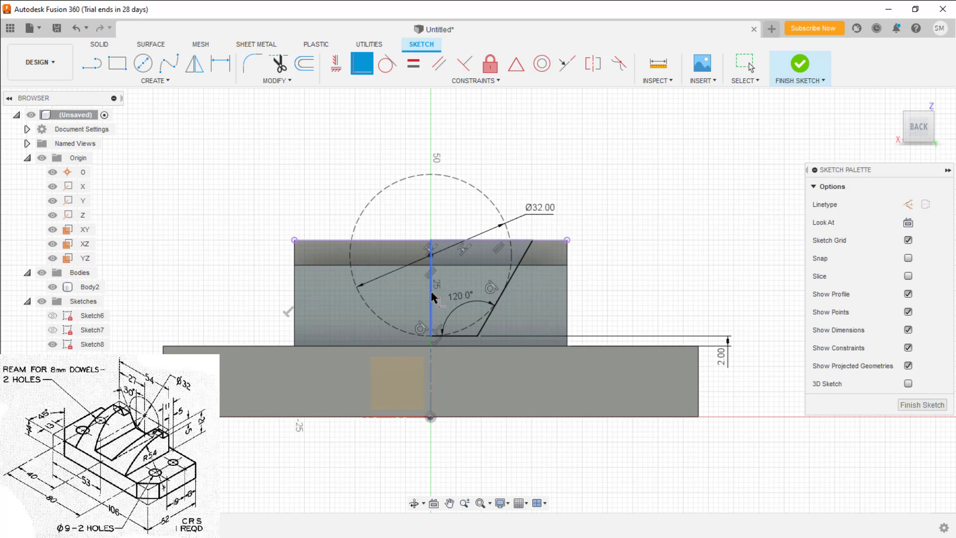
Step: Mirror the half-trapezoid about its vertical line, with that line as construction geometry, and finish the sketch
{"action": "scroll", "coordinate": [451, 264], "scroll_direction": "up", "scroll_amount": 3}
{"action": "key", "text": "Escape"}
{"action": "mouse_move", "coordinate": [352, 180]}
{"action": "left_mouse_down"}
{"action": "mouse_move", "coordinate": [575, 399]}
{"action": "mouse_move", "coordinate": [598, 396]}
{"action": "left_mouse_up"}
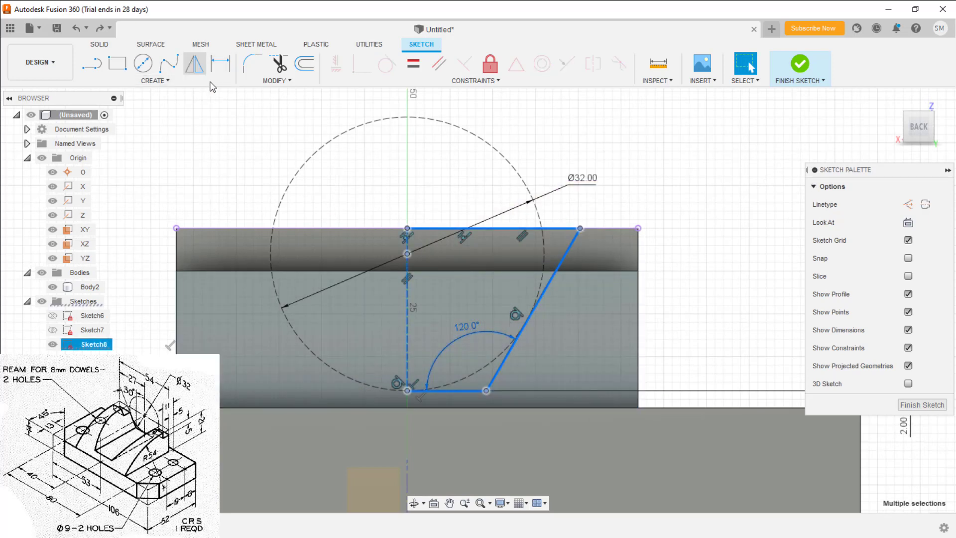
{"action": "left_click", "coordinate": [194, 63]}
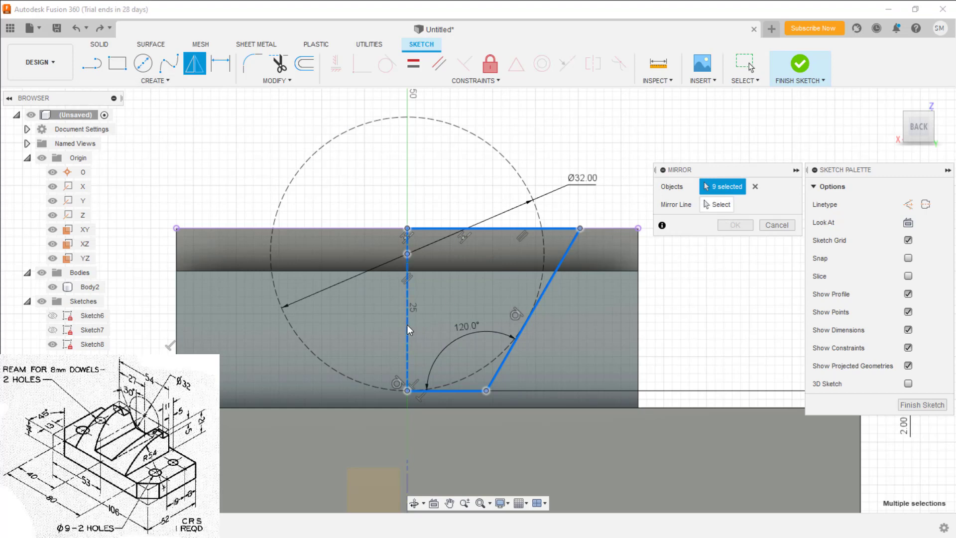
{"action": "left_click", "coordinate": [717, 204]}
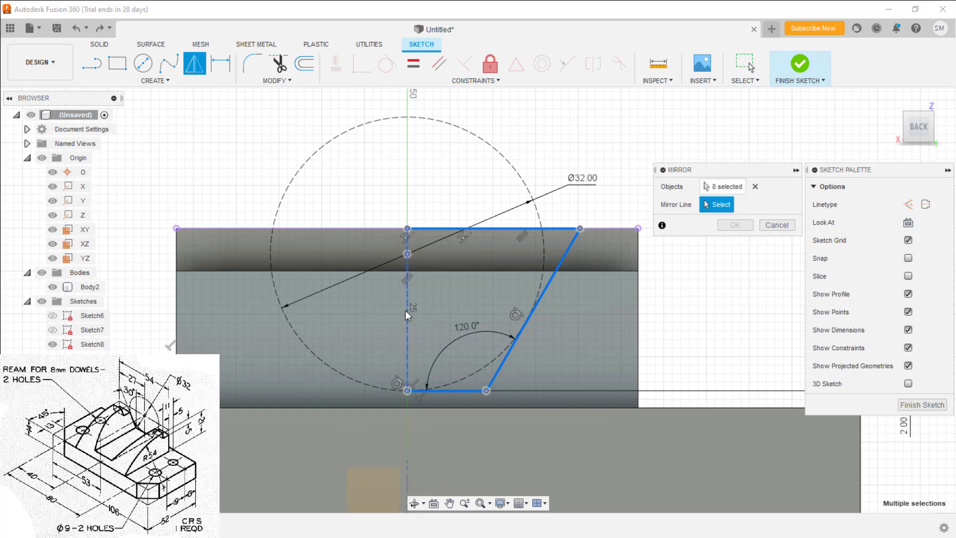
{"action": "left_click", "coordinate": [407, 315]}
{"action": "left_click", "coordinate": [735, 226]}
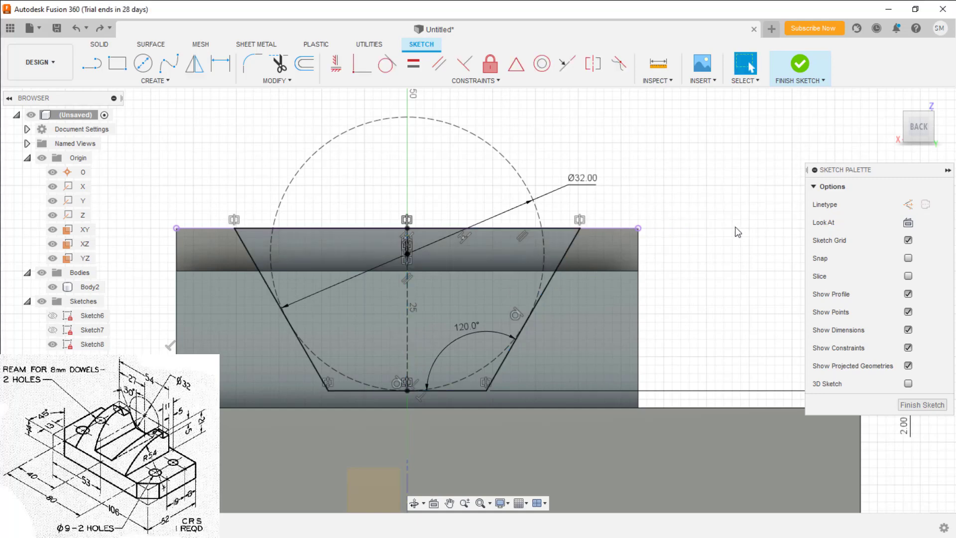
{"action": "scroll", "coordinate": [696, 278], "scroll_direction": "down", "scroll_amount": 3}
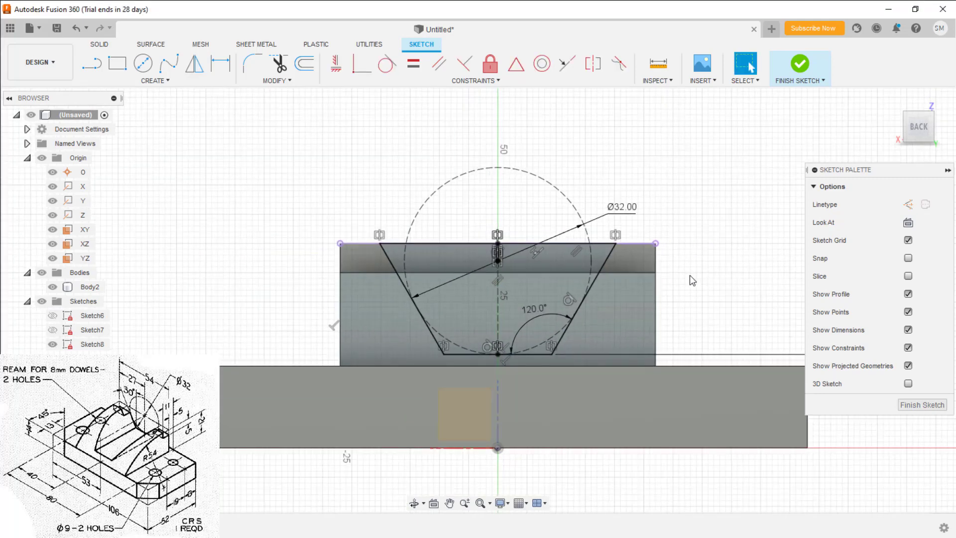
{"action": "left_click", "coordinate": [911, 405]}
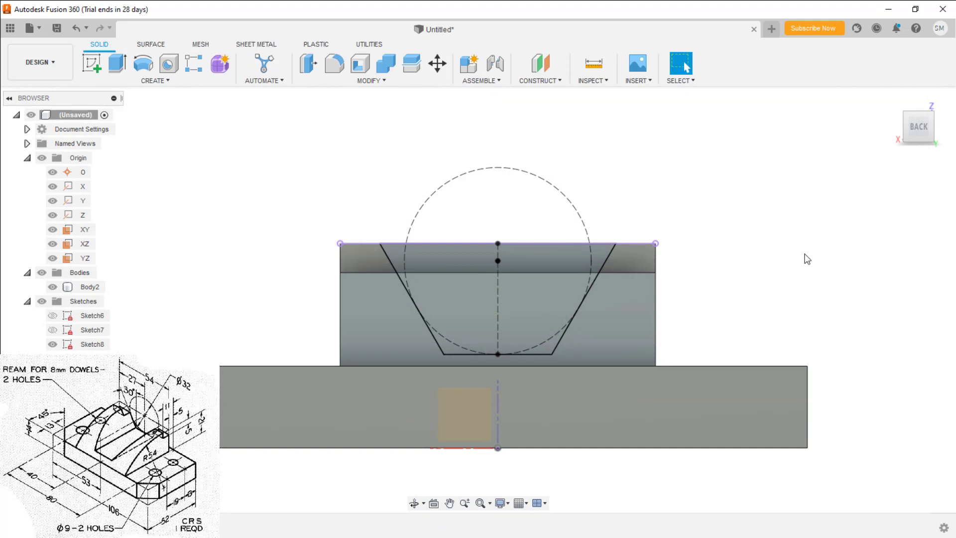
Step: Cut both regions of the trapezoidal slot profile about 73.7 mm through the arc-topped block
{"action": "middle_click_drag", "start_coordinate": [746, 263], "coordinate": [805, 277], "text": "shift"}
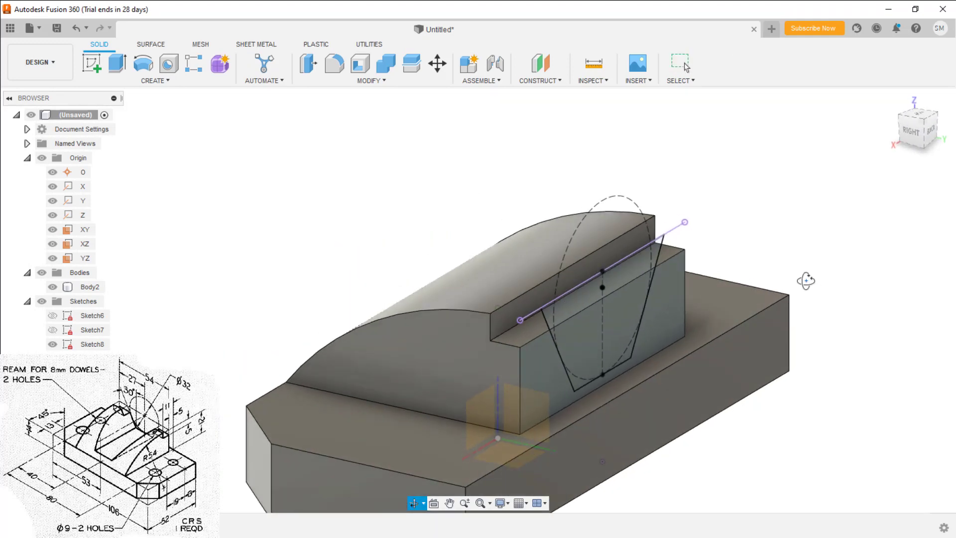
{"action": "left_click", "coordinate": [589, 332]}
{"action": "left_click", "coordinate": [572, 307], "text": "shift"}
{"action": "right_click", "coordinate": [572, 306]}
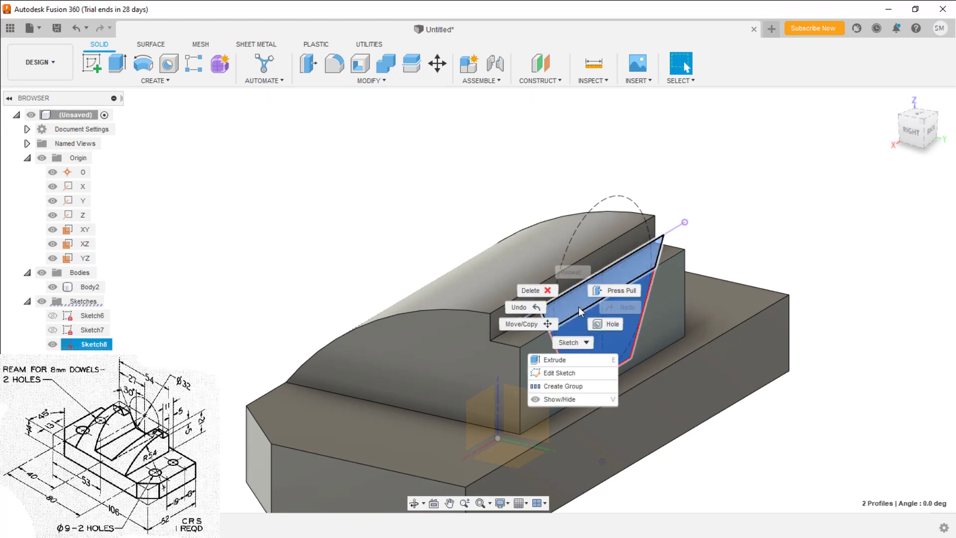
{"action": "left_click", "coordinate": [606, 293]}
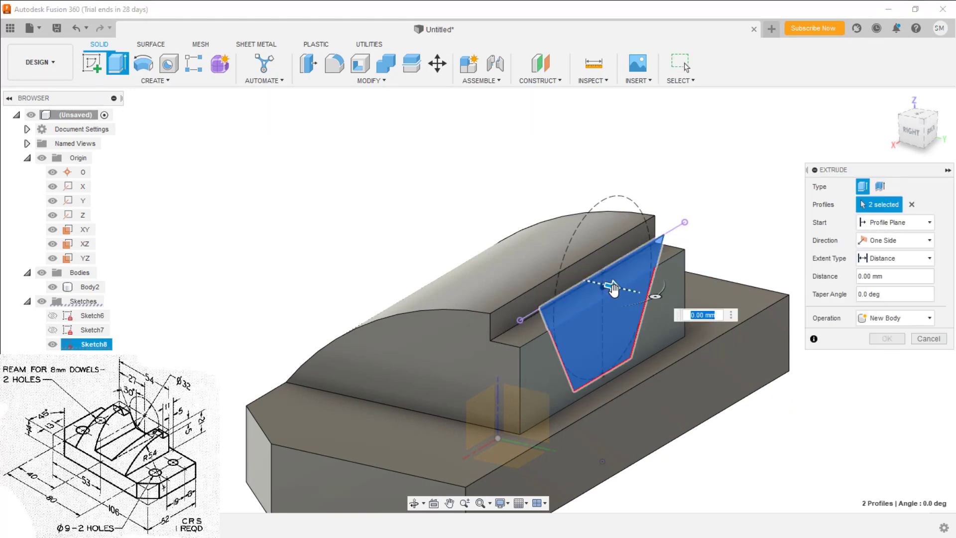
{"action": "left_click_drag", "start_coordinate": [612, 289], "coordinate": [211, 229]}
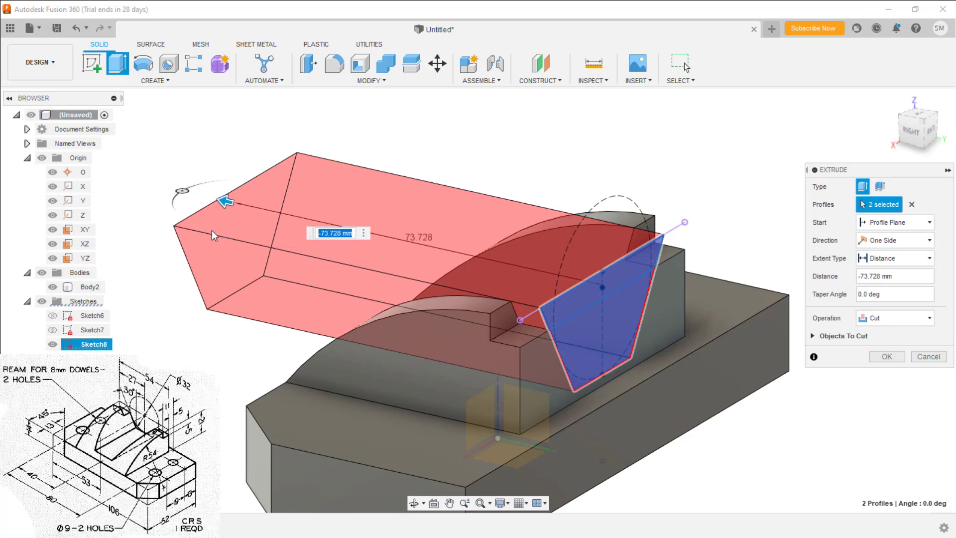
{"action": "key", "text": "Return"}
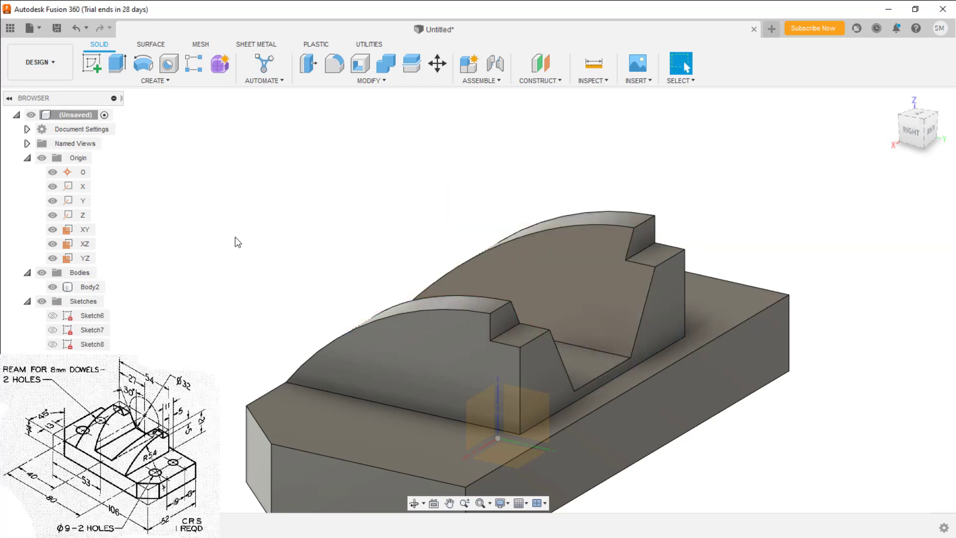
Step: Inspect the slotted block from front and back, then start a new sketch on the base plate's top face
{"action": "middle_click_drag", "start_coordinate": [237, 243], "coordinate": [384, 230], "text": "shift"}
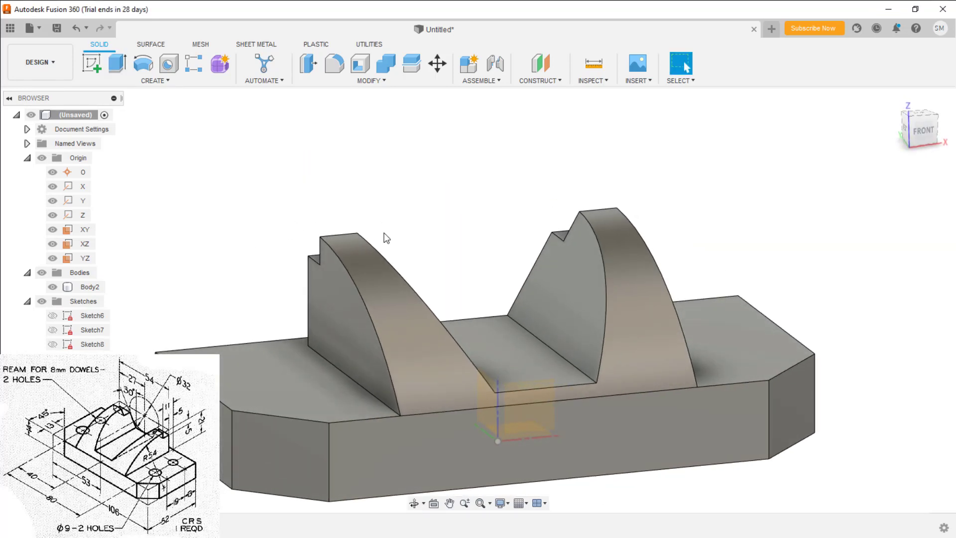
{"action": "scroll", "coordinate": [387, 238], "scroll_direction": "down", "scroll_amount": 3}
{"action": "middle_click_drag", "start_coordinate": [222, 238], "coordinate": [365, 245], "text": "shift"}
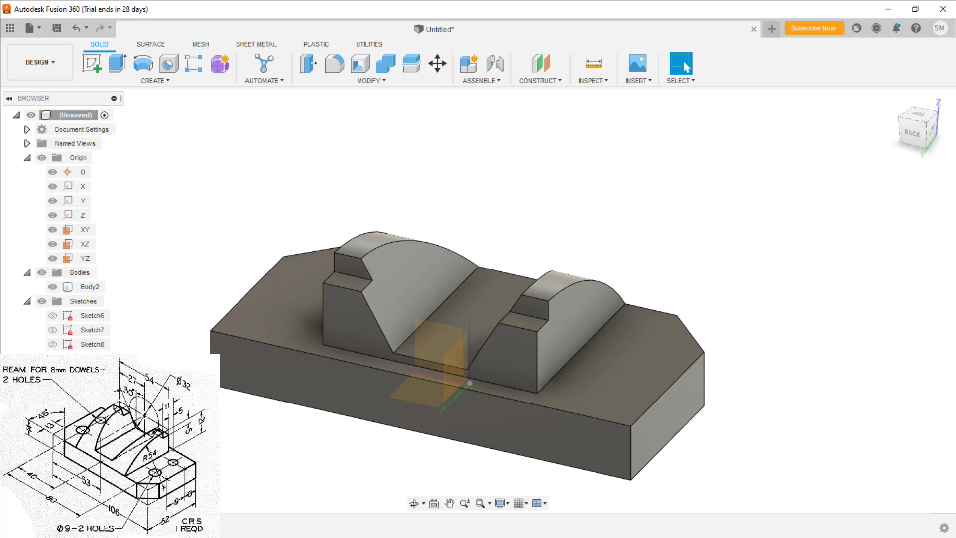
{"action": "left_click", "coordinate": [624, 367]}
{"action": "right_click", "coordinate": [622, 363]}
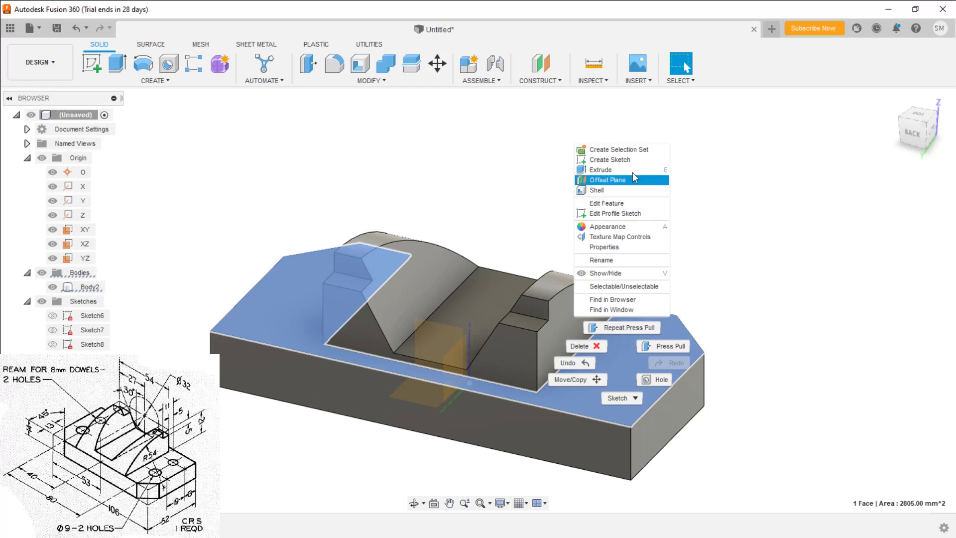
{"action": "left_click", "coordinate": [631, 159]}
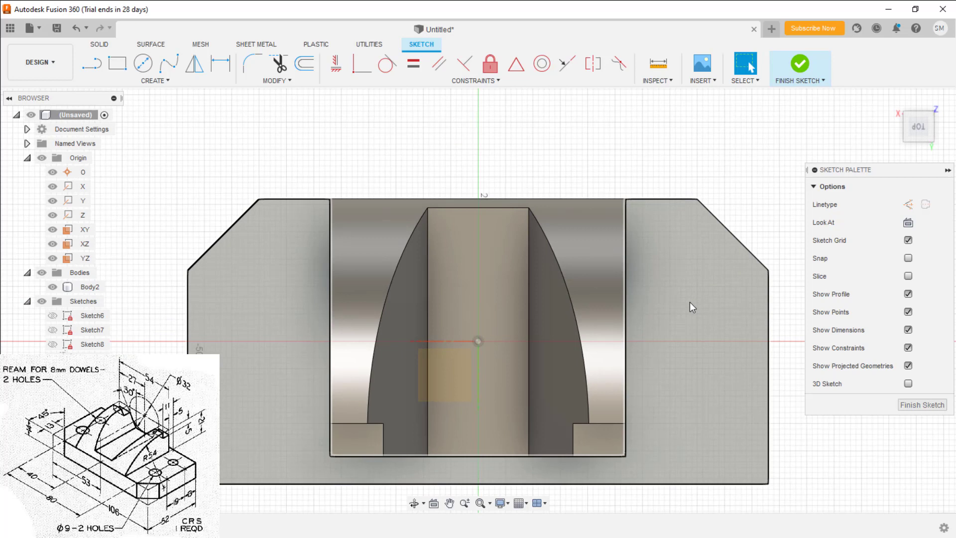
Step: Draw two vertically aligned circles beside the block, a smaller one near the square corner and one about 12.4 mm in diameter nearer the chamfer
{"action": "key", "text": "c"}
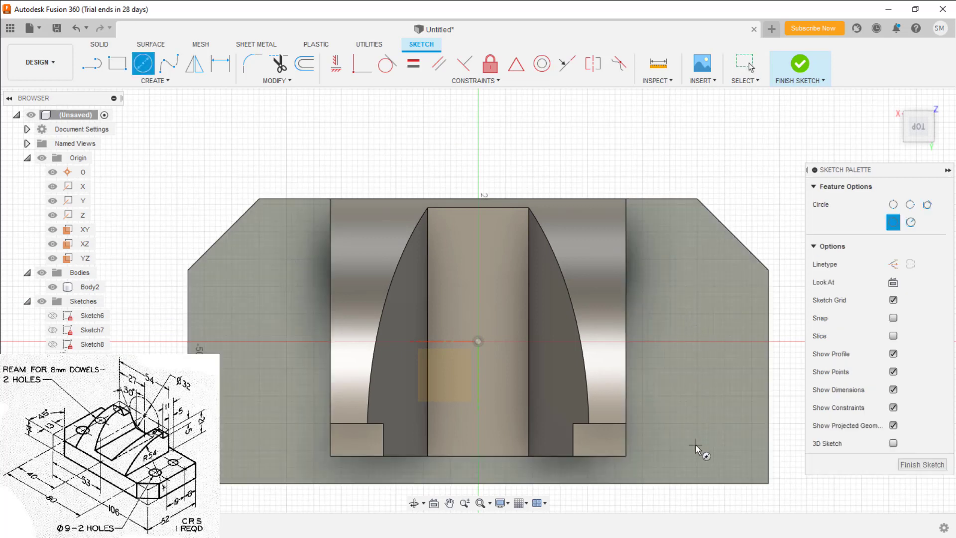
{"action": "left_click", "coordinate": [695, 444]}
{"action": "left_click", "coordinate": [690, 420]}
{"action": "left_click", "coordinate": [696, 312]}
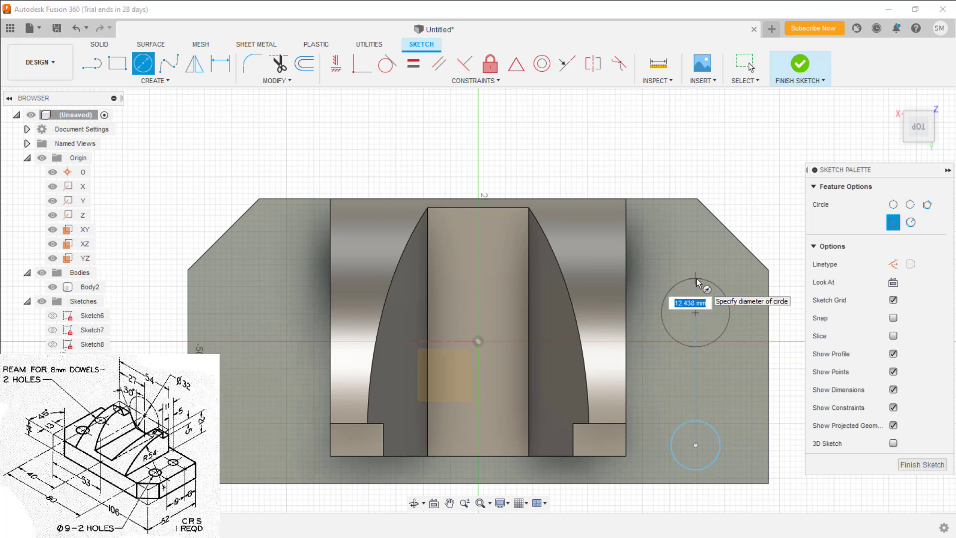
{"action": "left_click", "coordinate": [695, 277]}
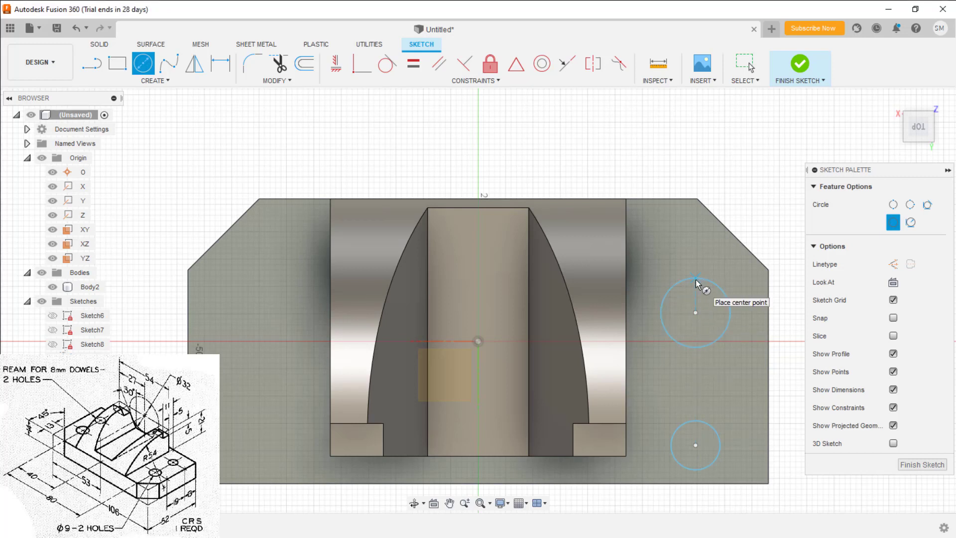
Step: Set the diameters of both circles beside the block to 8 mm
{"action": "key", "text": "d"}
{"action": "left_click", "coordinate": [725, 295]}
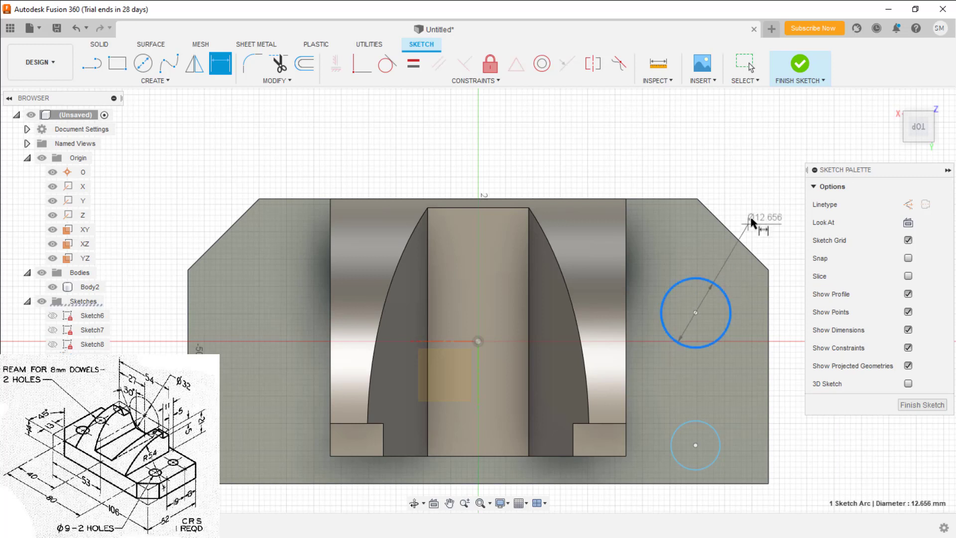
{"action": "left_click", "coordinate": [756, 207]}
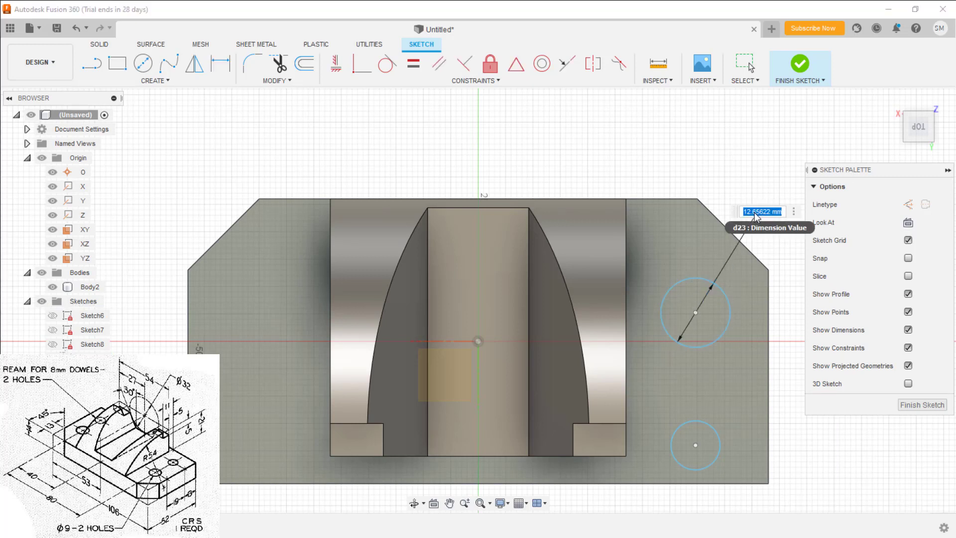
{"action": "type", "text": "8"}
{"action": "key", "text": "Return"}
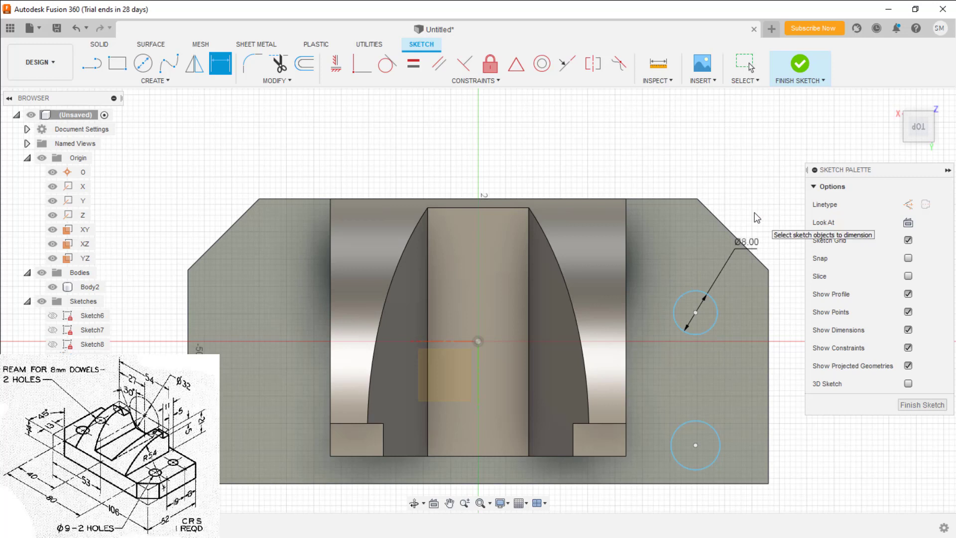
{"action": "left_click", "coordinate": [717, 434]}
{"action": "left_click", "coordinate": [806, 452]}
{"action": "type", "text": "8"}
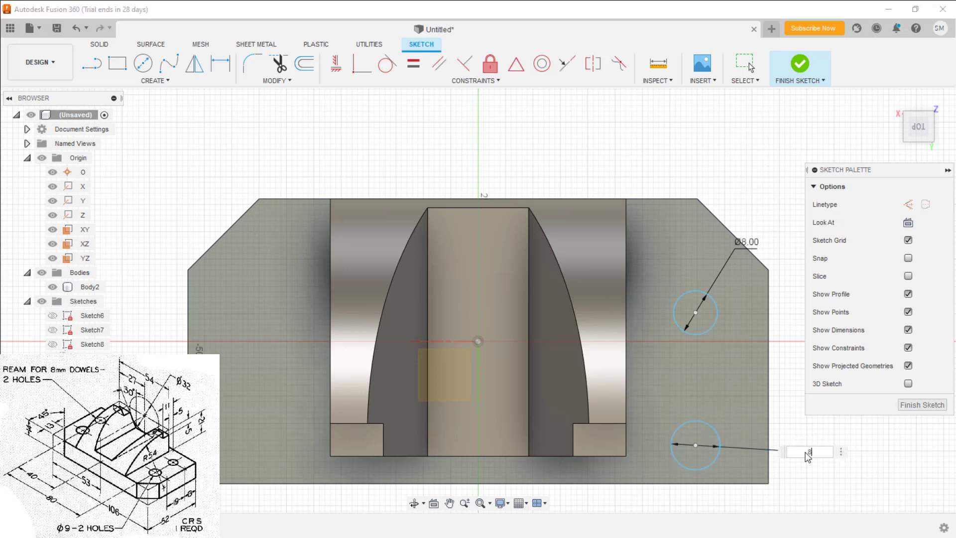
{"action": "key", "text": "Return"}
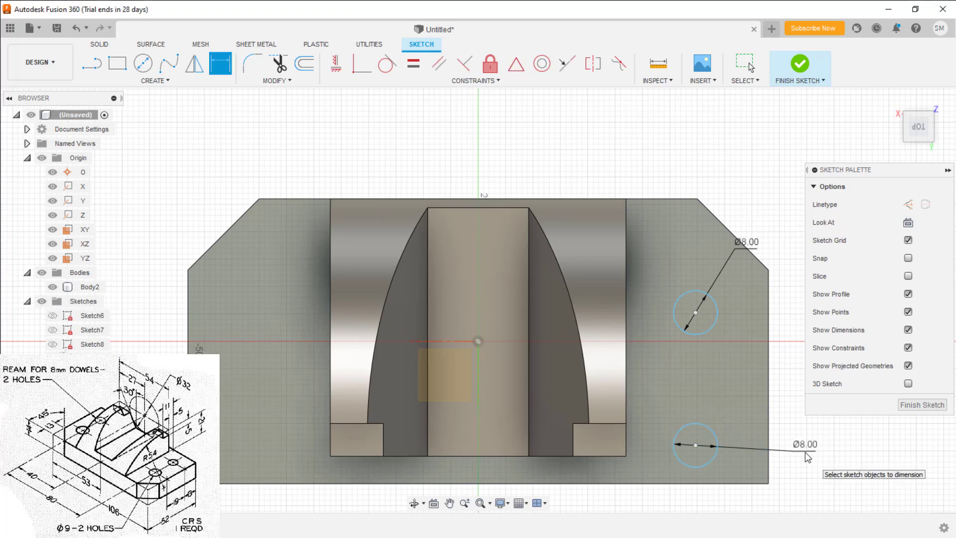
Step: Dimension the circle centres 19 mm apart vertically, with the one near the square corner 13 mm from the plate's unchamfered long edge
{"action": "left_click", "coordinate": [695, 445]}
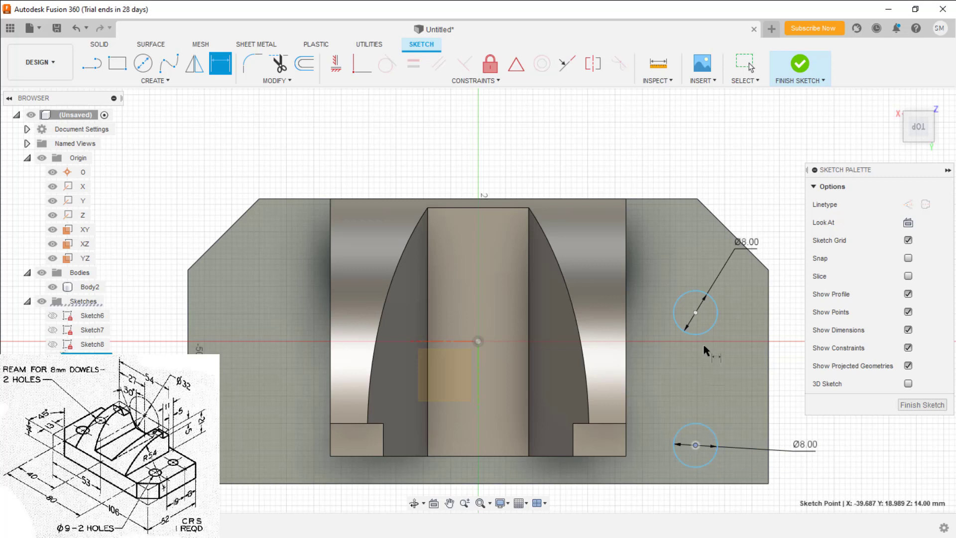
{"action": "left_click", "coordinate": [695, 312]}
{"action": "left_click", "coordinate": [782, 375]}
{"action": "type", "text": "19"}
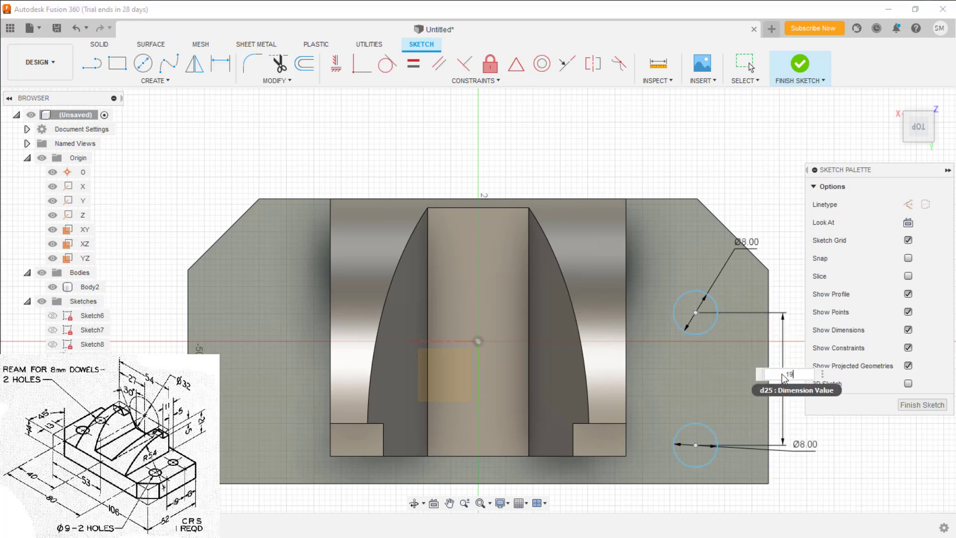
{"action": "key", "text": "Return"}
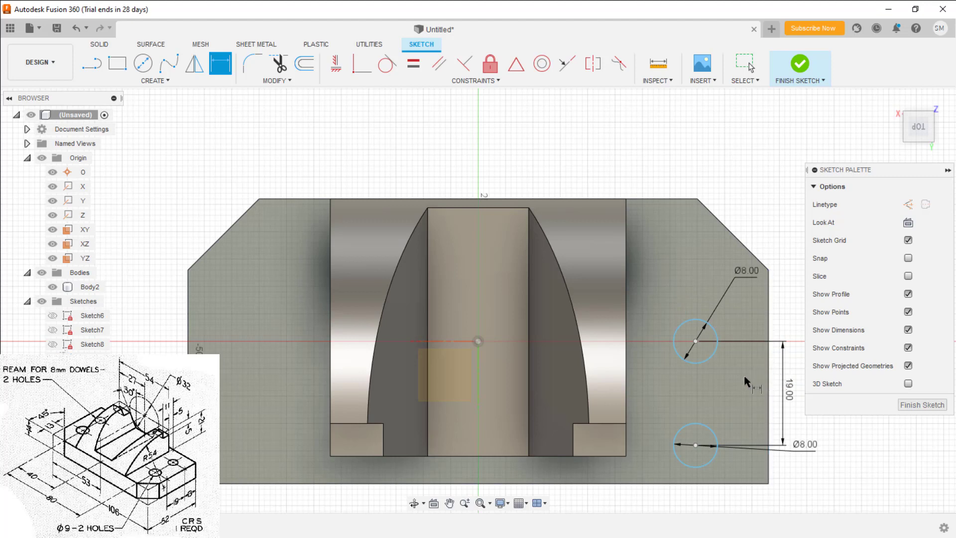
{"action": "left_click", "coordinate": [695, 446]}
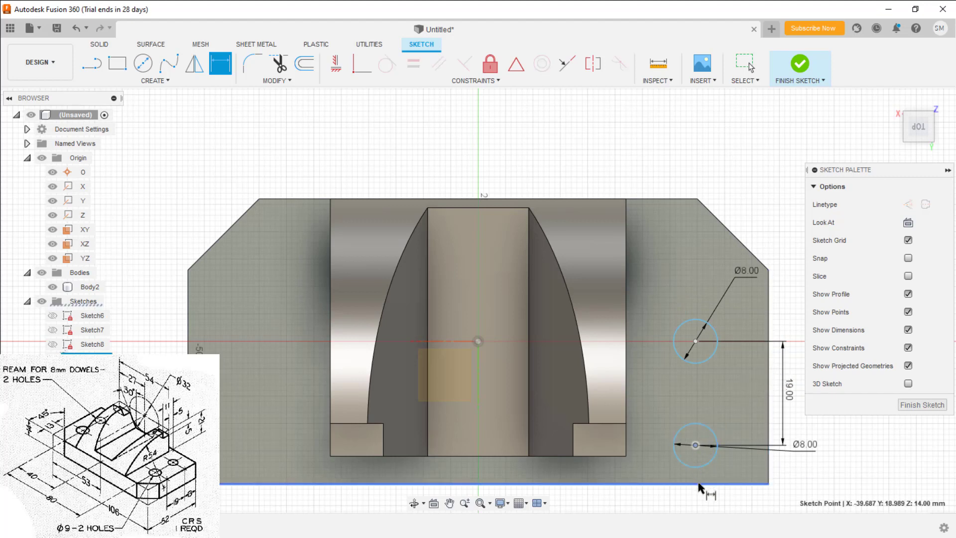
{"action": "left_click", "coordinate": [706, 484]}
{"action": "left_click", "coordinate": [823, 475]}
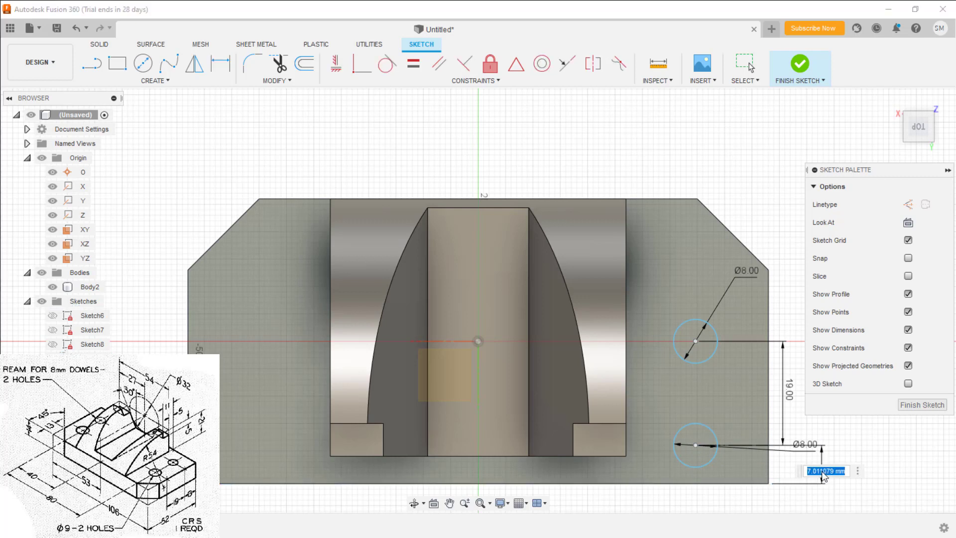
{"action": "type", "text": "13"}
{"action": "key", "text": "Return"}
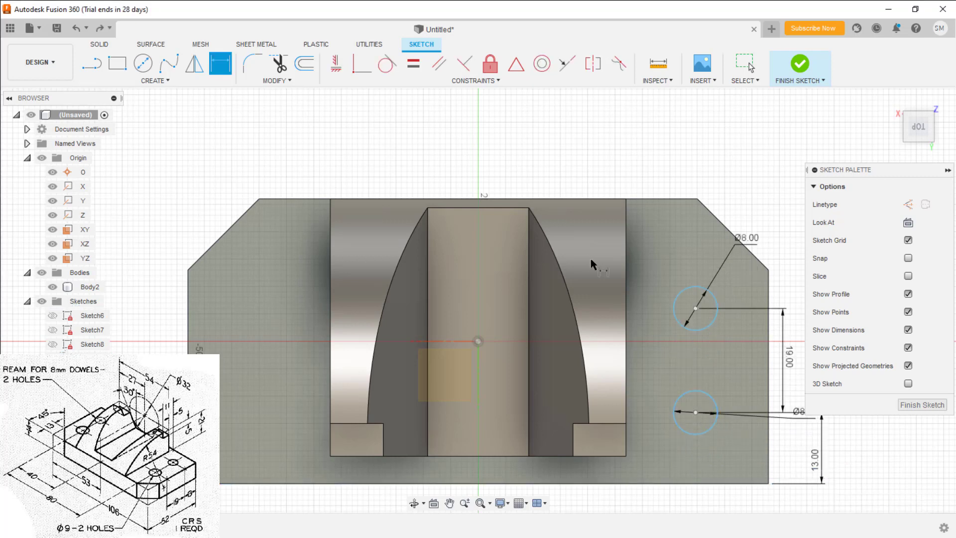
Step: Set the horizontal distance from the origin to the circle centre nearer the chamfer to 40 mm
{"action": "left_click", "coordinate": [696, 309]}
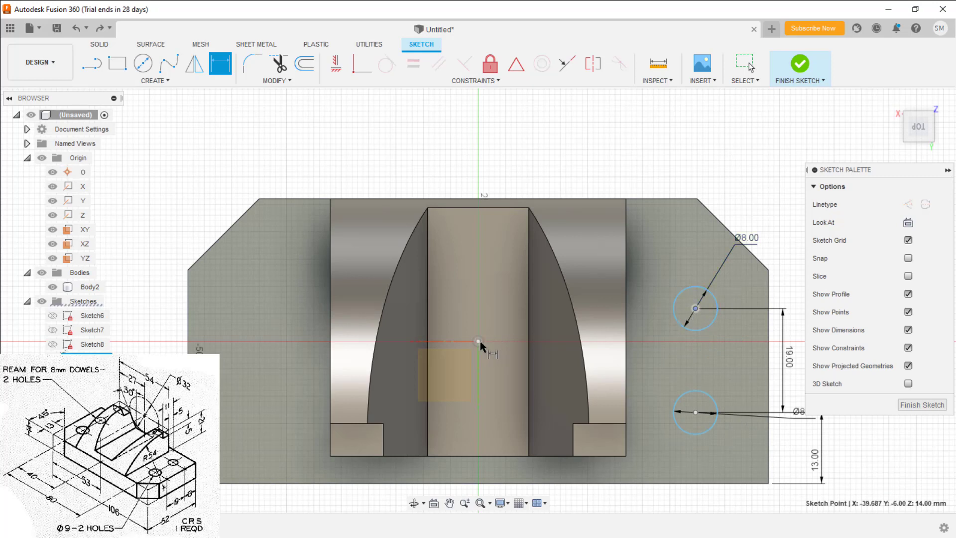
{"action": "left_click", "coordinate": [479, 341]}
{"action": "left_click", "coordinate": [523, 139]}
{"action": "type", "text": "40"}
{"action": "key", "text": "Return"}
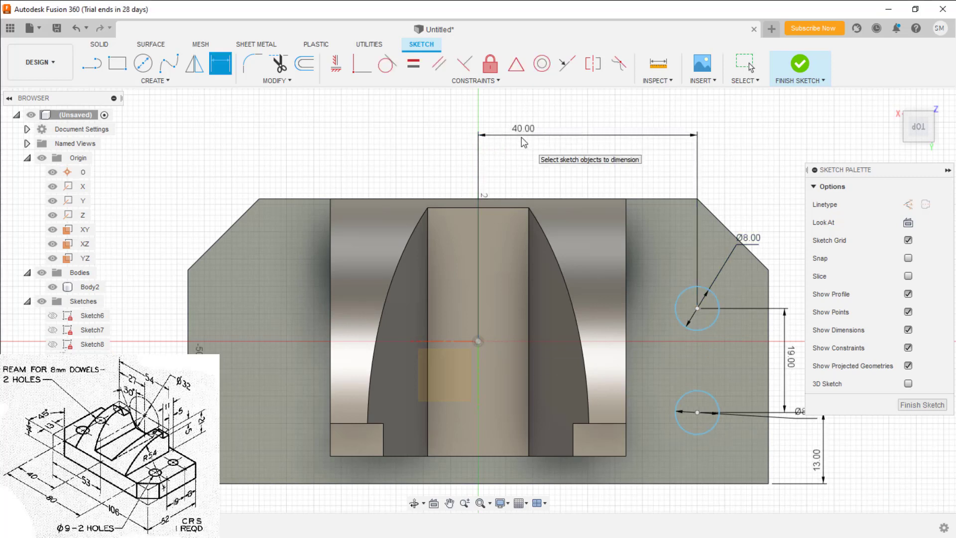
{"action": "key", "text": "Escape"}
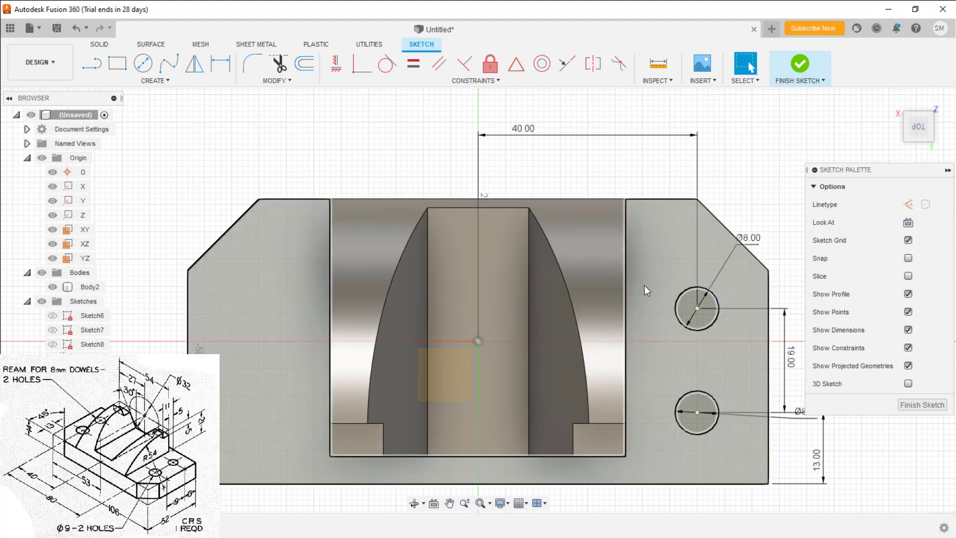
Step: Draw a vertical line about 32.7 mm long from the origin past the chamfered side's long edge and make it construction geometry
{"action": "key", "text": "l"}
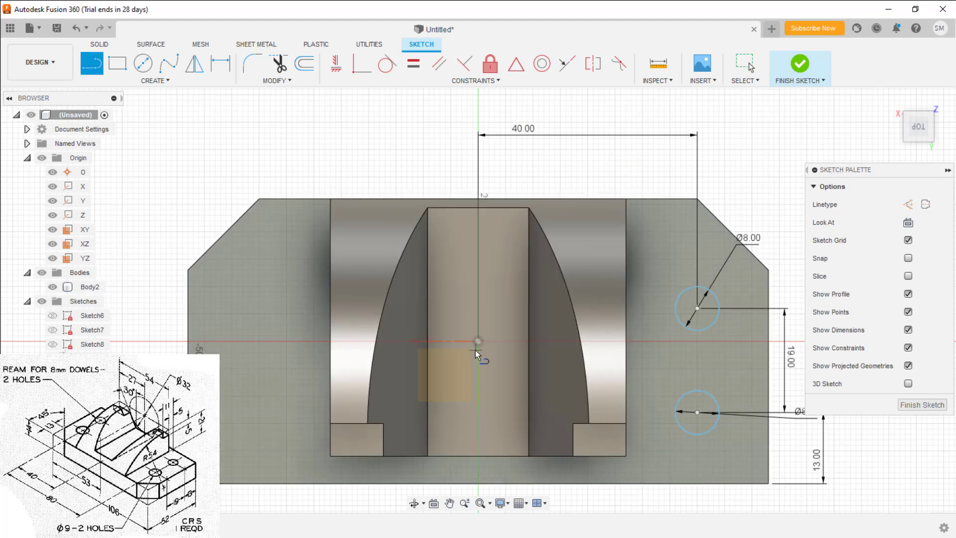
{"action": "left_click", "coordinate": [477, 342]}
{"action": "left_click", "coordinate": [478, 162]}
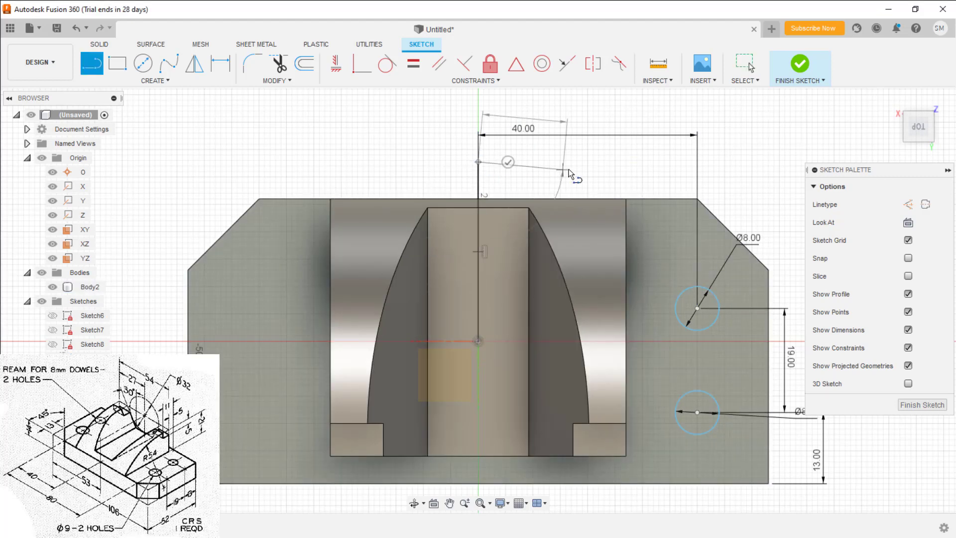
{"action": "key", "text": "Escape"}
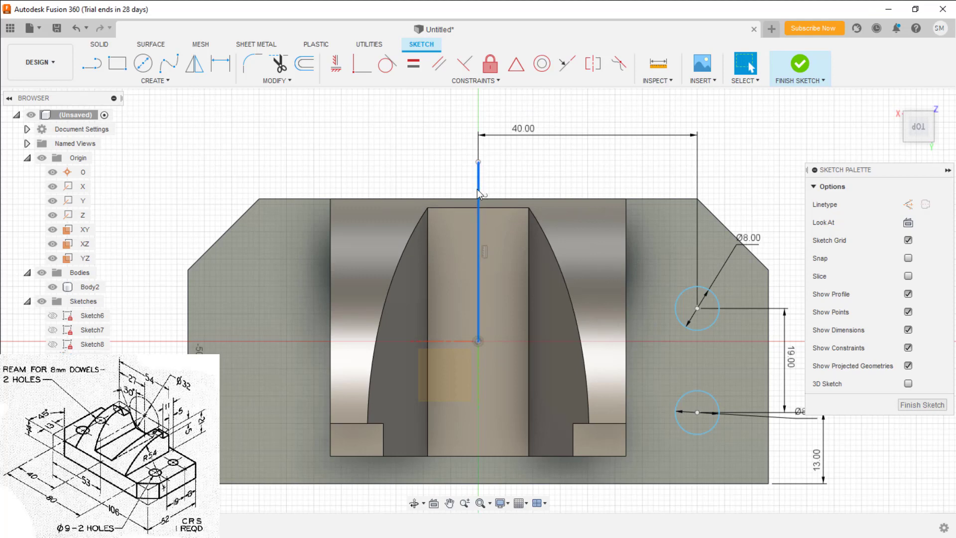
{"action": "right_click", "coordinate": [479, 192]}
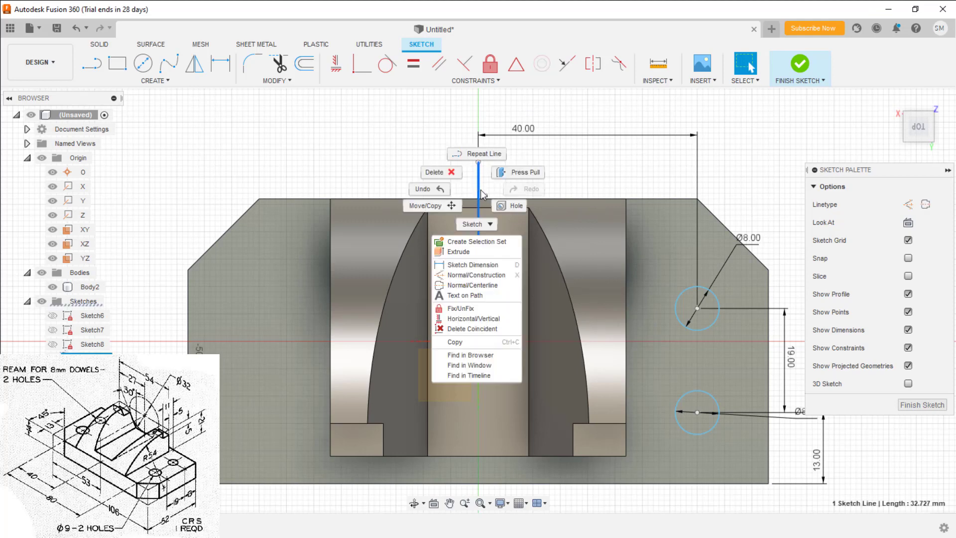
{"action": "left_click", "coordinate": [477, 275]}
Step: Mirror both 8 mm circles about the vertical construction line and finish the sketch
{"action": "left_click_drag", "start_coordinate": [639, 240], "coordinate": [766, 504]}
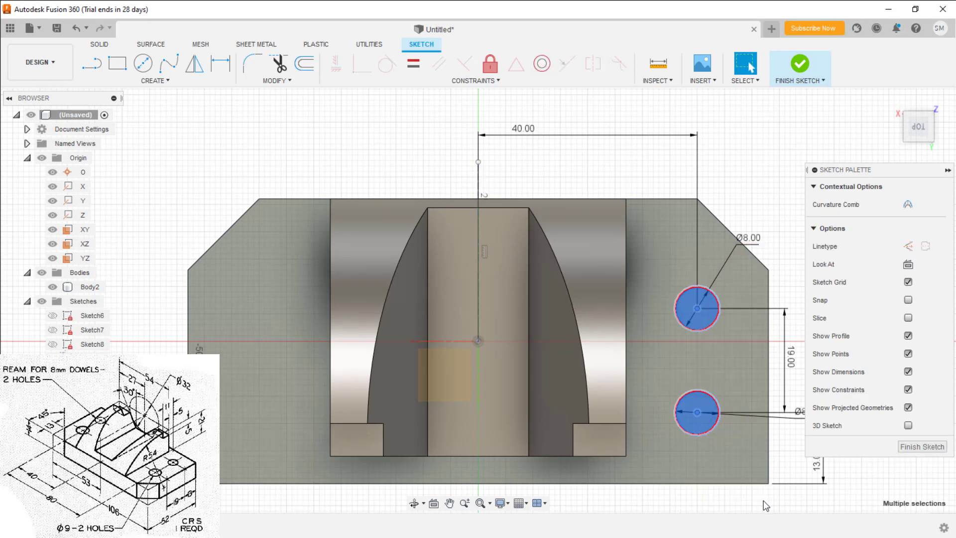
{"action": "type", "text": "s"}
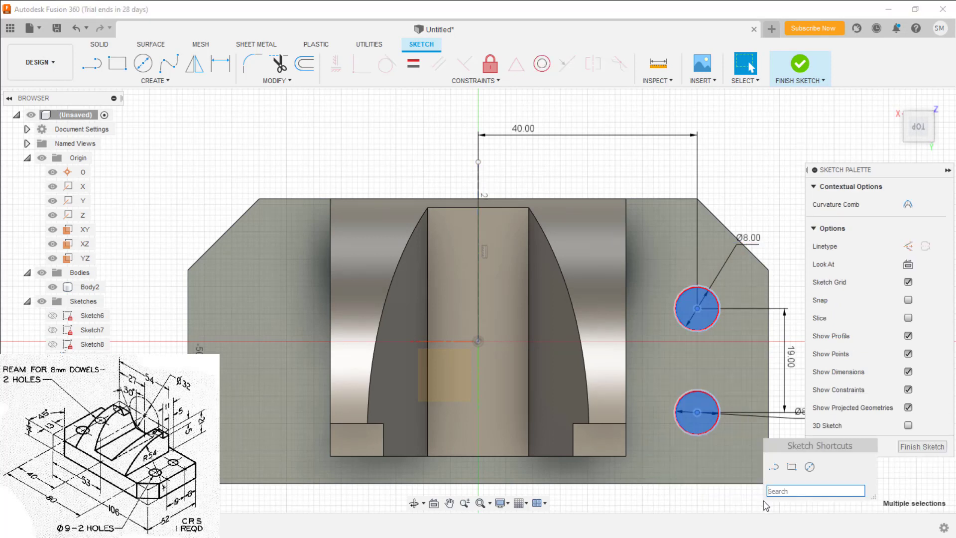
{"action": "type", "text": "m"}
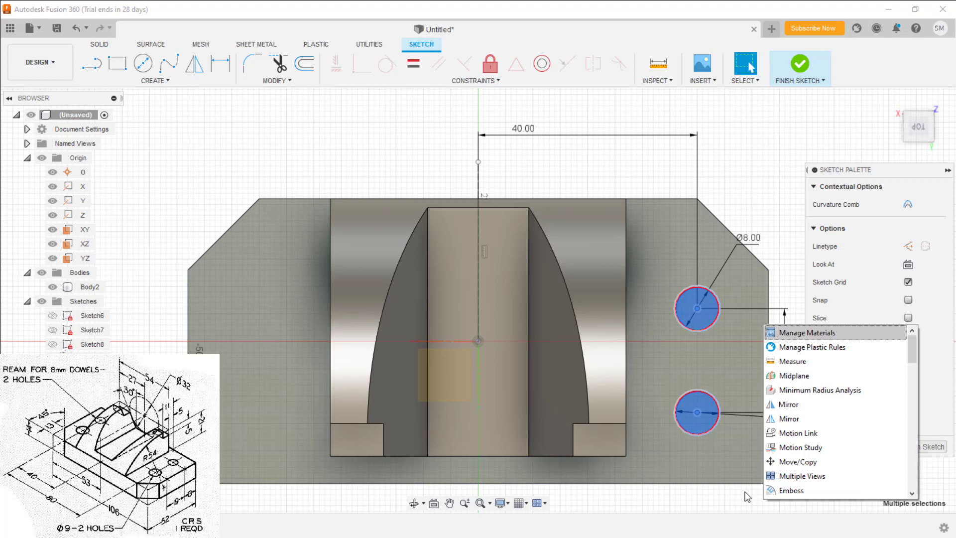
{"action": "left_click", "coordinate": [789, 419]}
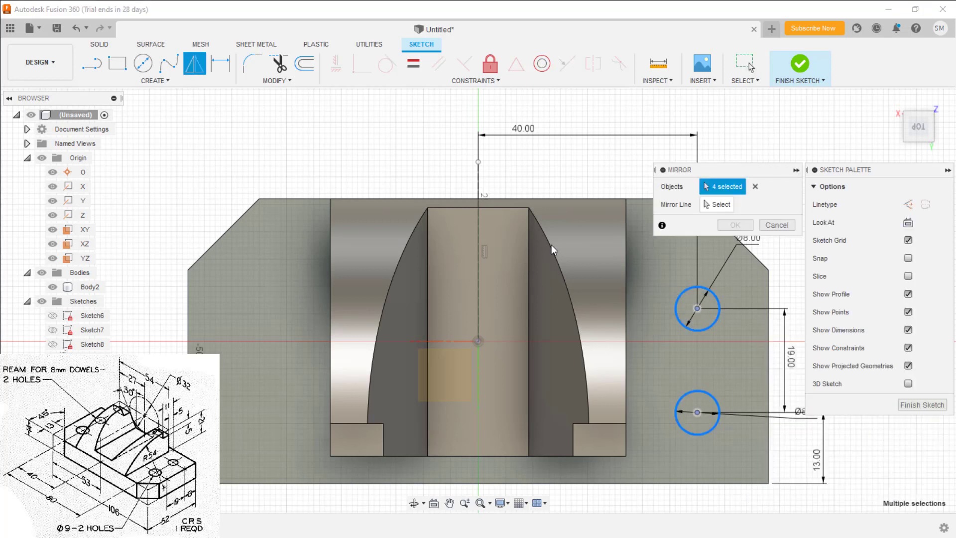
{"action": "left_click", "coordinate": [713, 204]}
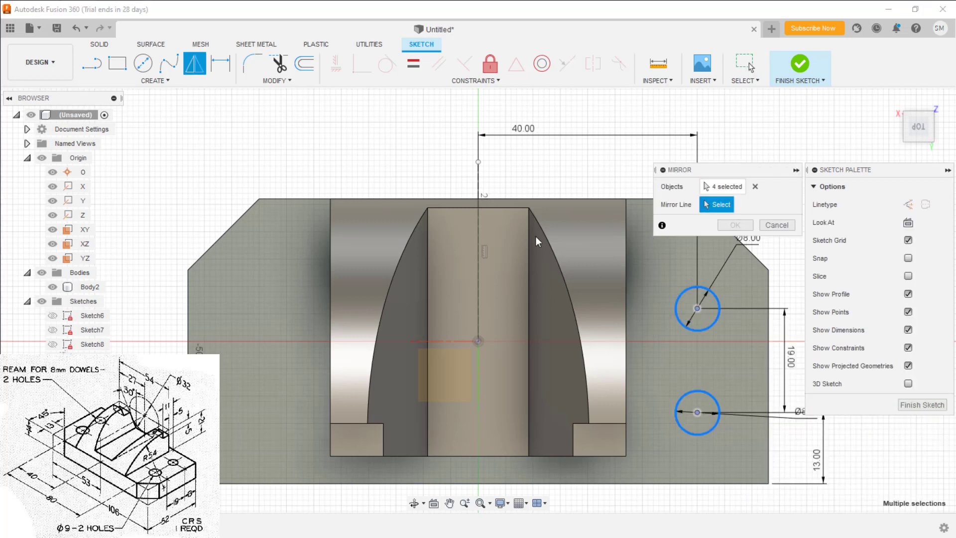
{"action": "left_click", "coordinate": [478, 285]}
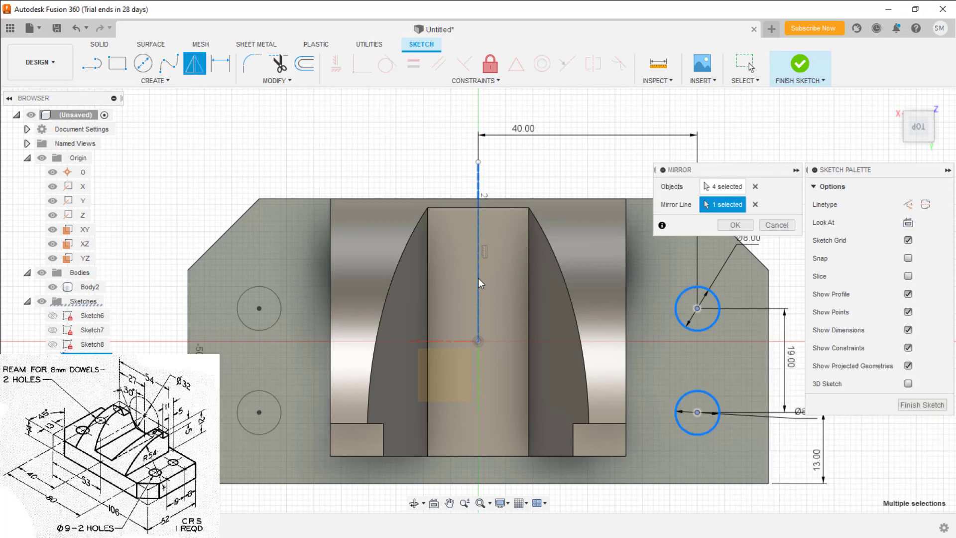
{"action": "left_click", "coordinate": [735, 224]}
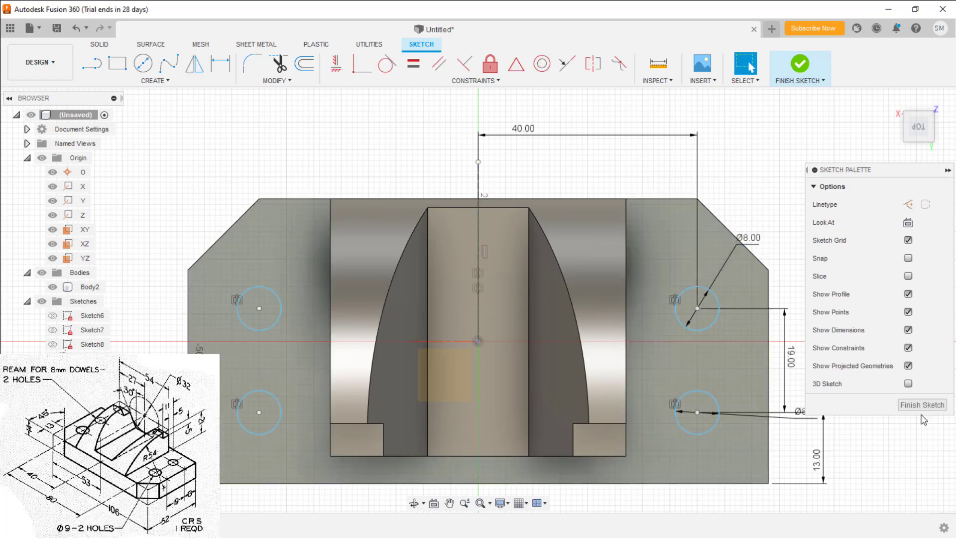
{"action": "left_click", "coordinate": [908, 404]}
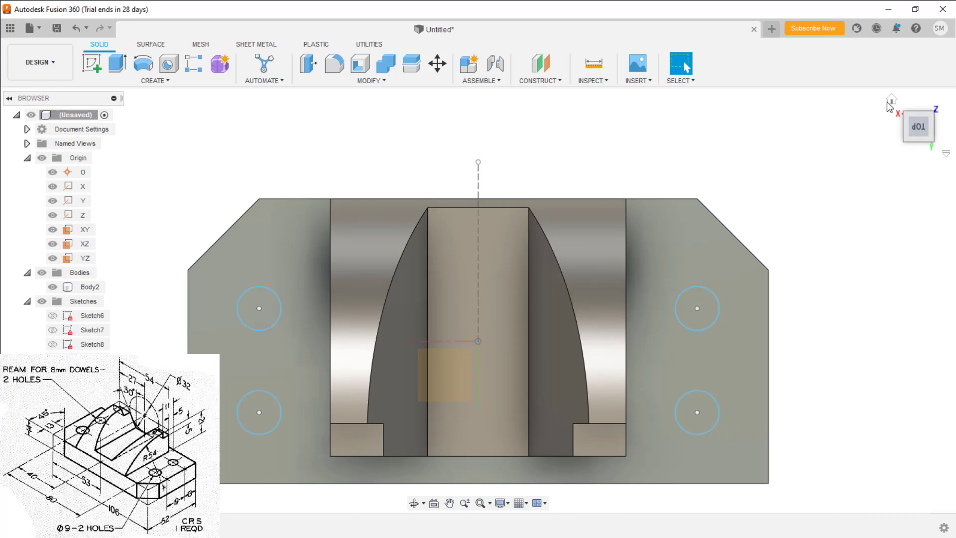
Step: Cut all four 8 mm circle profiles down into the base plate with Press Pull to form the holes
{"action": "left_click", "coordinate": [890, 100]}
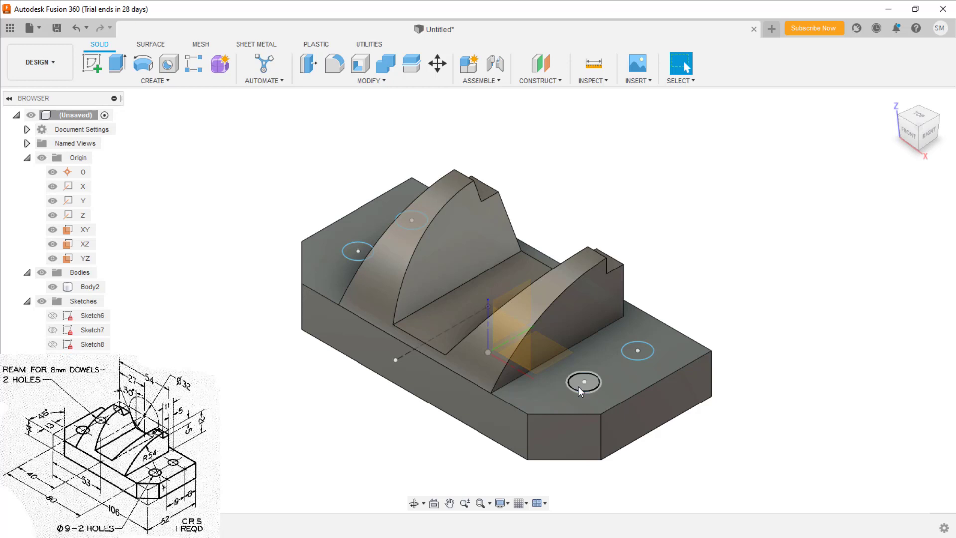
{"action": "left_click", "coordinate": [578, 384]}
{"action": "left_click", "coordinate": [630, 351]}
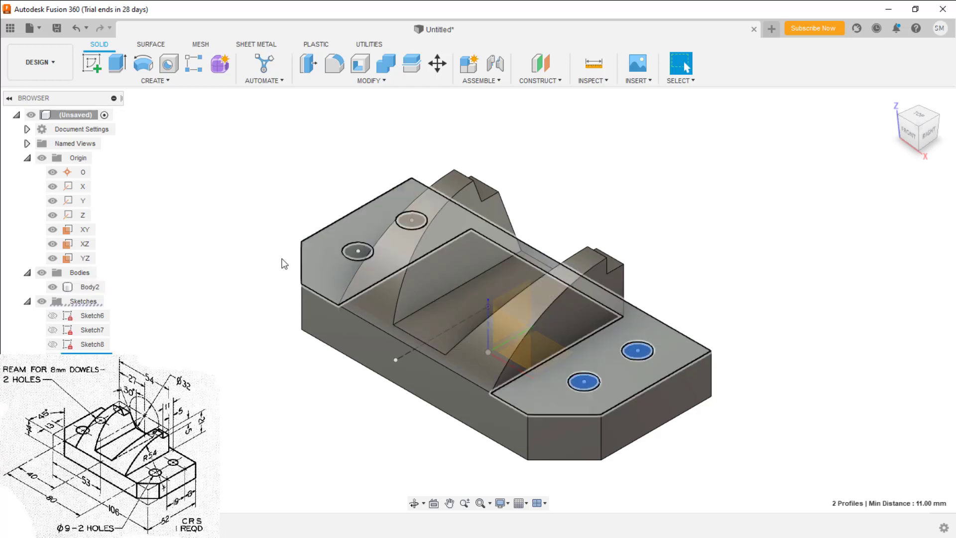
{"action": "left_click", "coordinate": [350, 253]}
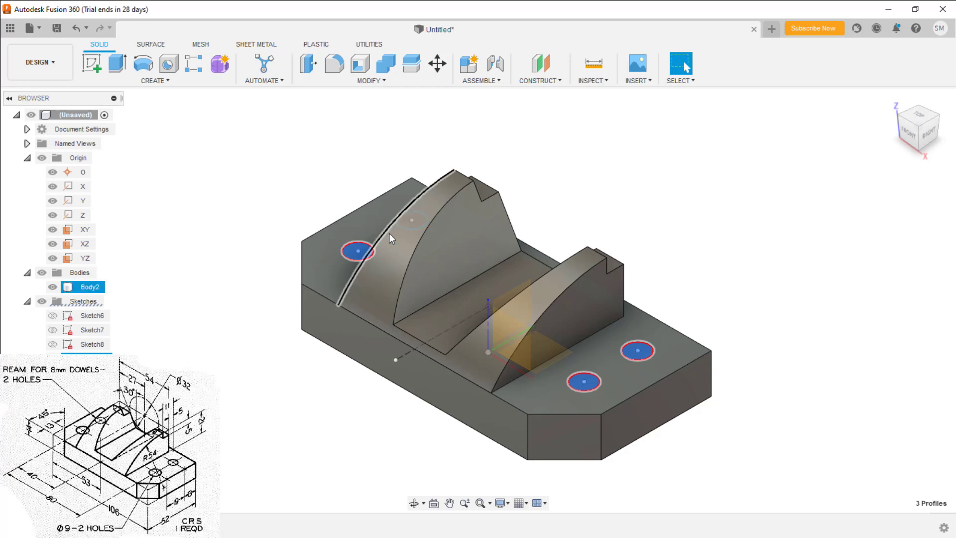
{"action": "middle_click_drag", "start_coordinate": [389, 233], "coordinate": [399, 240], "text": "shift"}
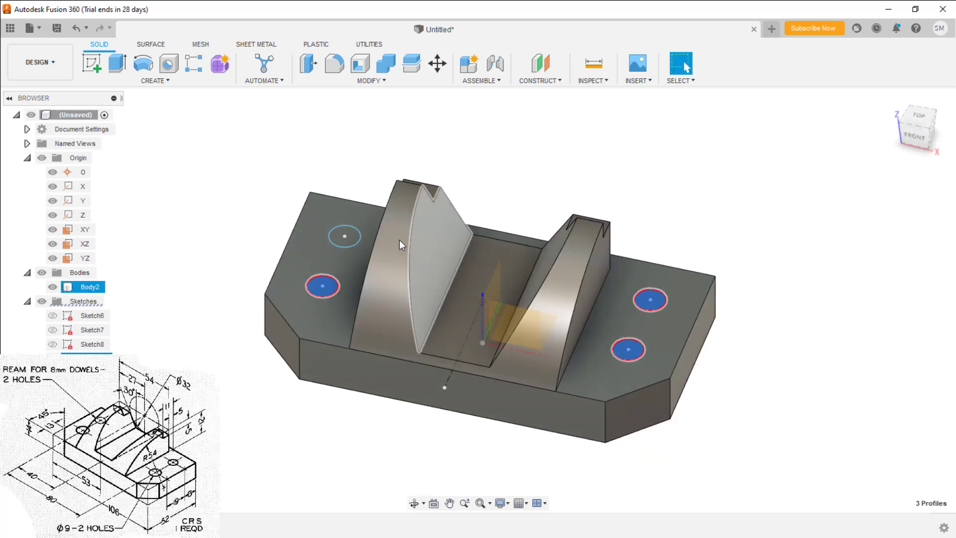
{"action": "right_click", "coordinate": [339, 242]}
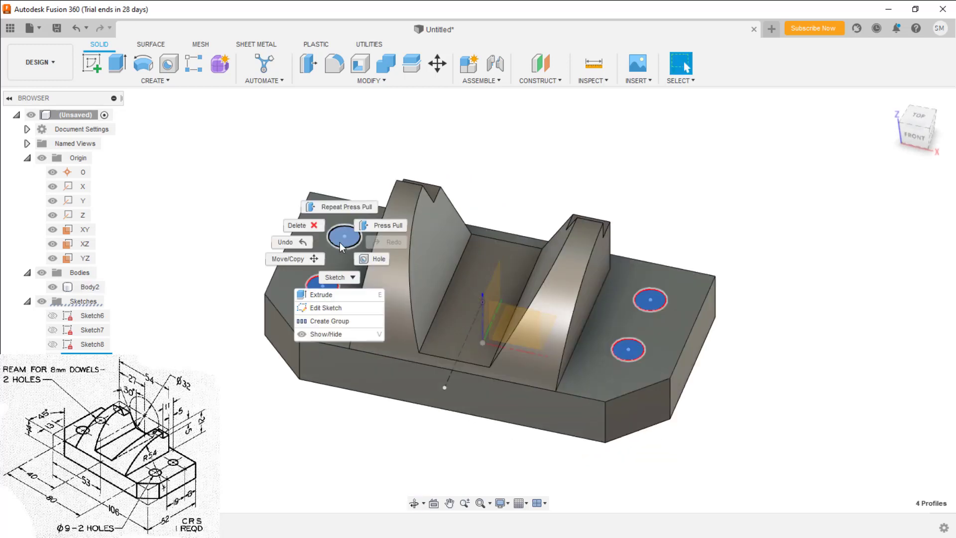
{"action": "left_click", "coordinate": [367, 224]}
{"action": "left_click_drag", "start_coordinate": [347, 227], "coordinate": [356, 404]}
{"action": "key", "text": "Return"}
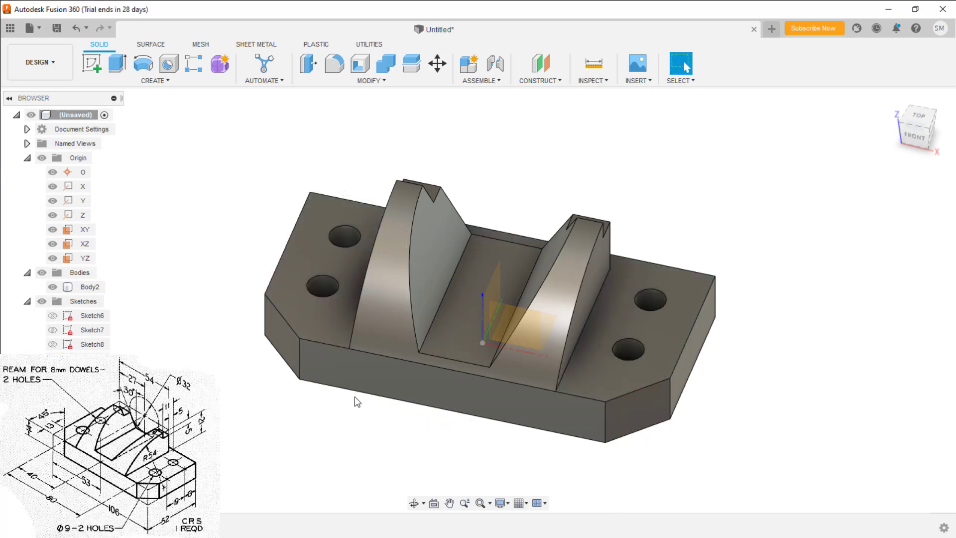
Step: Apply the Paint - Metal Flake (Red) appearance to the slot floor face between the two arc-topped walls
{"action": "left_click", "coordinate": [890, 100]}
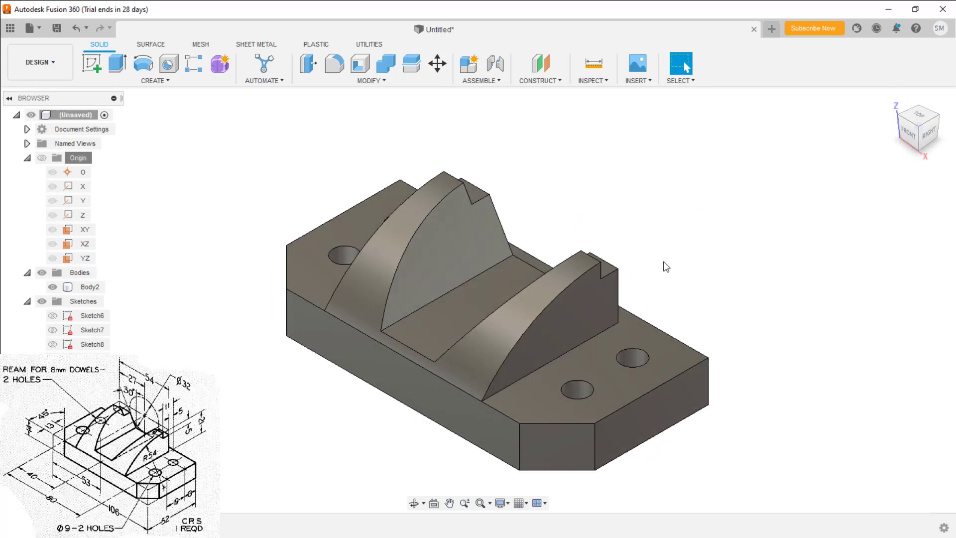
{"action": "middle_click_drag", "start_coordinate": [664, 267], "coordinate": [538, 259], "text": "shift"}
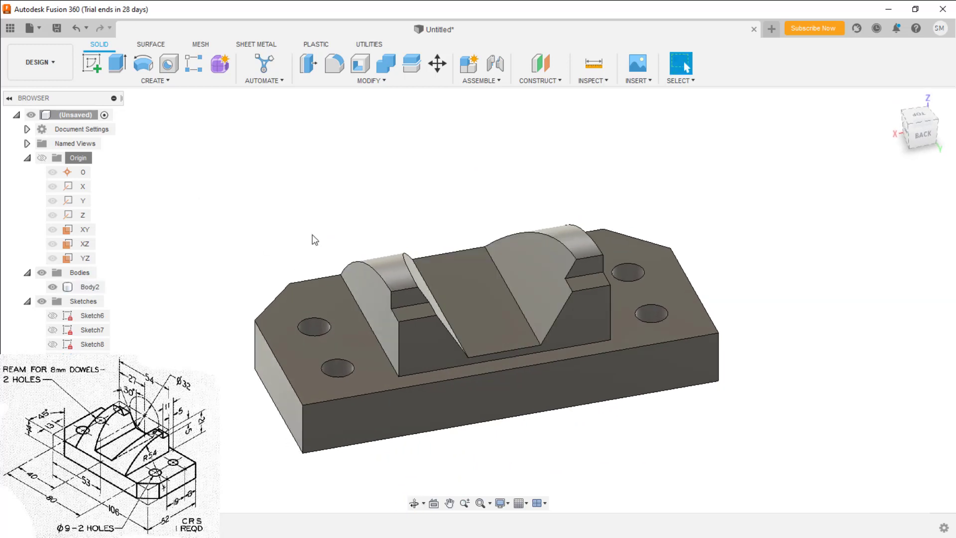
{"action": "left_click", "coordinate": [464, 305]}
{"action": "right_click", "coordinate": [464, 306]}
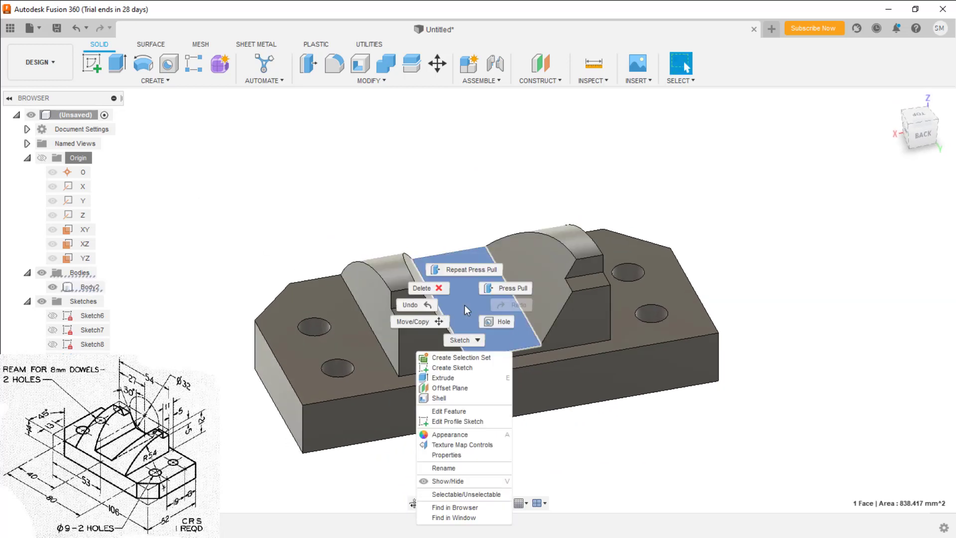
{"action": "left_click", "coordinate": [444, 440]}
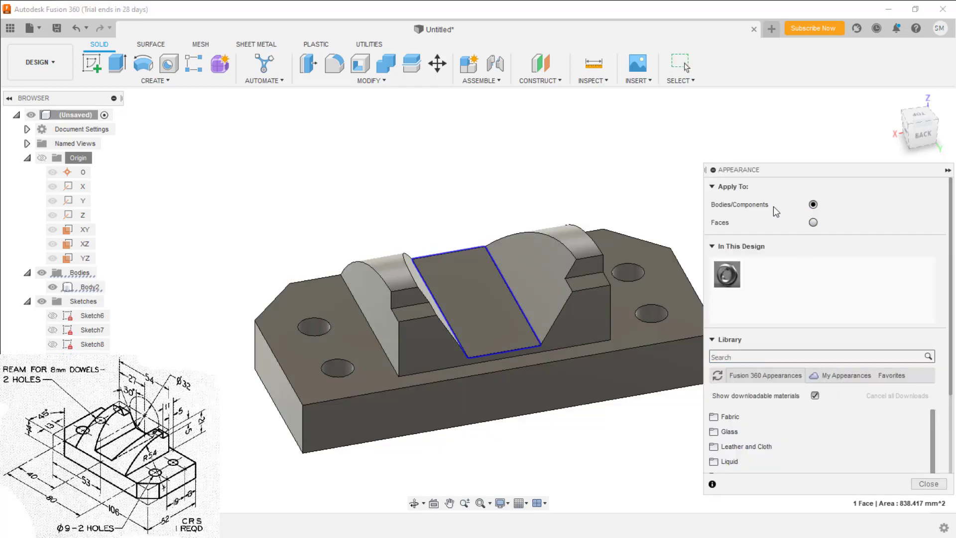
{"action": "scroll", "coordinate": [786, 356], "scroll_direction": "down", "scroll_amount": 3}
{"action": "mouse_move", "coordinate": [785, 356]}
{"action": "left_mouse_down"}
{"action": "mouse_move", "coordinate": [563, 372]}
{"action": "mouse_move", "coordinate": [499, 315]}
{"action": "left_mouse_up"}
{"action": "scroll", "coordinate": [799, 273], "scroll_direction": "up", "scroll_amount": 2}
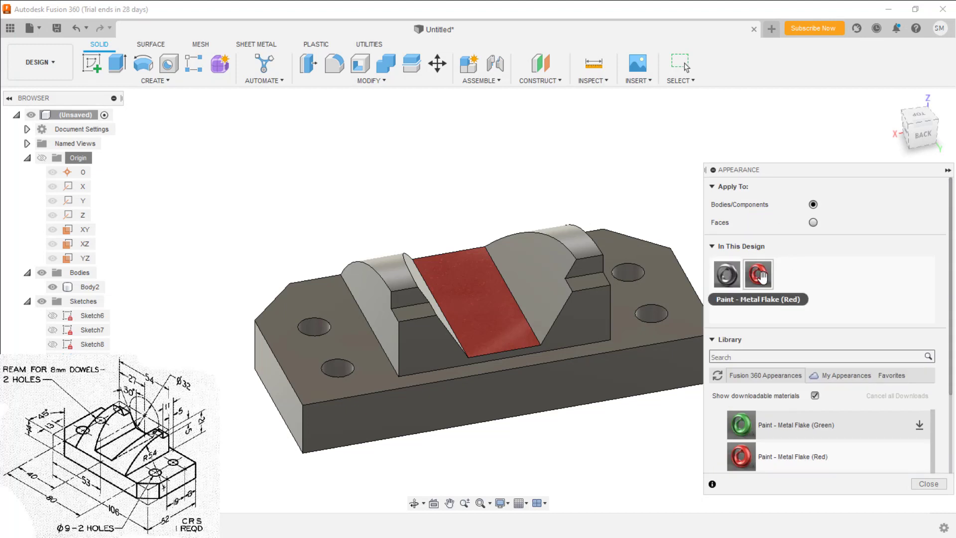
Step: Apply Paint - Metal Flake (Red) to the whole bracket body and remove the appearances applied to faces
{"action": "left_click_drag", "start_coordinate": [762, 277], "coordinate": [616, 335]}
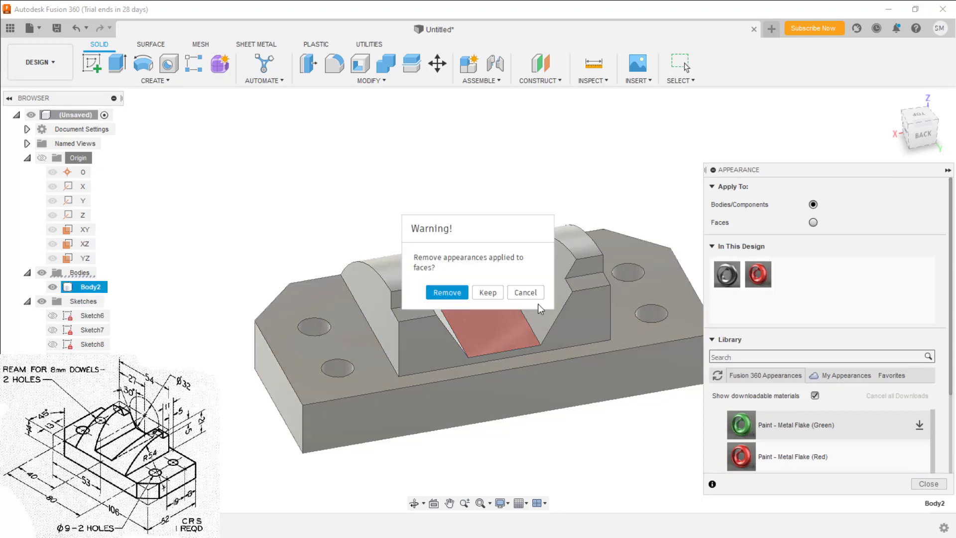
{"action": "left_click", "coordinate": [461, 293]}
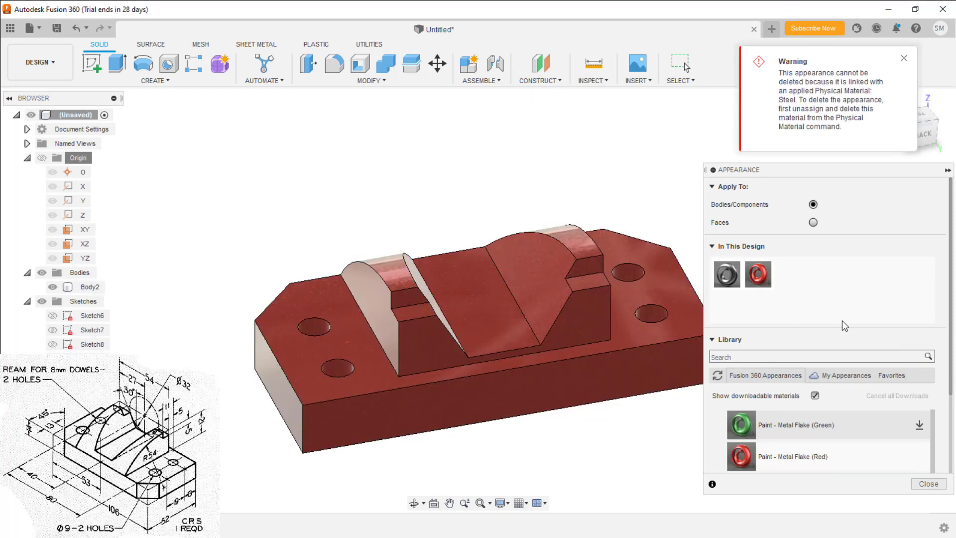
{"action": "left_click", "coordinate": [904, 60]}
Step: Apply Paint - Enamel Glossy (Red) to the whole bracket body and finish the appearance assignment
{"action": "scroll", "coordinate": [797, 398], "scroll_direction": "down", "scroll_amount": 5}
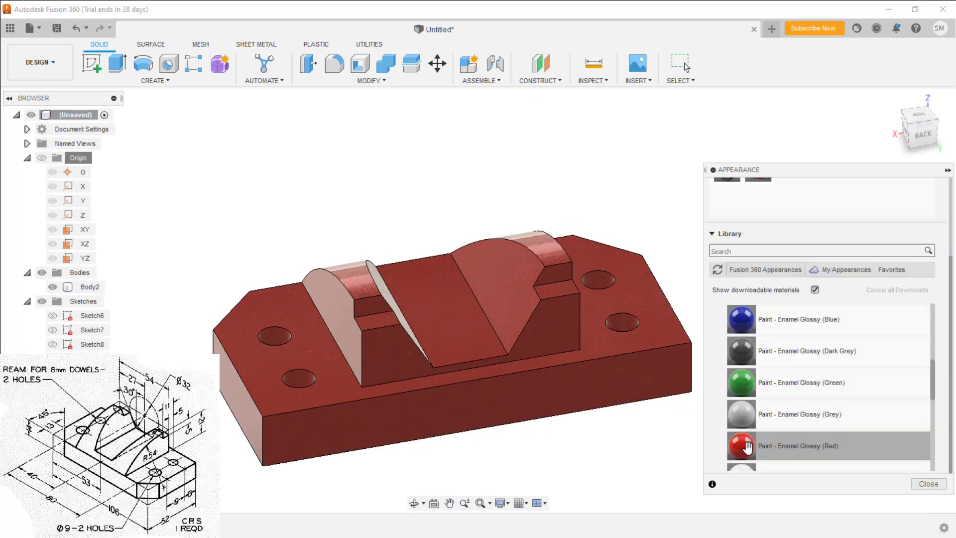
{"action": "left_click_drag", "start_coordinate": [745, 445], "coordinate": [490, 335]}
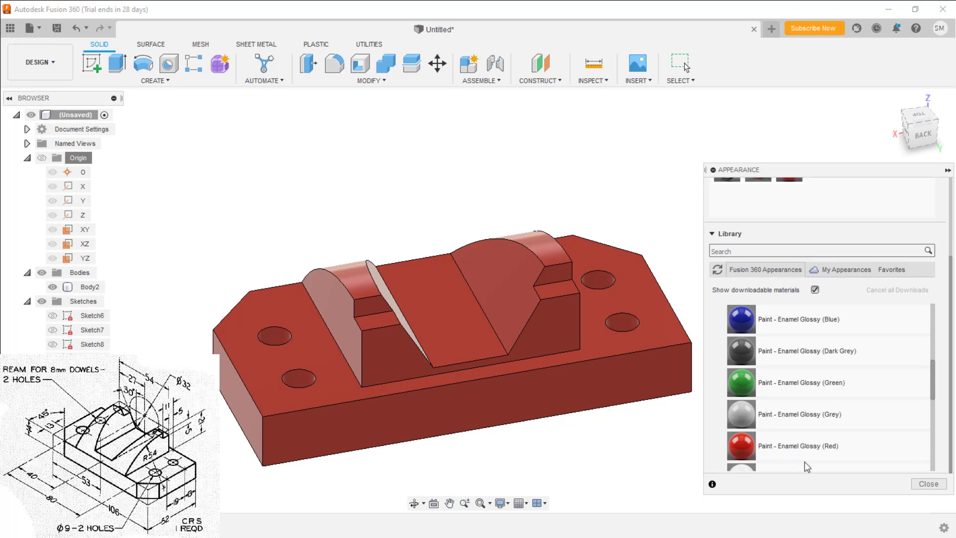
{"action": "left_click", "coordinate": [928, 483]}
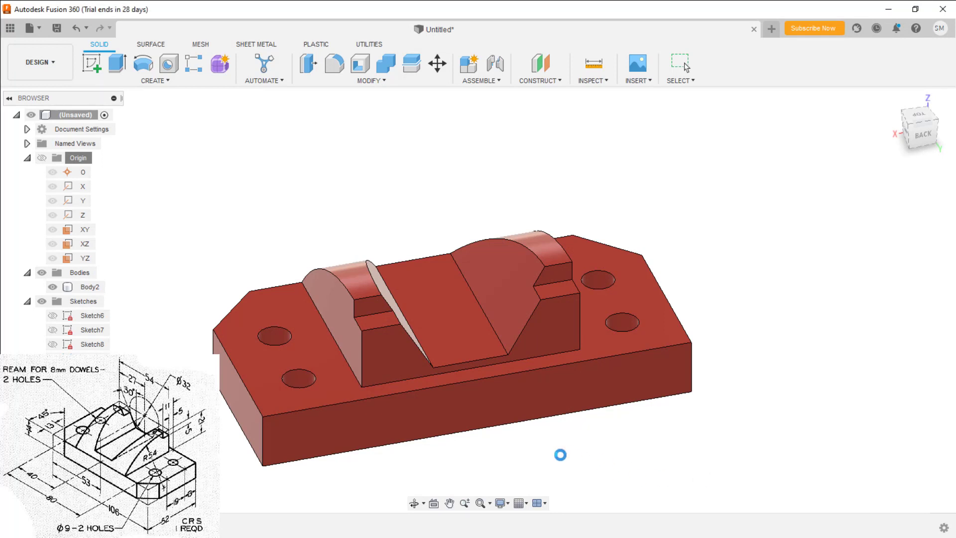
{"action": "middle_click_drag", "start_coordinate": [498, 448], "coordinate": [639, 414]}
{"action": "scroll", "coordinate": [544, 417], "scroll_direction": "up", "scroll_amount": 3}
{"action": "scroll", "coordinate": [544, 417], "scroll_direction": "down", "scroll_amount": 3}
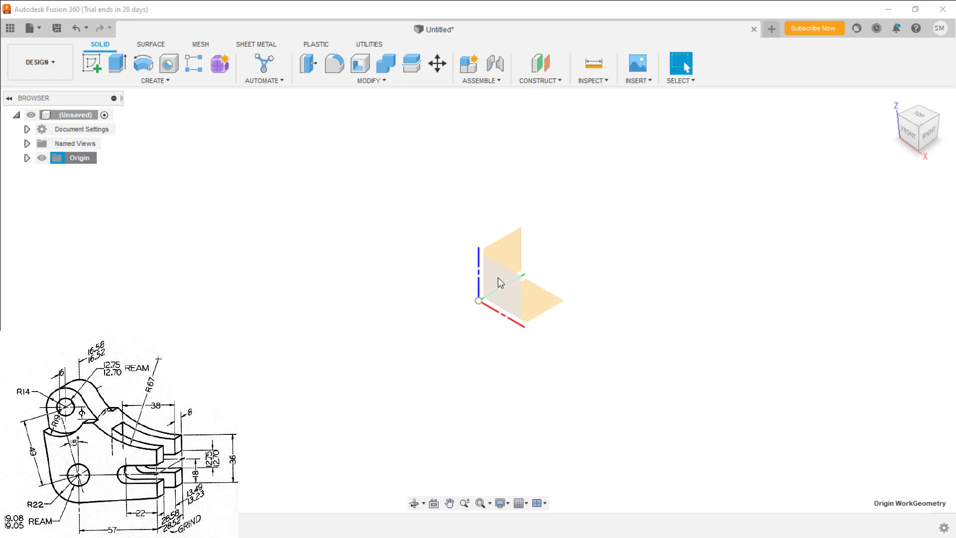
Step: Start a sketch on the XZ plane of the new design and draw a 44 mm diameter circle centred on the origin
{"action": "right_click", "coordinate": [499, 283]}
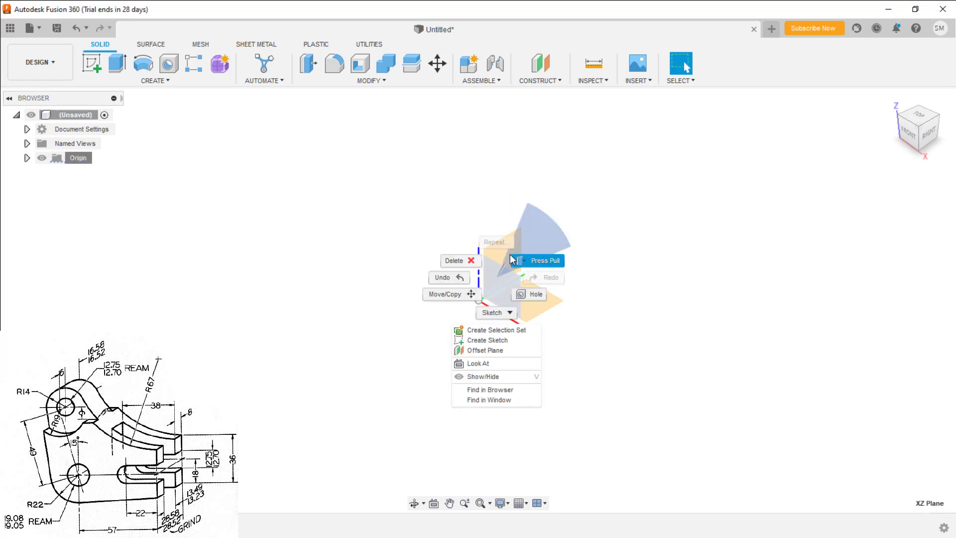
{"action": "left_click", "coordinate": [493, 333]}
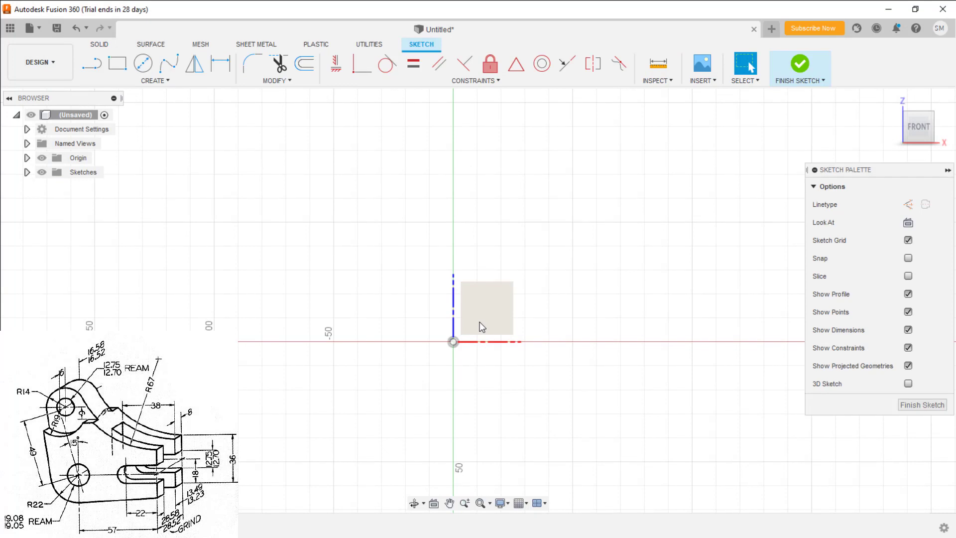
{"action": "key", "text": "c"}
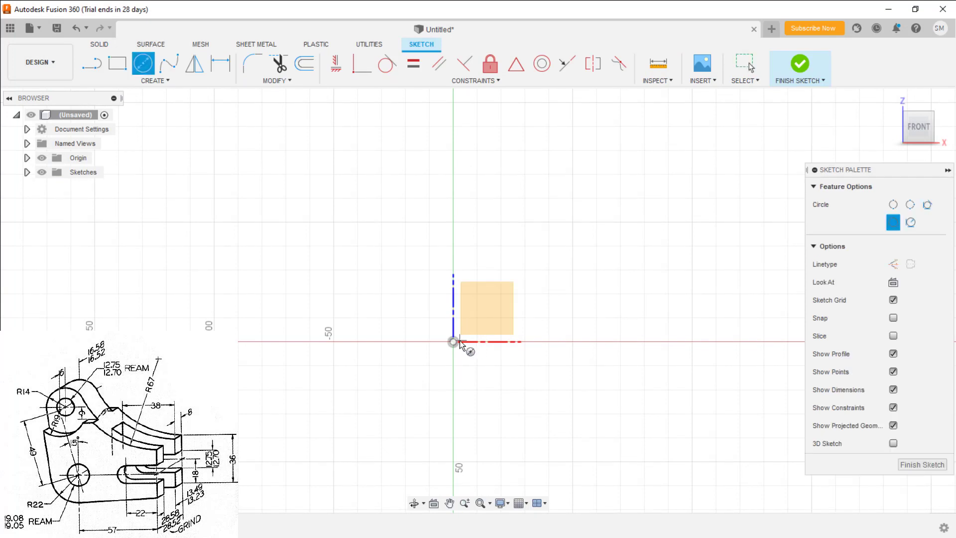
{"action": "left_click", "coordinate": [453, 342]}
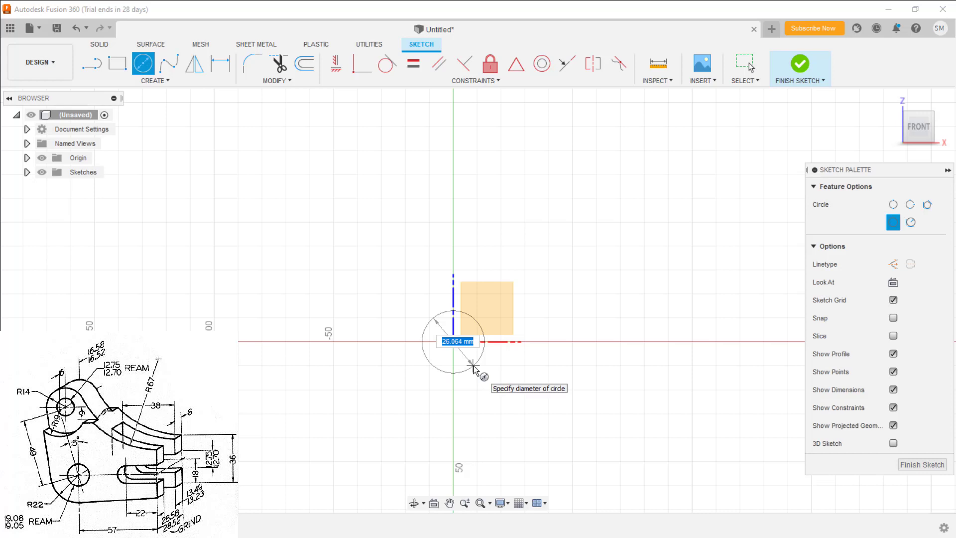
{"action": "type", "text": "44"}
{"action": "key", "text": "Return"}
{"action": "key", "text": "Escape"}
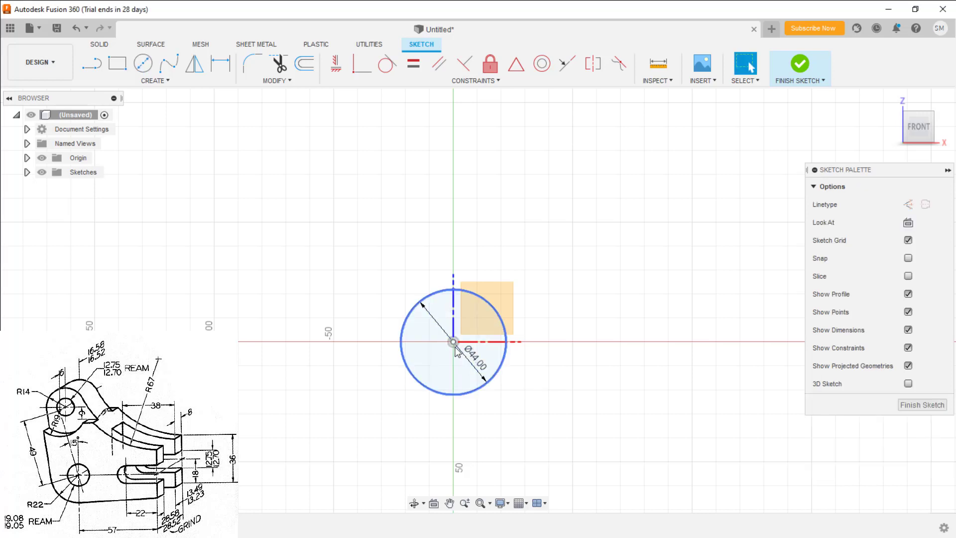
Step: Draw a 19.05 mm diameter circle at the origin, concentric with the 44 mm circle
{"action": "left_click", "coordinate": [453, 342]}
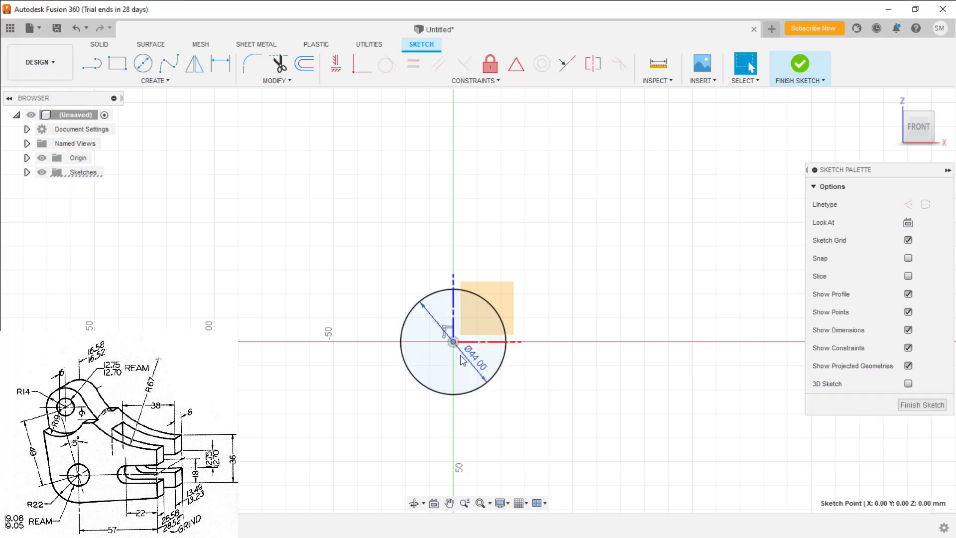
{"action": "key", "text": "c"}
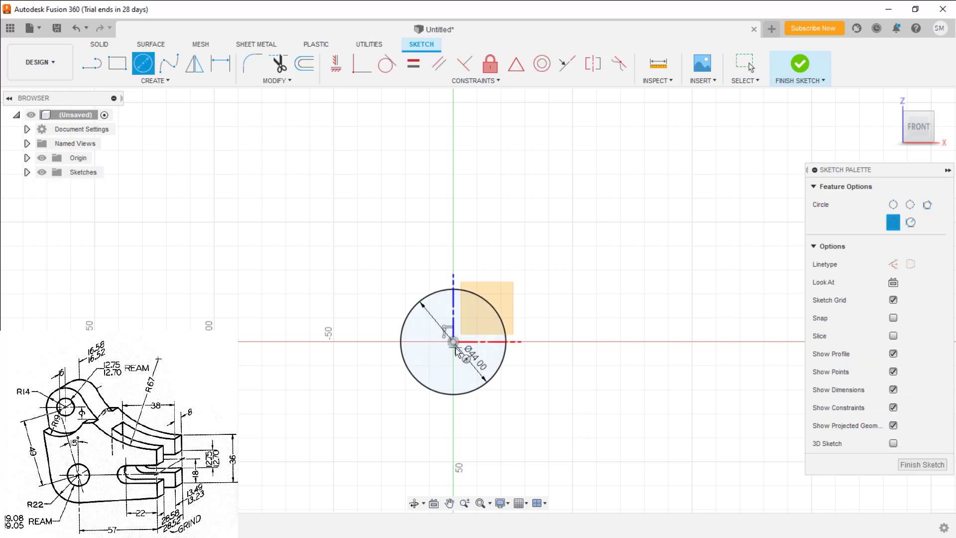
{"action": "left_click", "coordinate": [453, 341]}
{"action": "type", "text": "19.05"}
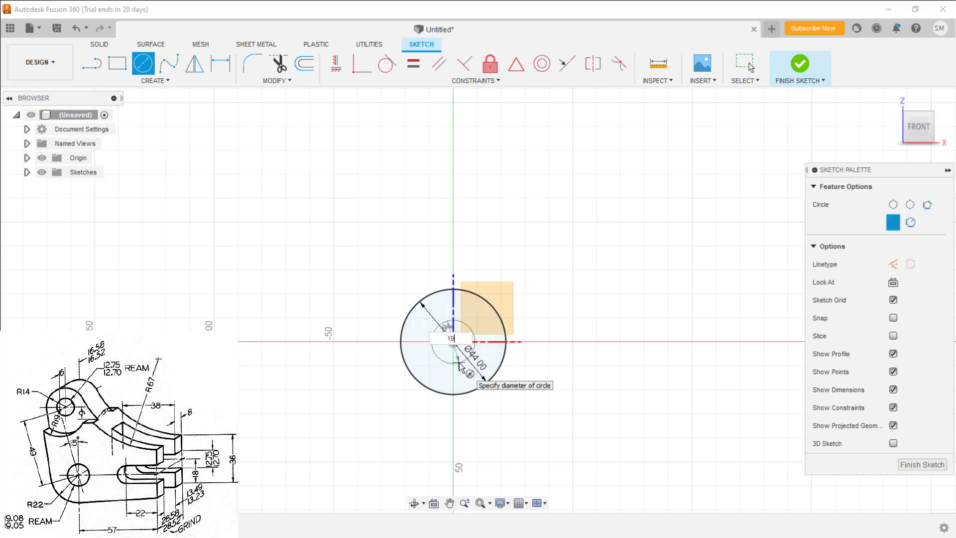
{"action": "key", "text": "Return"}
{"action": "key", "text": "Escape"}
Step: Draw a separate 12.7 mm diameter circle centred on the horizontal axis, to the right of the 44 mm circle
{"action": "key", "text": "c"}
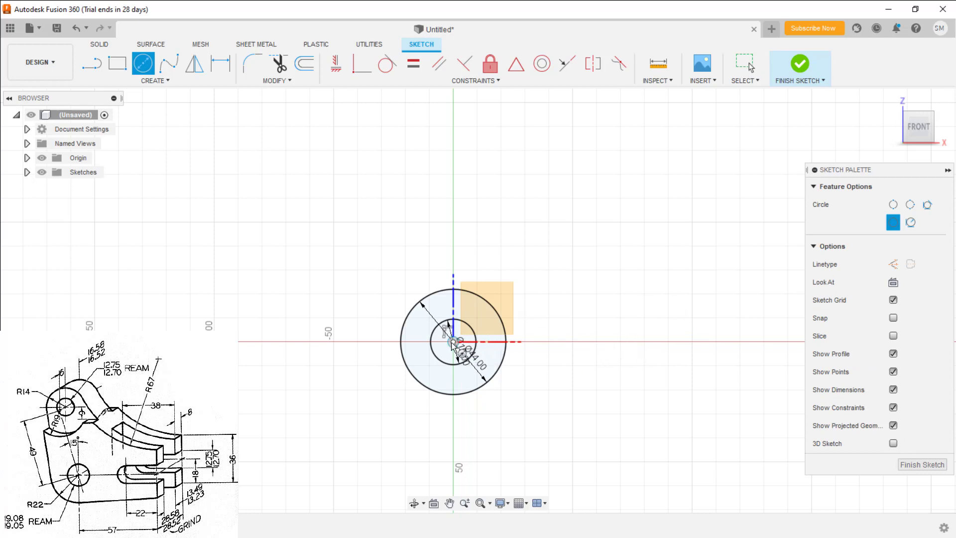
{"action": "left_click", "coordinate": [613, 342]}
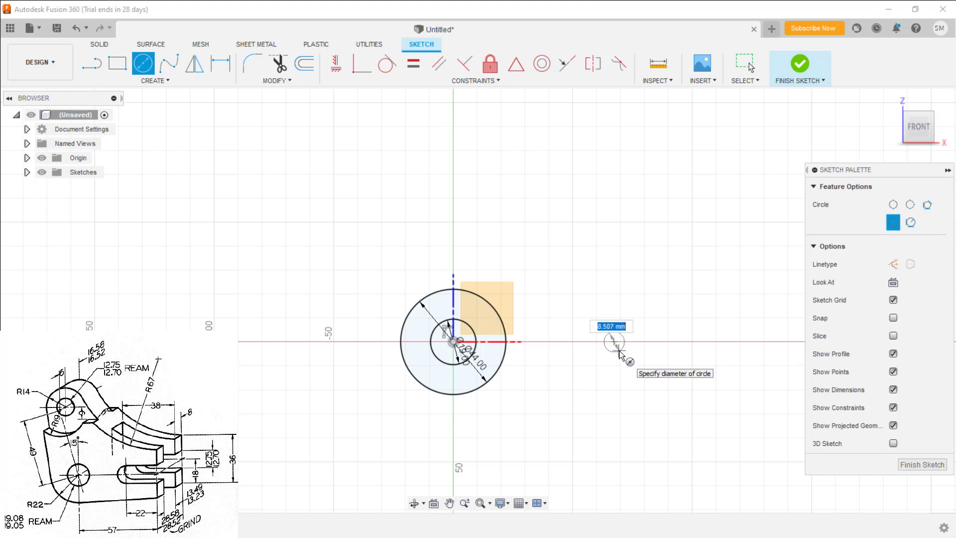
{"action": "type", "text": "7"}
{"action": "key", "text": "Tab"}
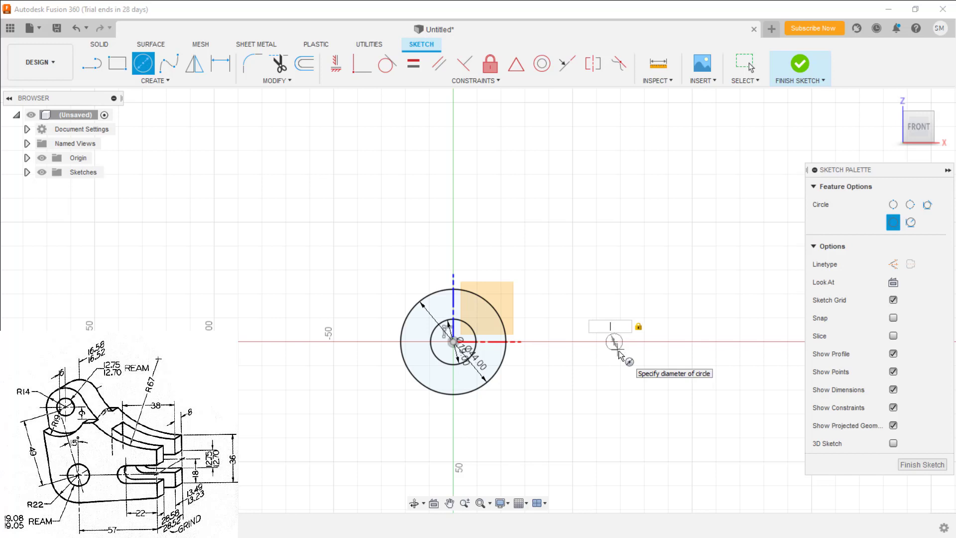
{"action": "type", "text": "12.7"}
{"action": "left_click", "coordinate": [542, 314]}
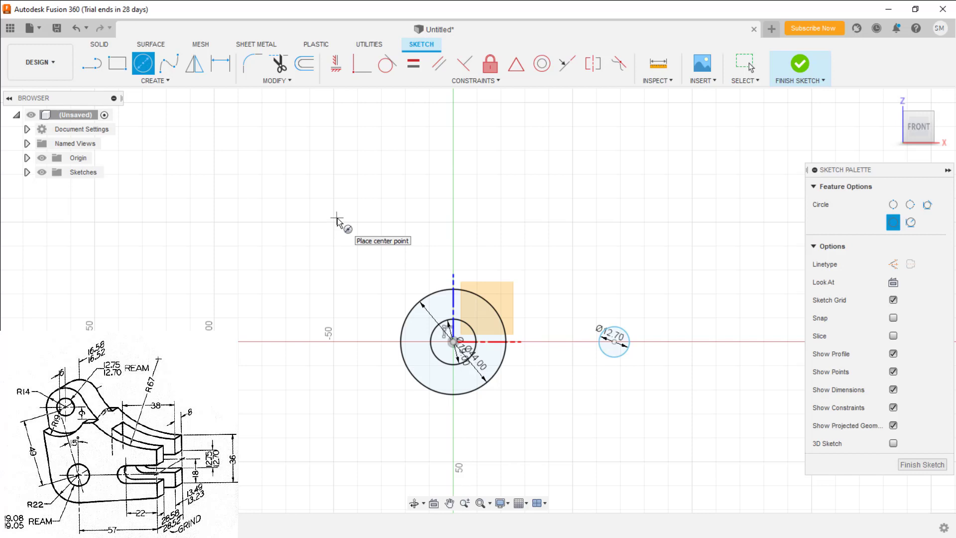
Step: Draw concentric 28 mm and 12.7 mm diameter circles up and to the left of the origin circles
{"action": "left_click", "coordinate": [368, 171]}
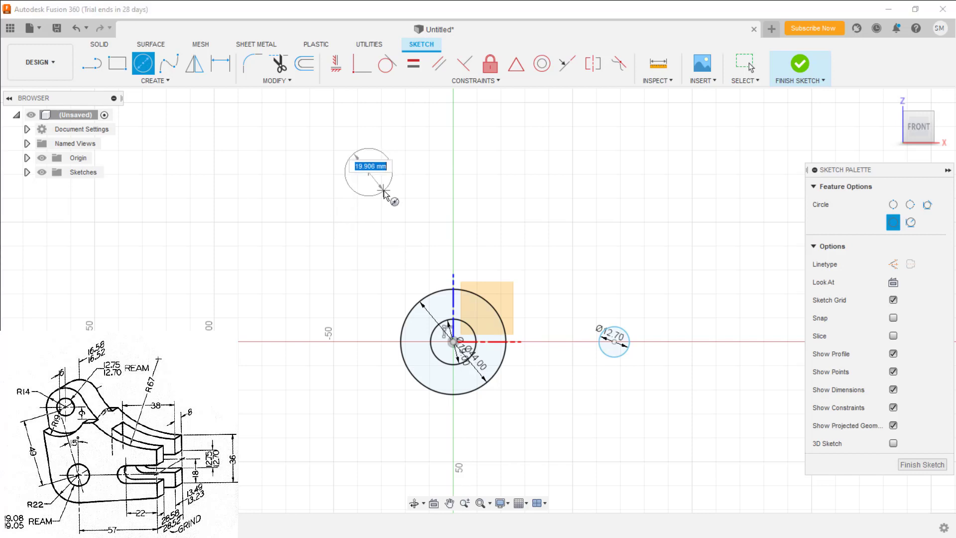
{"action": "type", "text": "28"}
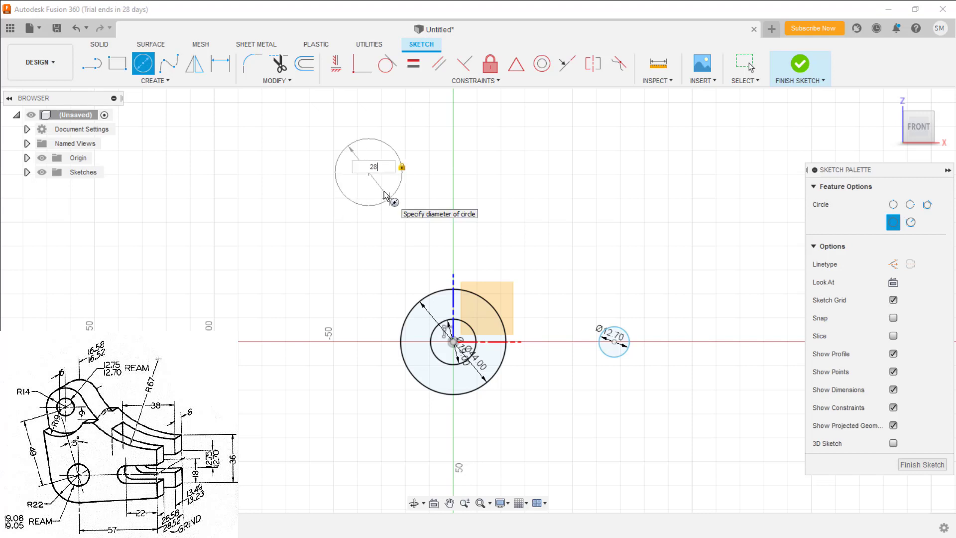
{"action": "key", "text": "Return"}
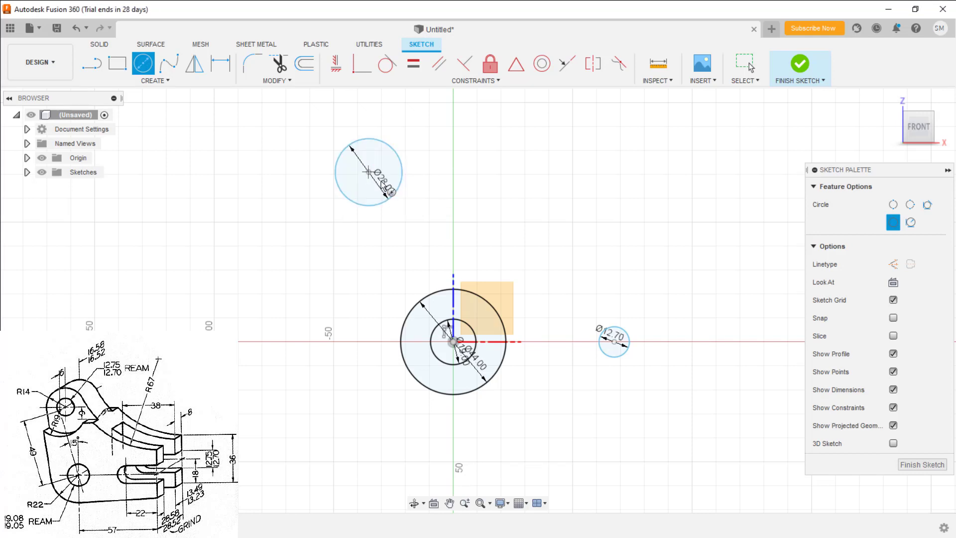
{"action": "left_click", "coordinate": [369, 172]}
{"action": "type", "text": "12.7"}
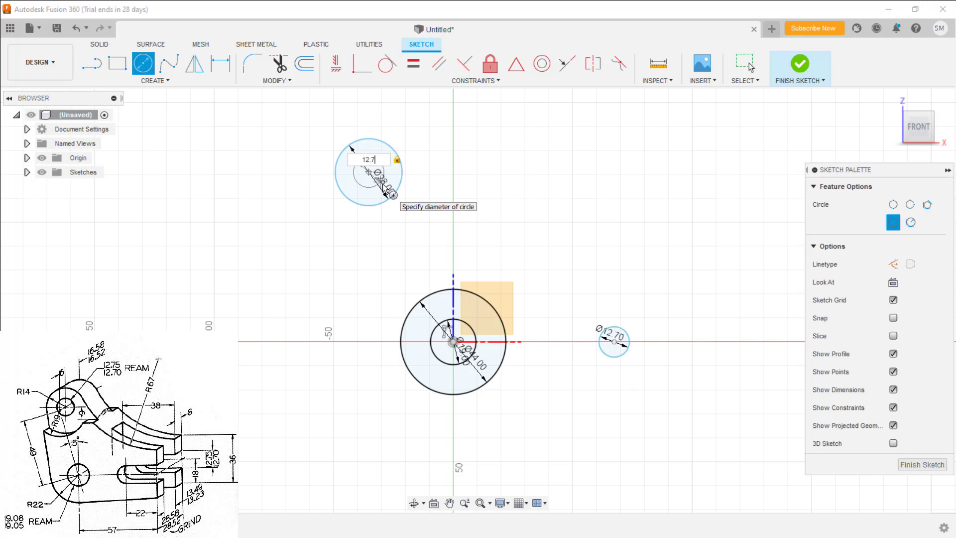
{"action": "key", "text": "Return"}
{"action": "key", "text": "Escape"}
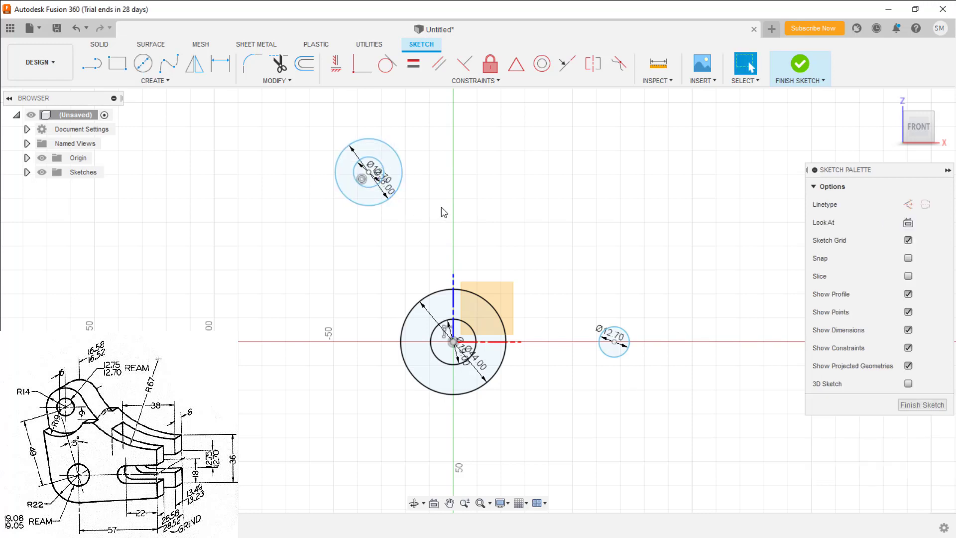
Step: Draw a circle with a diameter of 67*2 mm above and right of the origin, and move it higher, clear of the 44 mm circle
{"action": "key", "text": "c"}
{"action": "left_click", "coordinate": [578, 161]}
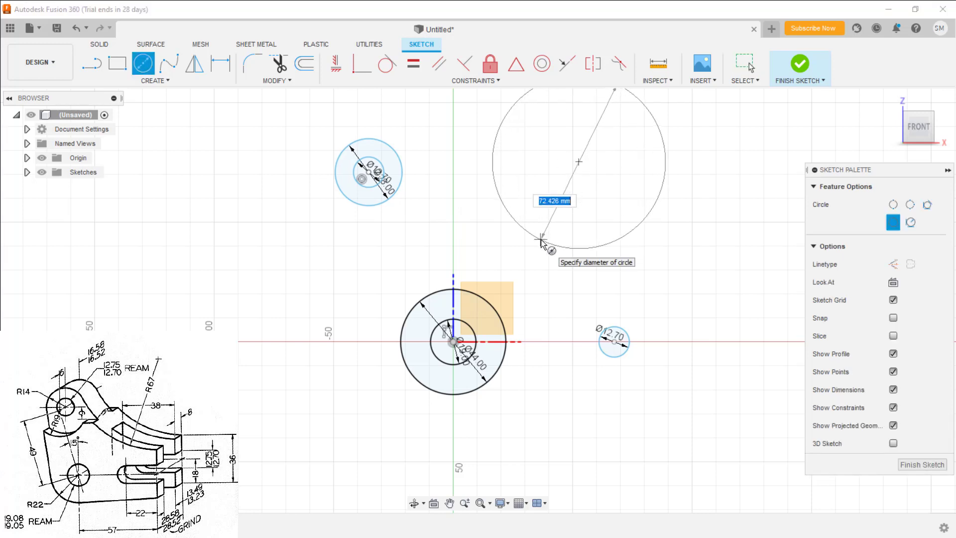
{"action": "type", "text": "67*2"}
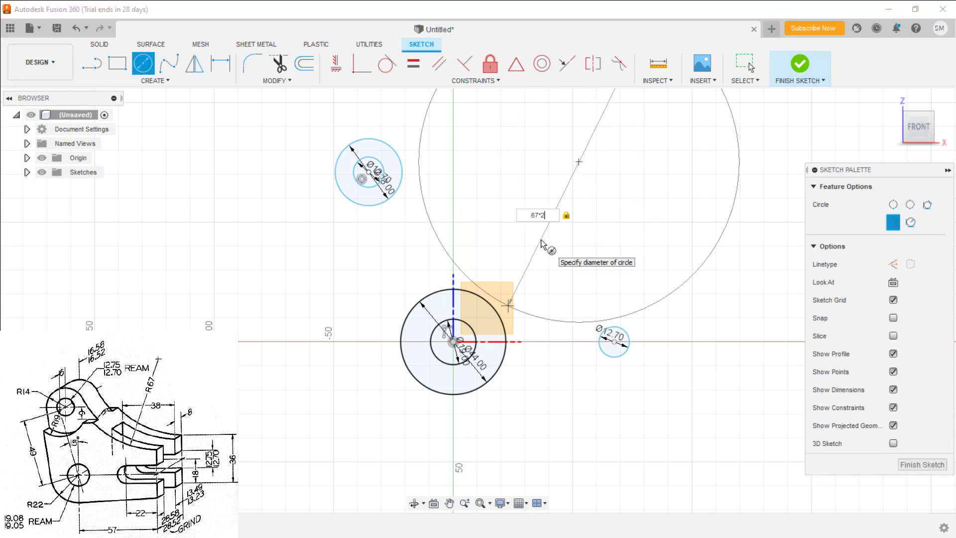
{"action": "key", "text": "Return"}
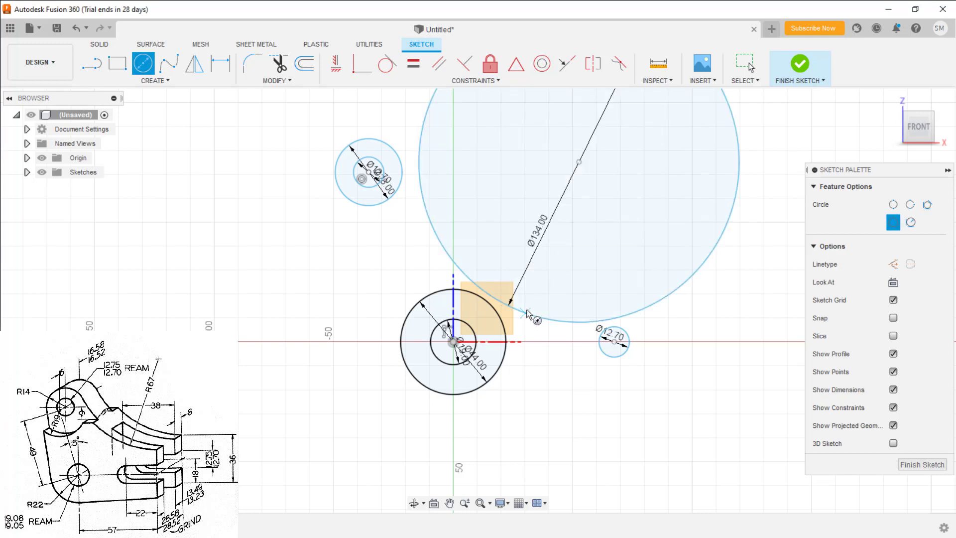
{"action": "key", "text": "Escape"}
{"action": "left_click_drag", "start_coordinate": [535, 319], "coordinate": [573, 249]}
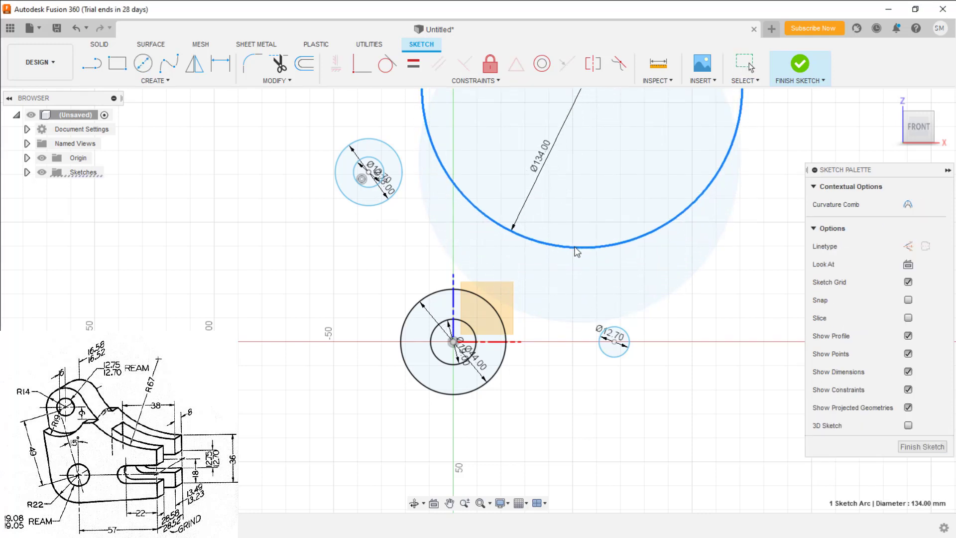
{"action": "left_click", "coordinate": [354, 272]}
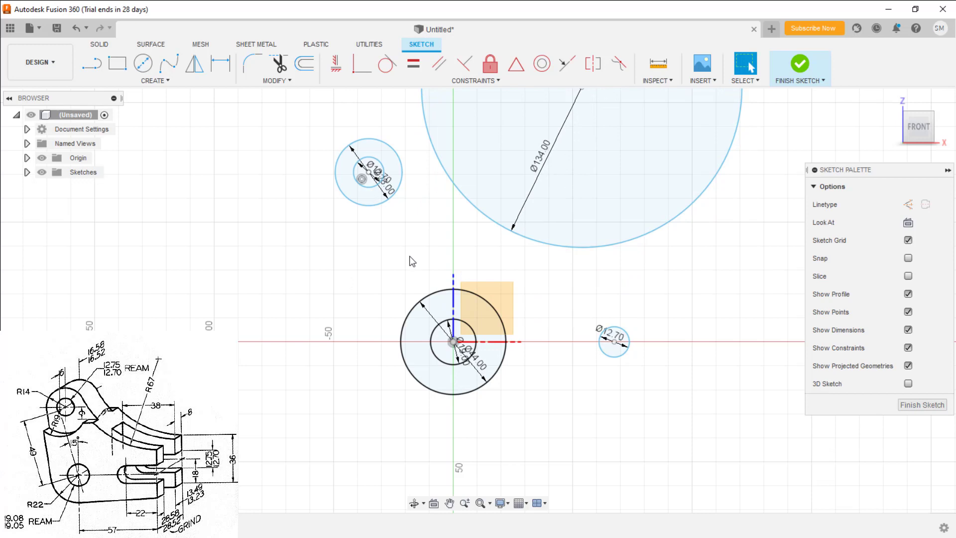
Step: Draw a line from the origin to the centre of the 28 mm circle and convert it to construction geometry
{"action": "key", "text": "l"}
{"action": "left_click", "coordinate": [452, 341]}
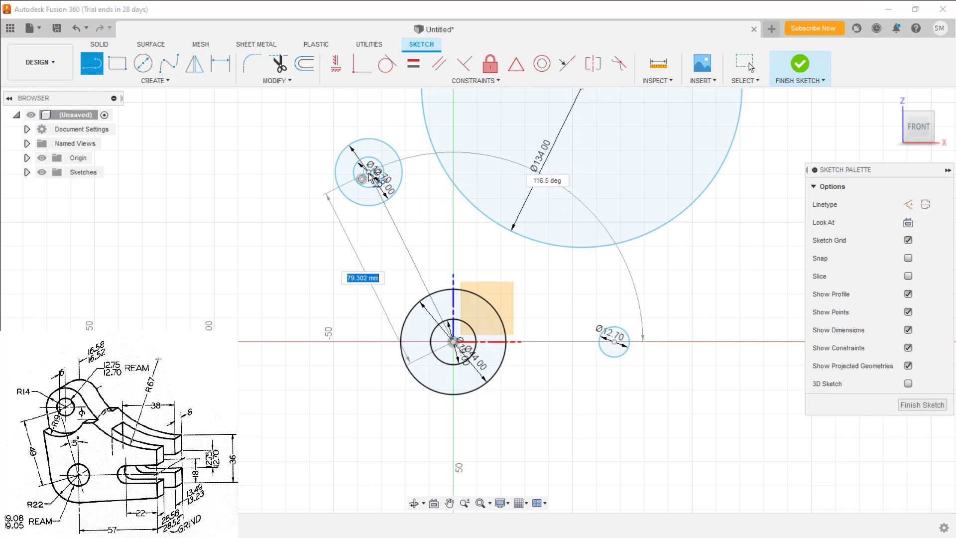
{"action": "left_click", "coordinate": [368, 172]}
{"action": "key", "text": "Escape"}
{"action": "left_click", "coordinate": [394, 224]}
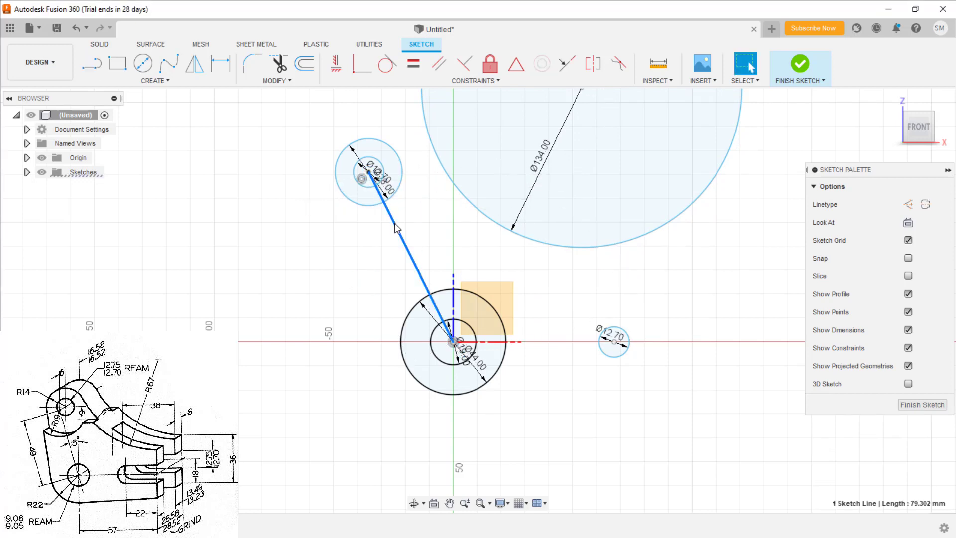
{"action": "right_click", "coordinate": [396, 228]}
{"action": "left_click", "coordinate": [399, 308]}
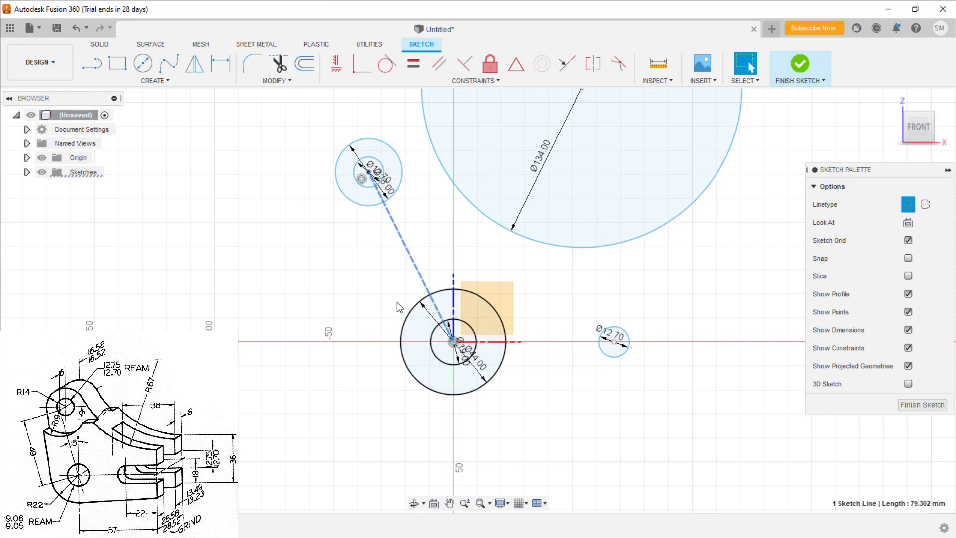
{"action": "key", "text": "d"}
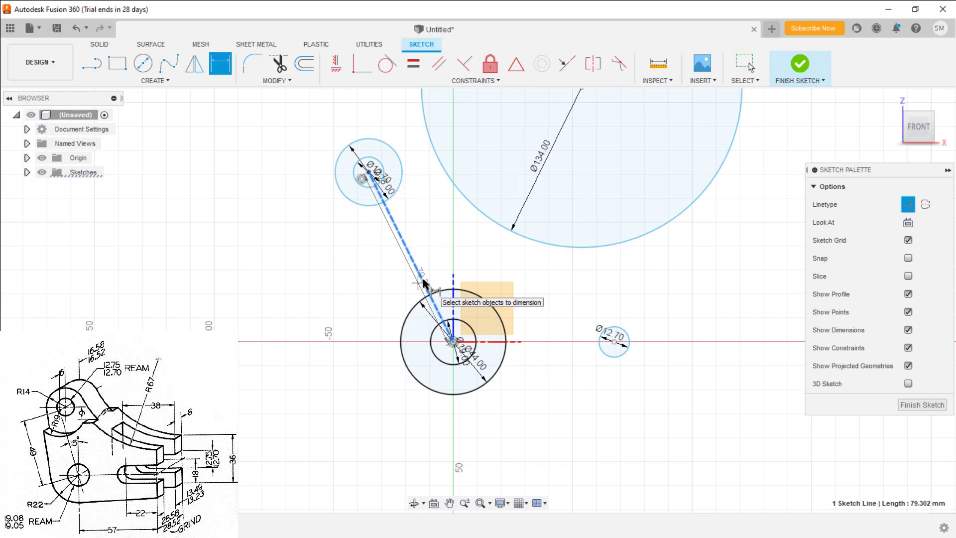
{"action": "left_click", "coordinate": [428, 293]}
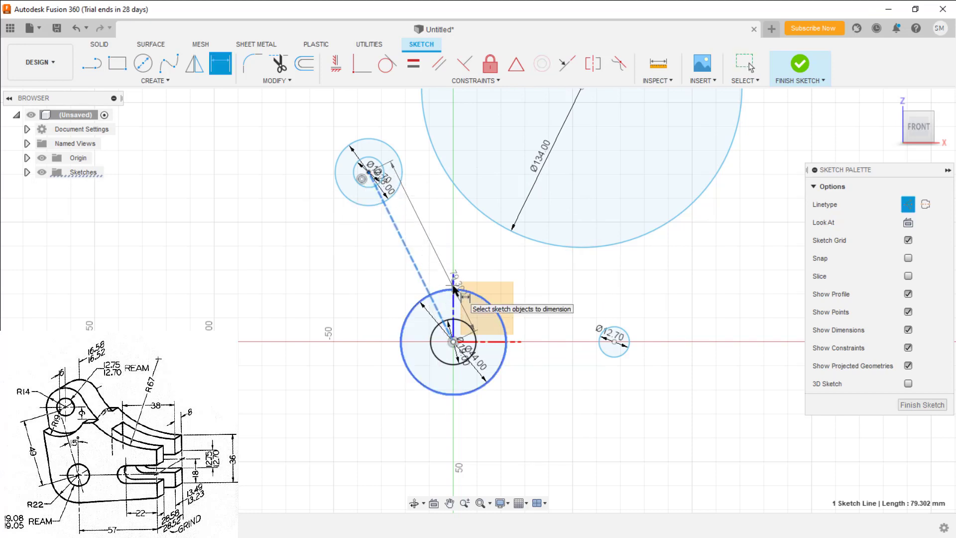
{"action": "left_click", "coordinate": [454, 289]}
{"action": "key", "text": "Escape"}
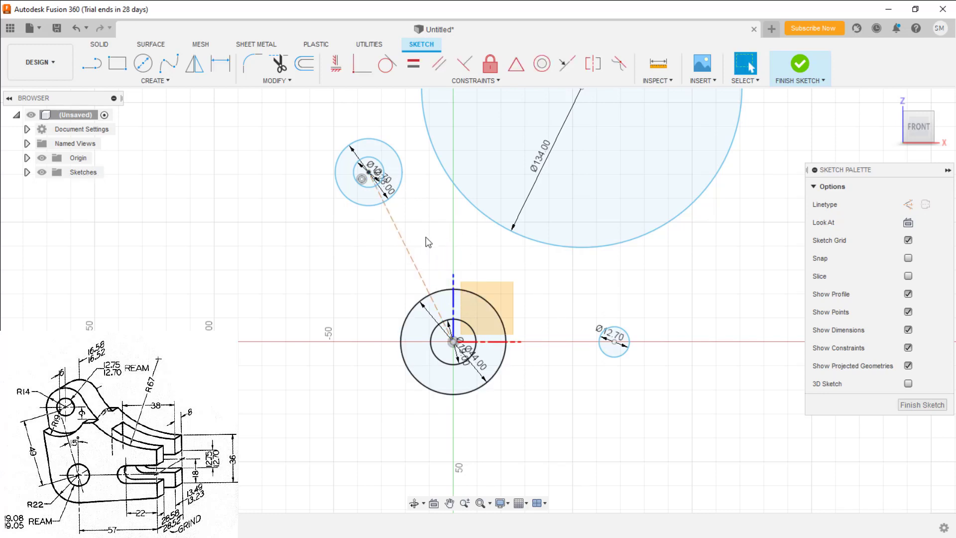
Step: Dimension the angle between the vertical Z axis and the construction line as 15 degrees
{"action": "left_click", "coordinate": [453, 286]}
{"action": "left_click", "coordinate": [423, 280]}
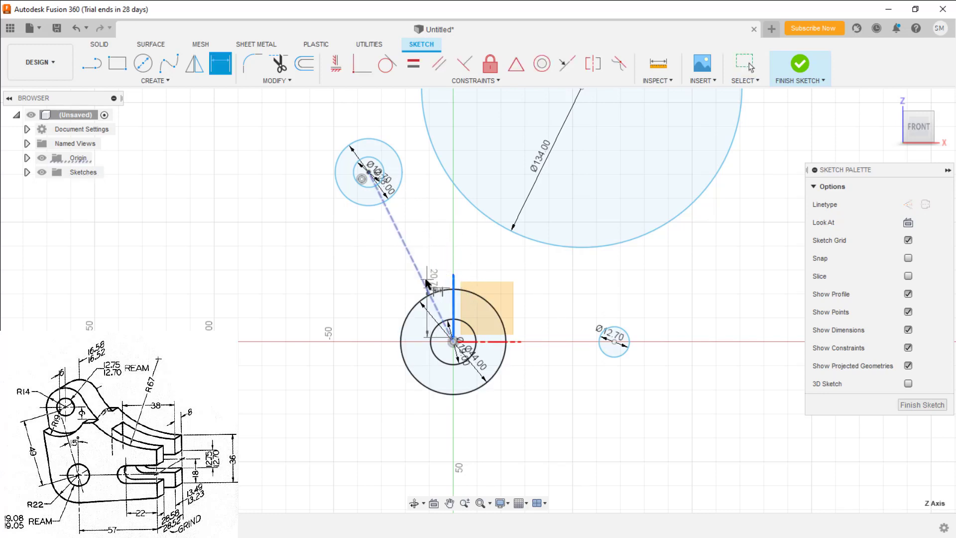
{"action": "left_click", "coordinate": [426, 245]}
{"action": "type", "text": "15"}
{"action": "key", "text": "Return"}
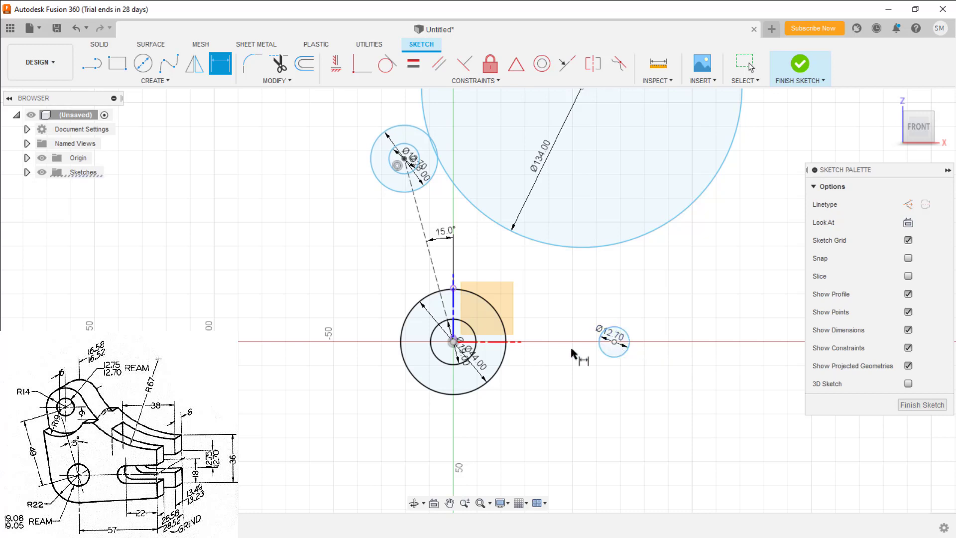
Step: Set the horizontal distance between the origin and the centre of the separate 12.7 mm circle to 57-22 mm
{"action": "left_click", "coordinate": [614, 342]}
{"action": "left_click", "coordinate": [453, 341]}
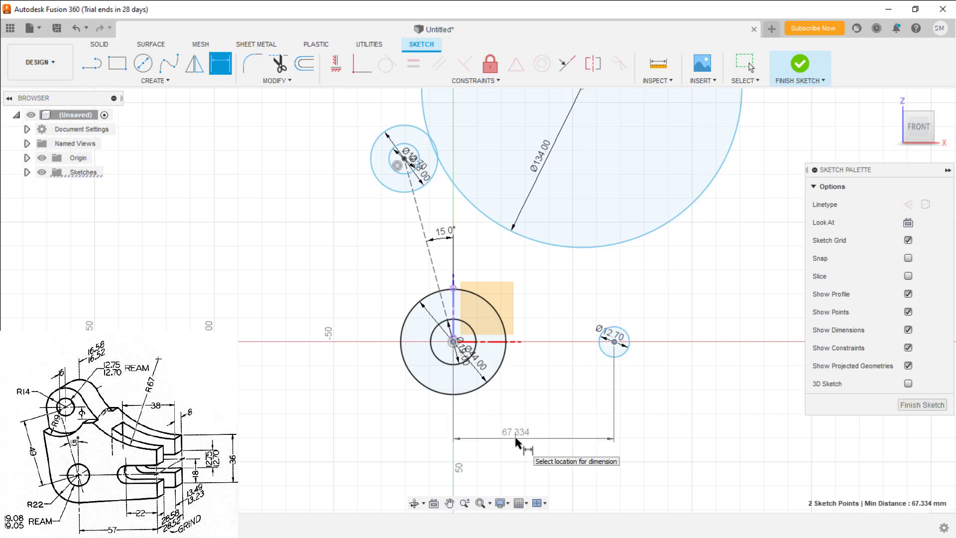
{"action": "left_click", "coordinate": [516, 451]}
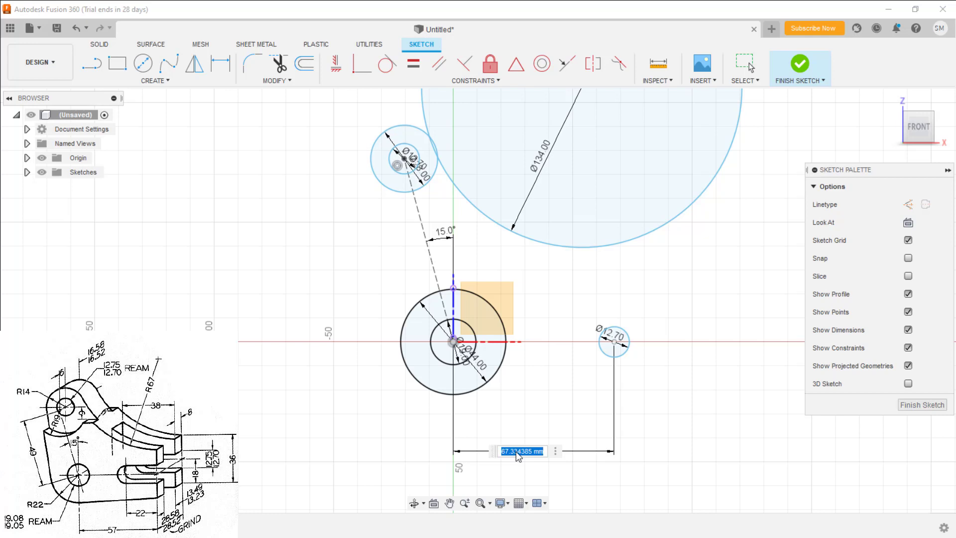
{"action": "type", "text": "57-22"}
{"action": "key", "text": "Return"}
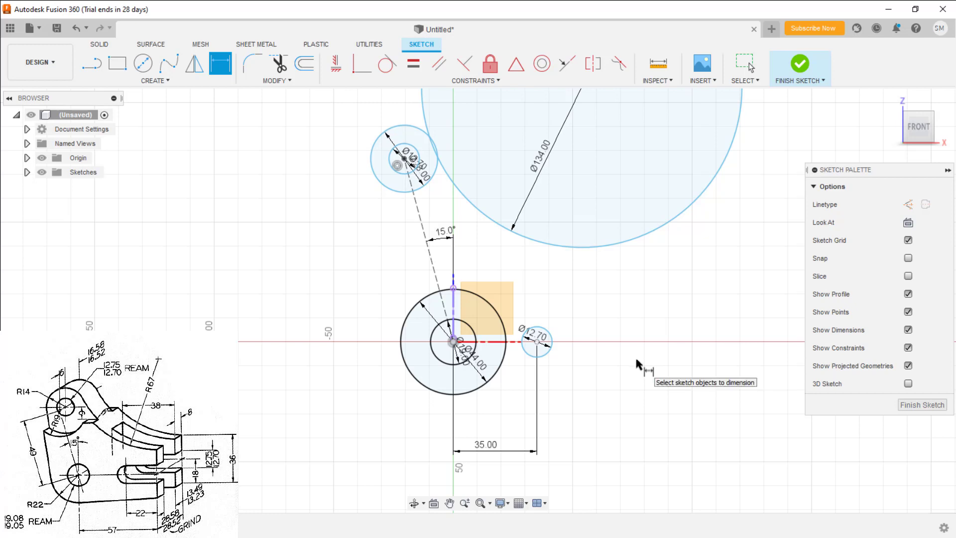
Step: Draw an outer line from the left side of the 28 mm circle down to the left side of the 44 mm circle, tangent to the latter
{"action": "key", "text": "l"}
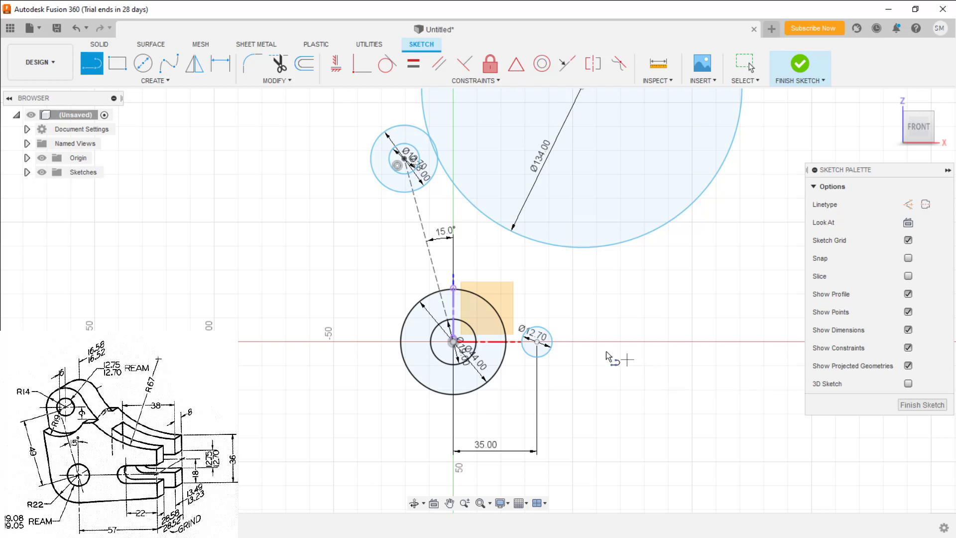
{"action": "left_click", "coordinate": [370, 150]}
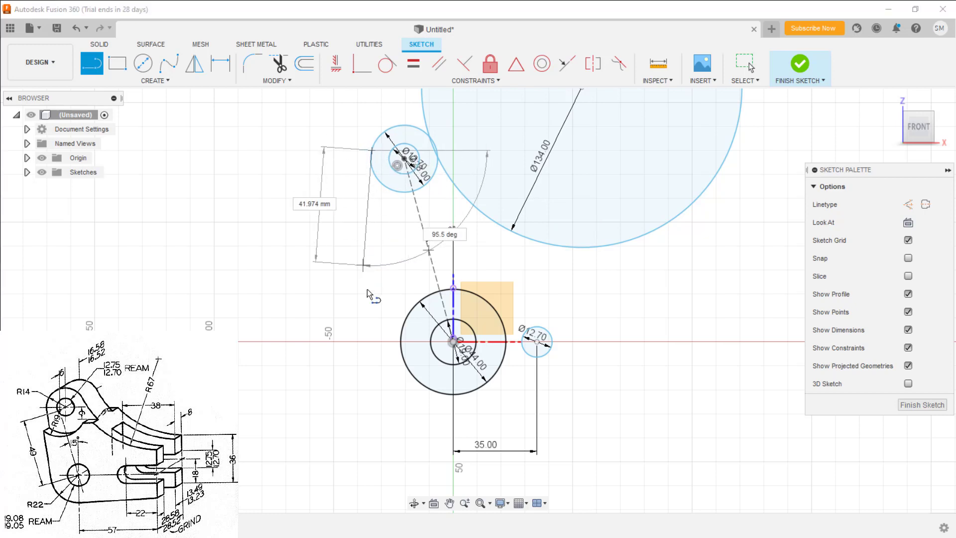
{"action": "left_click", "coordinate": [400, 345]}
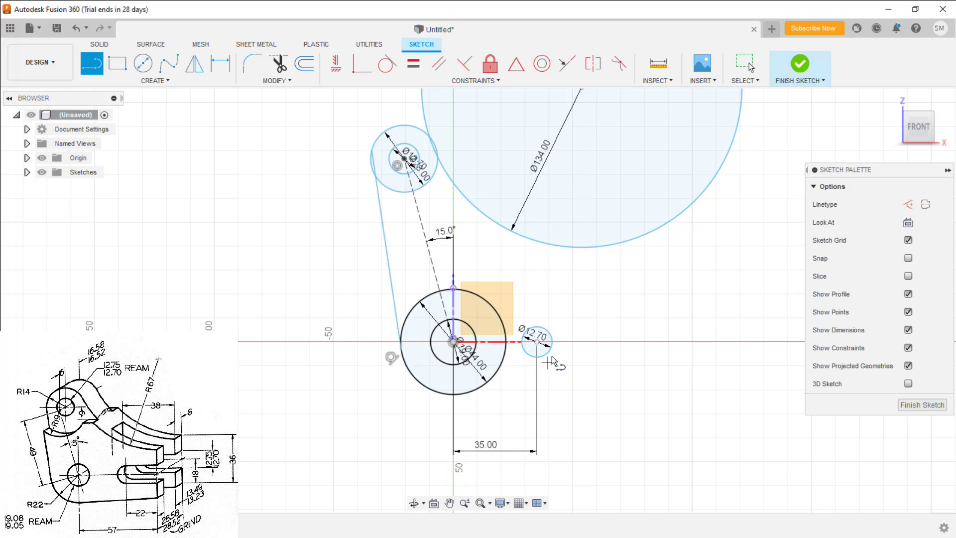
{"action": "key", "text": "Escape"}
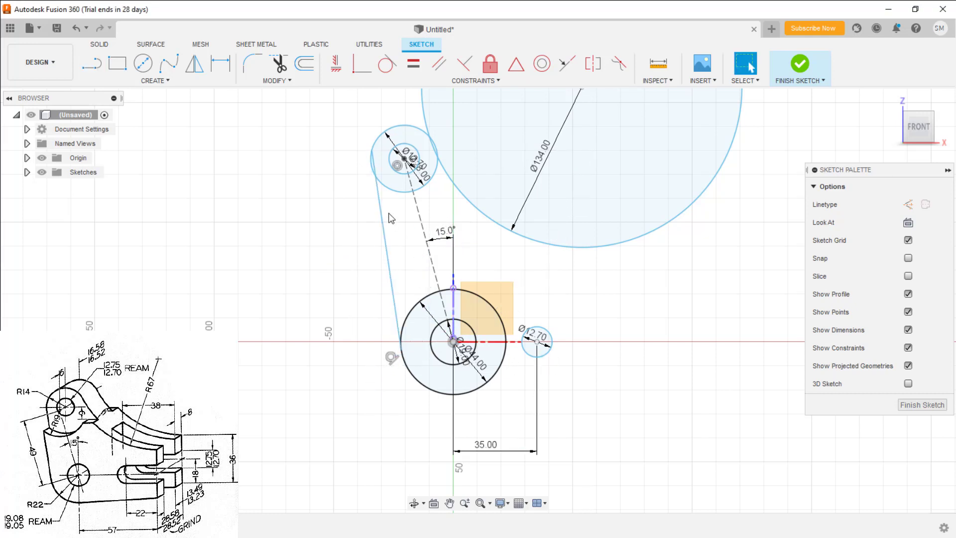
Step: Apply a tangent constraint between the outer left line and the 28 mm circle
{"action": "left_click", "coordinate": [388, 200]}
{"action": "left_click", "coordinate": [390, 190], "text": "shift"}
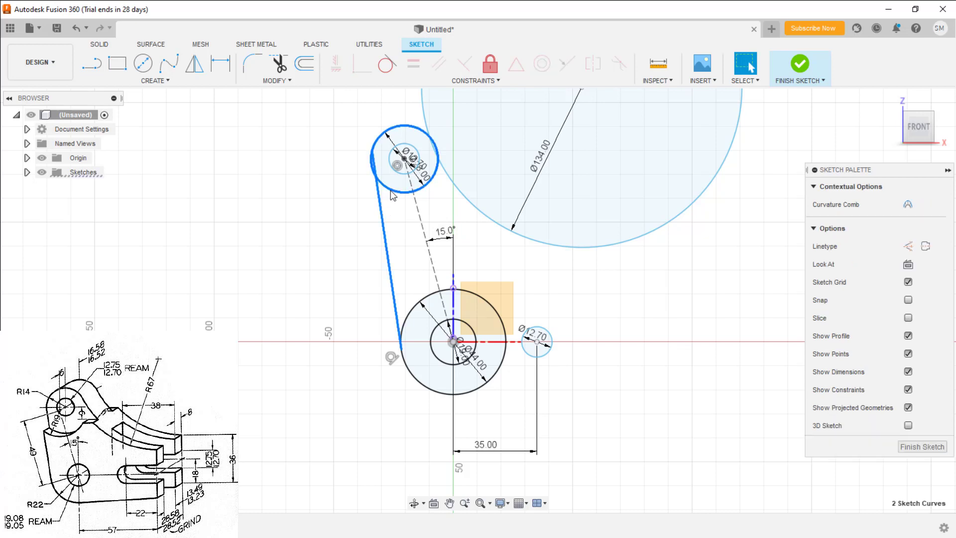
{"action": "left_click", "coordinate": [386, 64]}
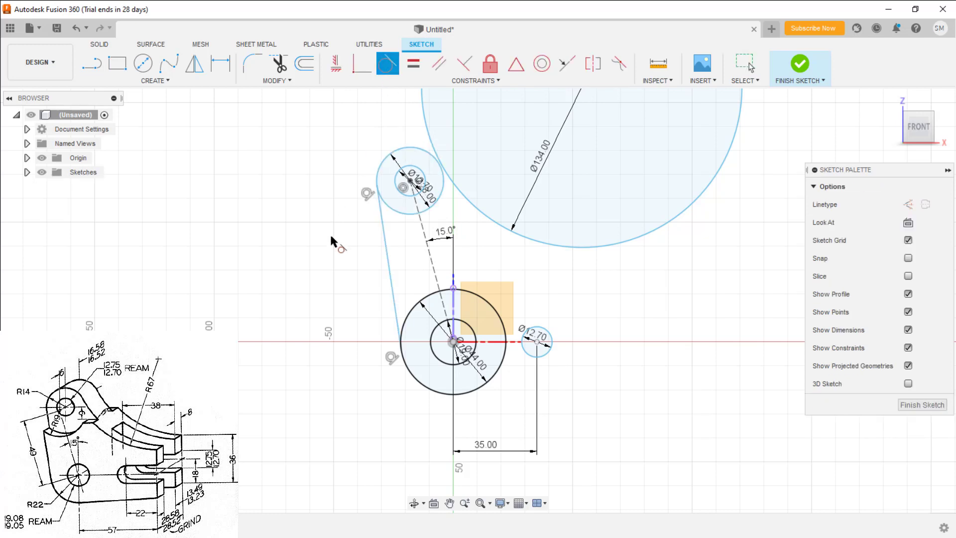
{"action": "key", "text": "Escape"}
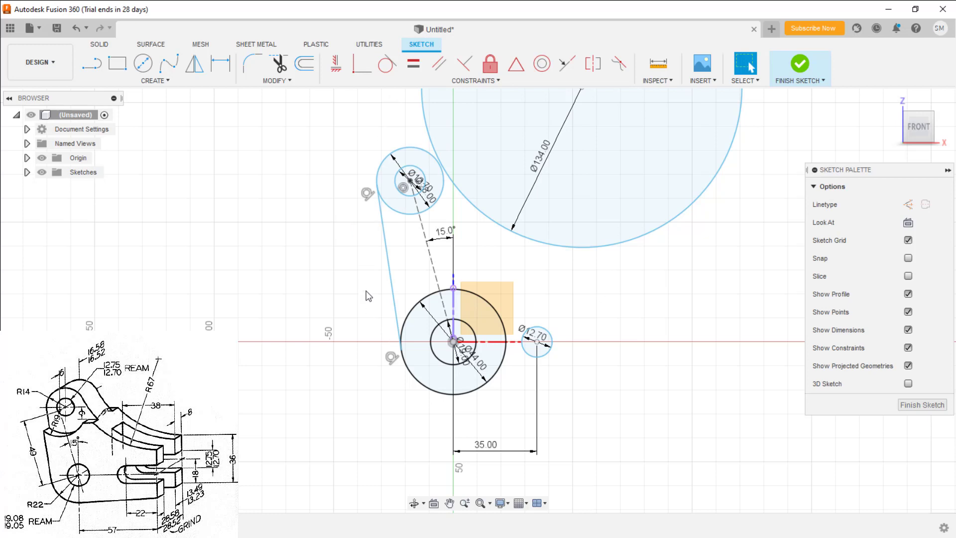
Step: Dimension the construction line between the two circle centres to 49 mm
{"action": "key", "text": "d"}
{"action": "left_click", "coordinate": [436, 279]}
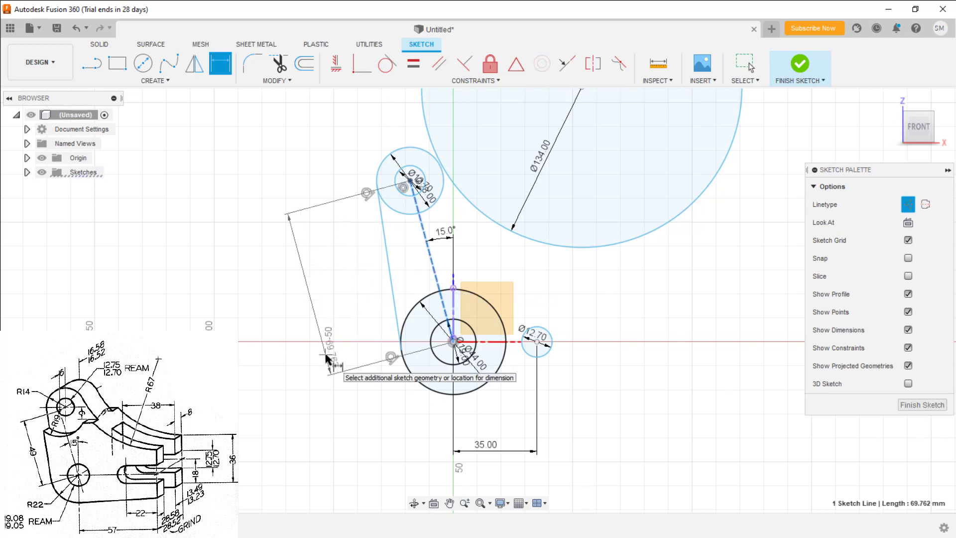
{"action": "left_click", "coordinate": [326, 358]}
{"action": "type", "text": "7"}
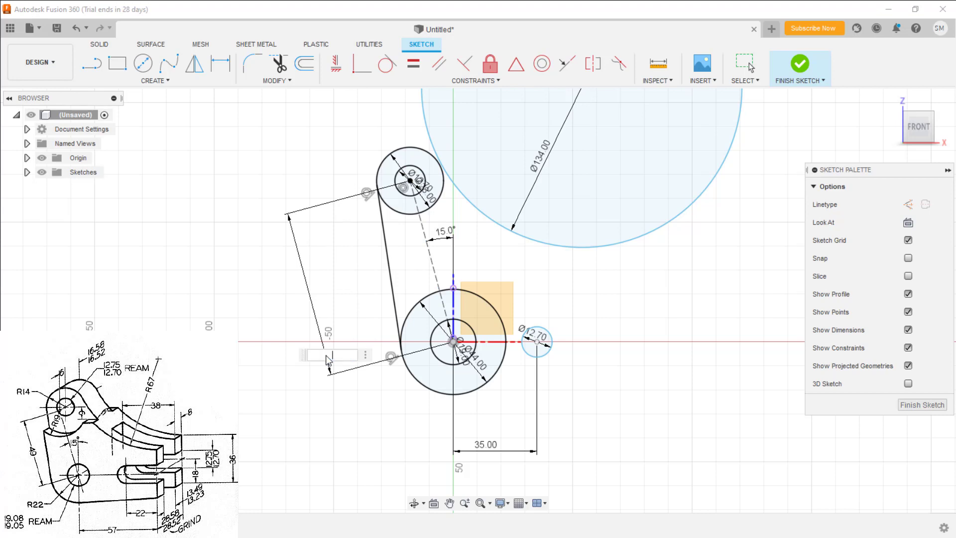
{"action": "type", "text": "9"}
{"action": "key", "text": "Return"}
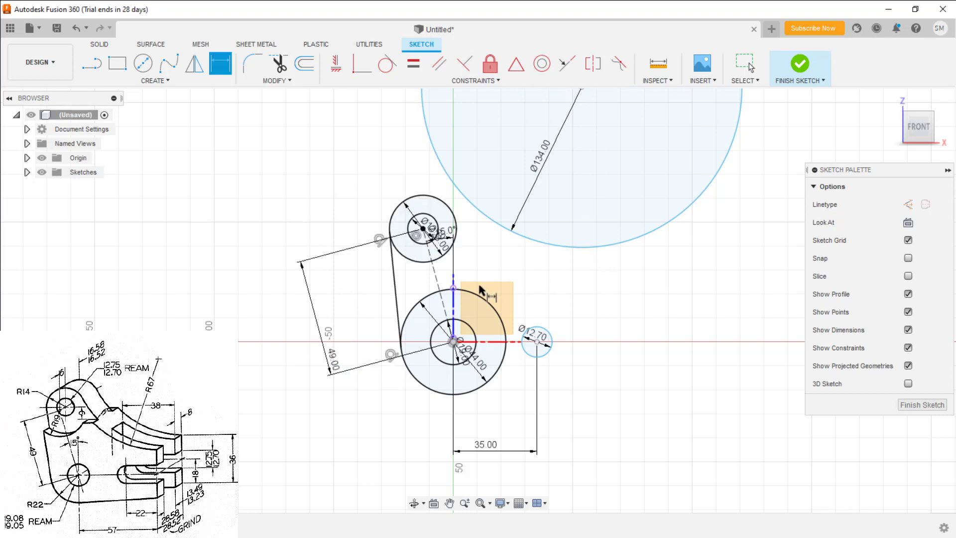
Step: Draw a horizontal line rightward from the bottom of the separate 12.7 mm circle, continuing with a short vertical line downward from its end
{"action": "scroll", "coordinate": [475, 316], "scroll_direction": "up", "scroll_amount": 1}
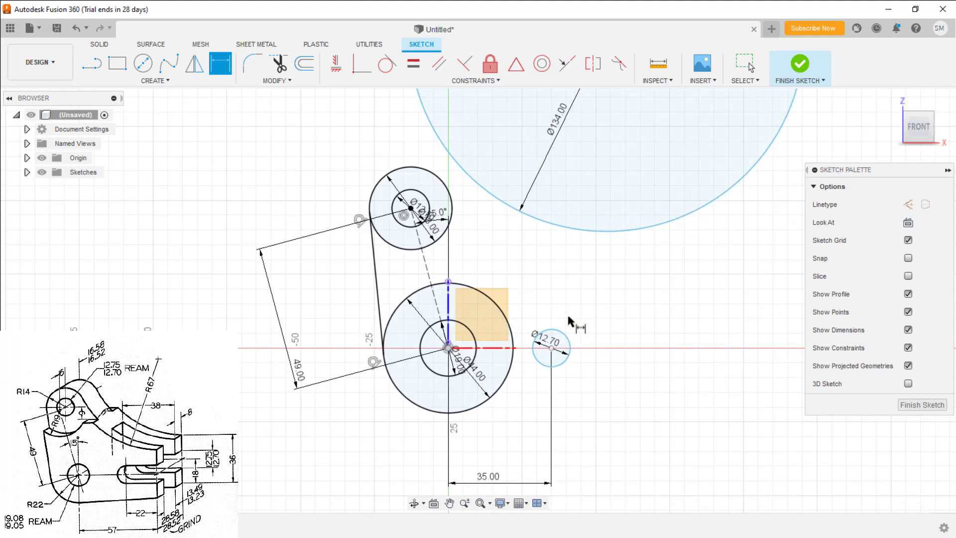
{"action": "scroll", "coordinate": [572, 324], "scroll_direction": "down", "scroll_amount": 1}
{"action": "middle_click_drag", "start_coordinate": [657, 278], "coordinate": [492, 310]}
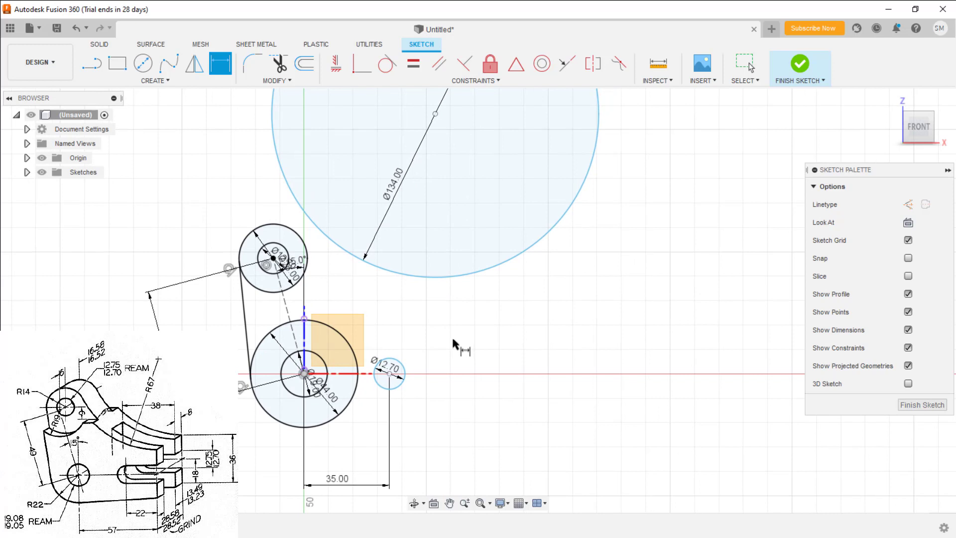
{"action": "key", "text": "l"}
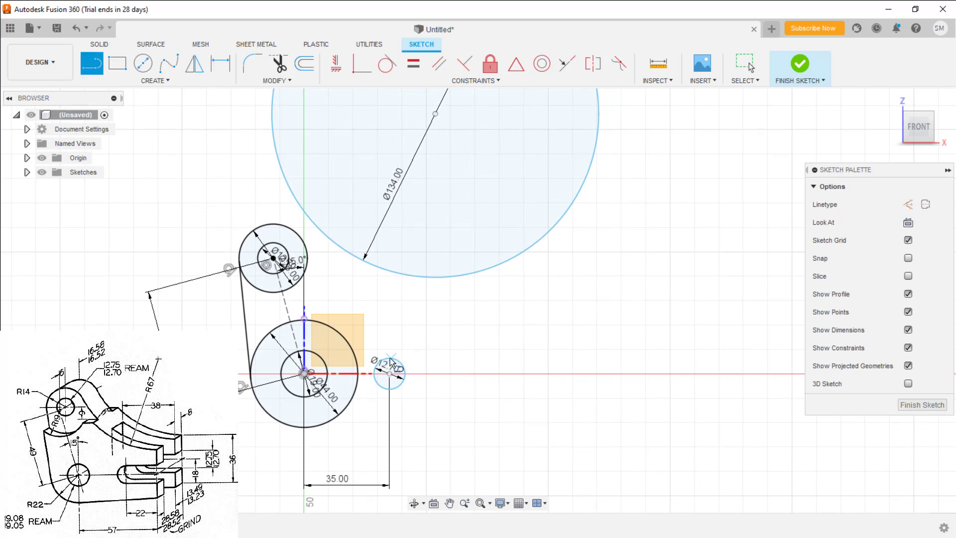
{"action": "left_click", "coordinate": [389, 389]}
{"action": "left_click", "coordinate": [463, 389]}
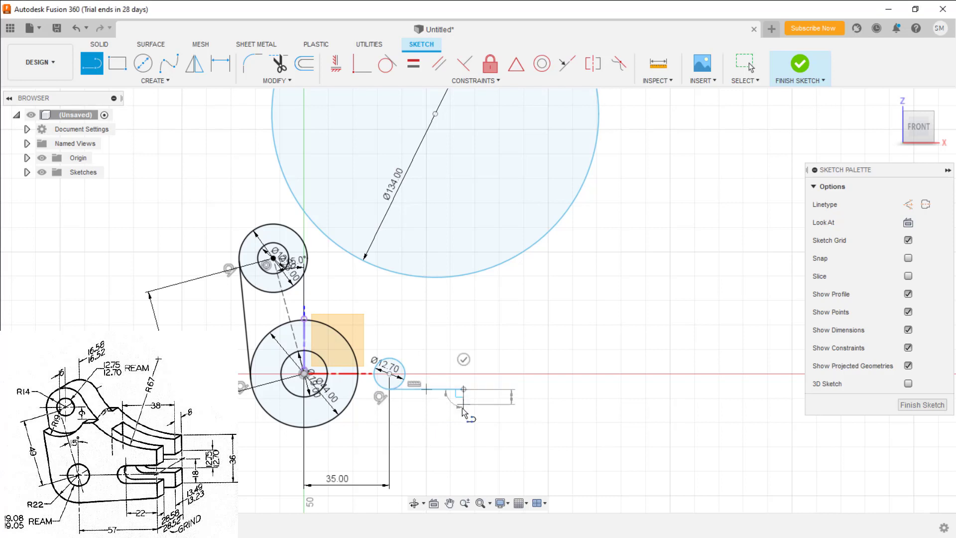
{"action": "left_click", "coordinate": [462, 412]}
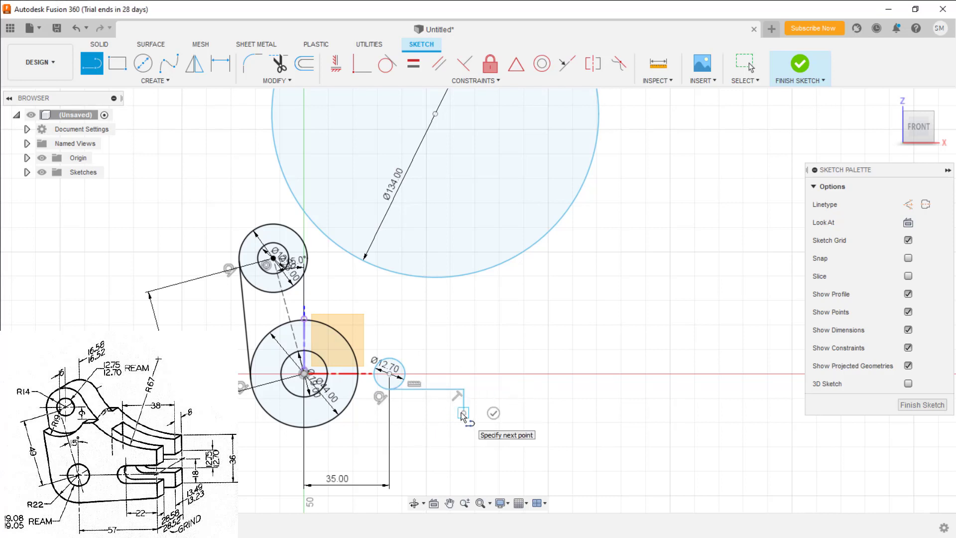
{"action": "key", "text": "Escape"}
Step: Draw a horizontal line about 31 mm long from the top of the slot circle, ending in a vertical line upward
{"action": "key", "text": "l"}
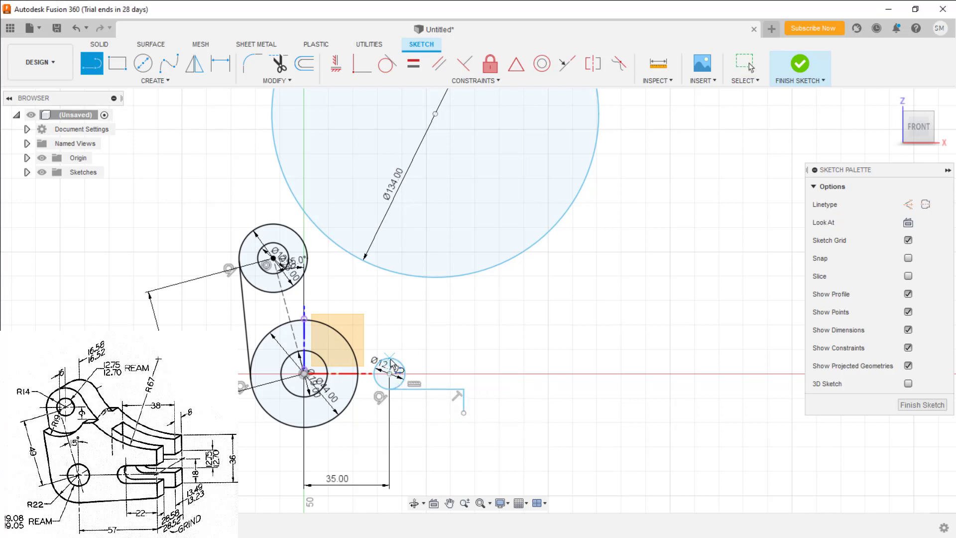
{"action": "left_click", "coordinate": [390, 358]}
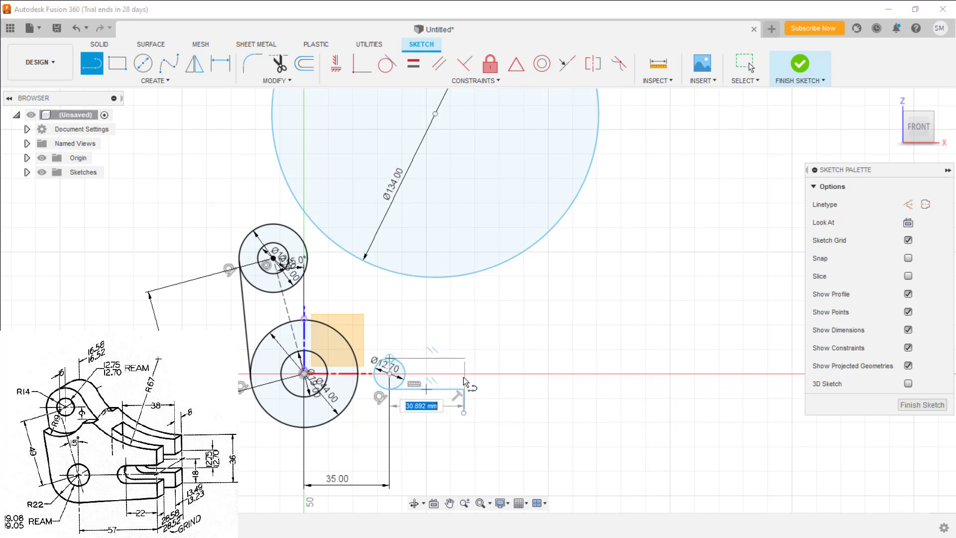
{"action": "left_click", "coordinate": [465, 357]}
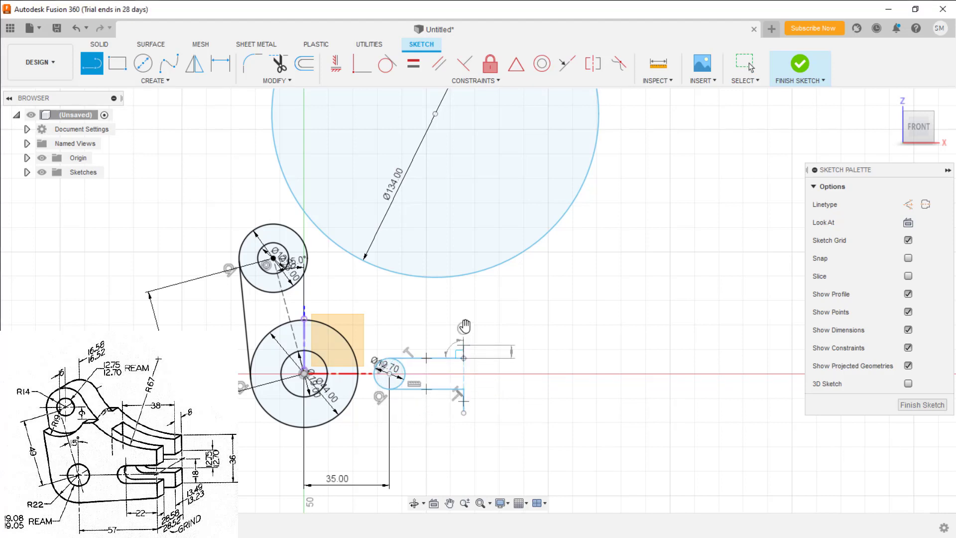
{"action": "left_click", "coordinate": [464, 318]}
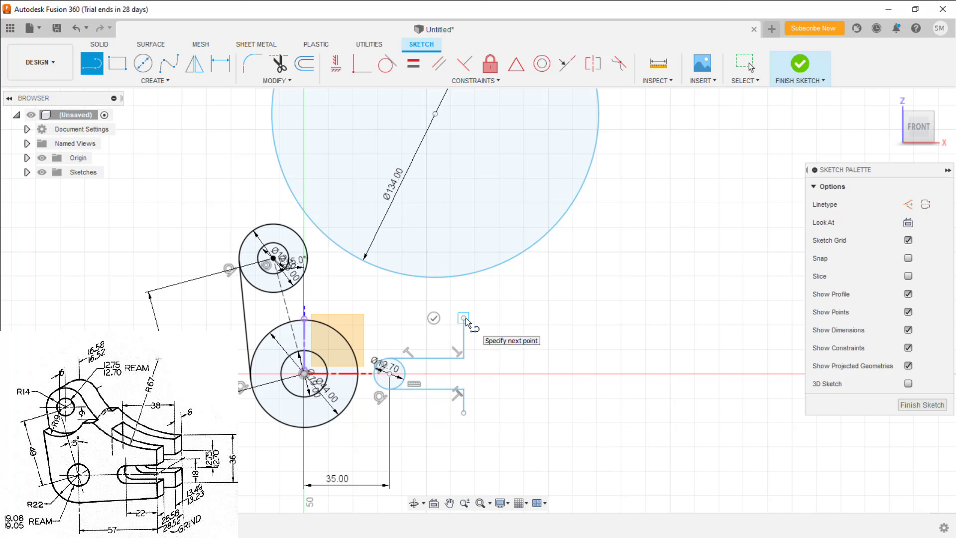
{"action": "key", "text": "Escape"}
Step: Draw a line from the lower end of the bottom vertical line to the underside of the 44 mm circle, tangent to it
{"action": "key", "text": "l"}
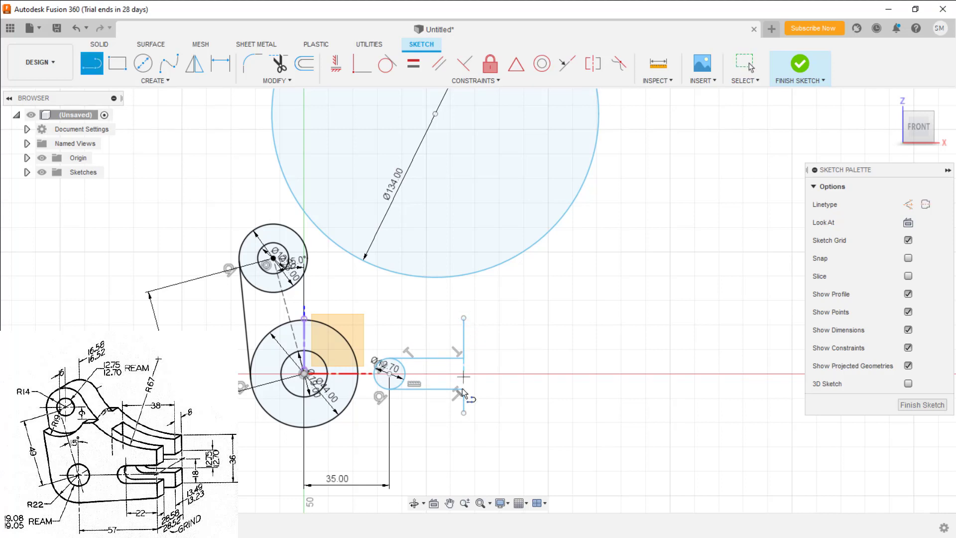
{"action": "left_click", "coordinate": [463, 411]}
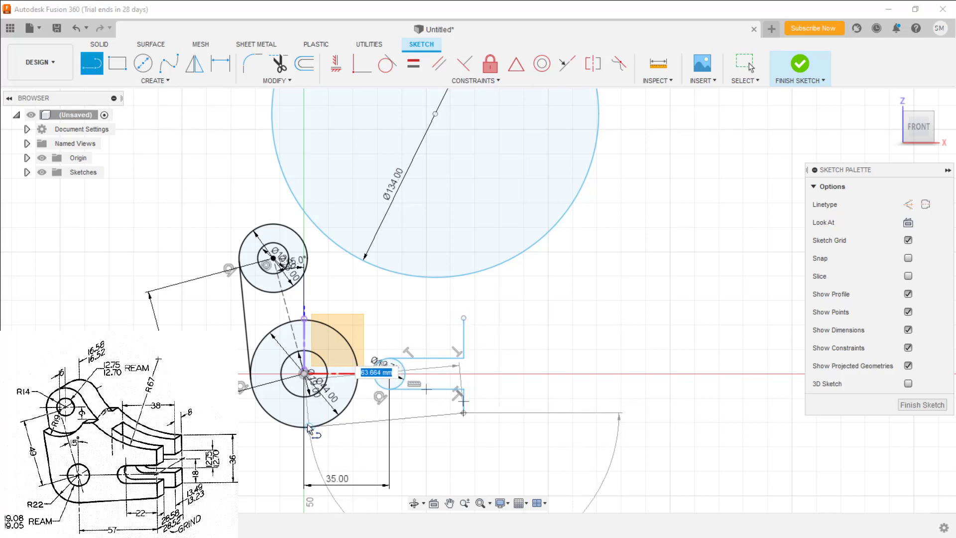
{"action": "left_click", "coordinate": [306, 427]}
{"action": "key", "text": "Escape"}
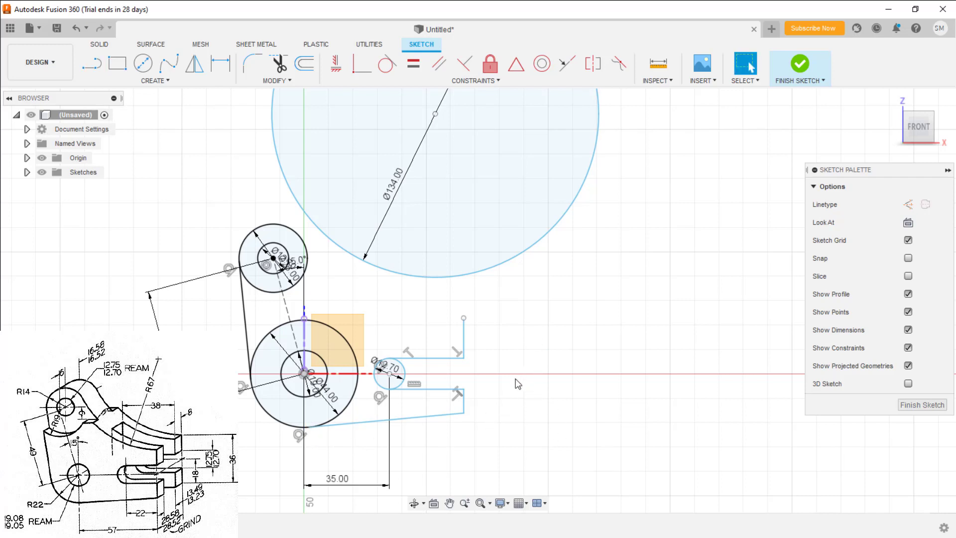
Step: Move the slot circle's centre upward off the horizontal axis to about X 34 mm, Z 8 mm
{"action": "left_click", "coordinate": [389, 373]}
{"action": "key", "text": "m"}
{"action": "key", "text": "Escape"}
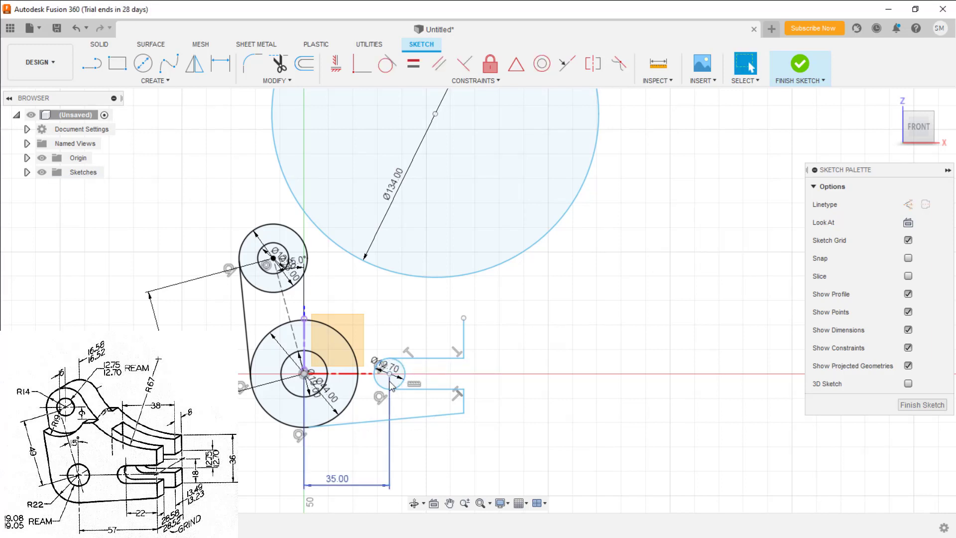
{"action": "left_click_drag", "start_coordinate": [390, 375], "coordinate": [387, 354]}
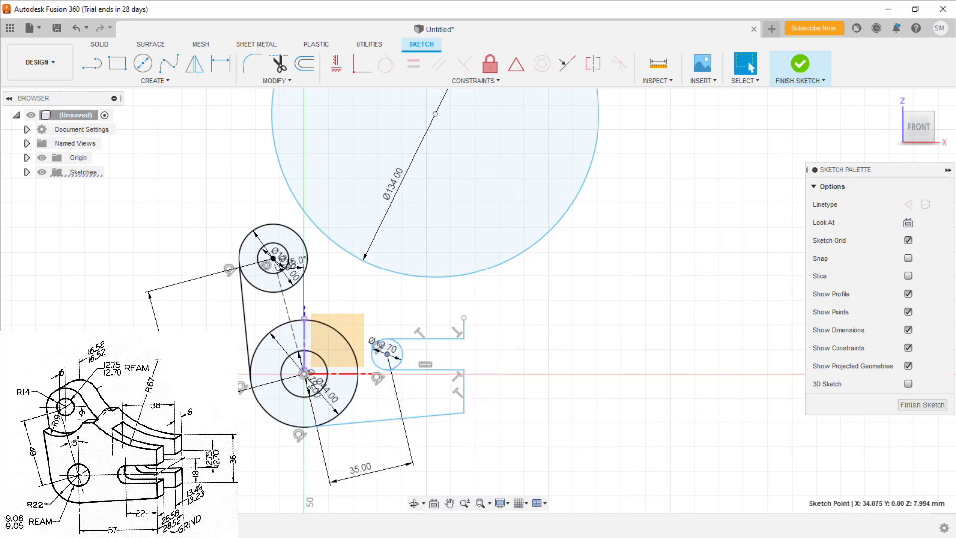
Step: Align the slot circle's centre horizontally with the origin and dimension the lower fork arm's bottom corner 18 mm below that centre
{"action": "left_click", "coordinate": [304, 374], "text": "shift"}
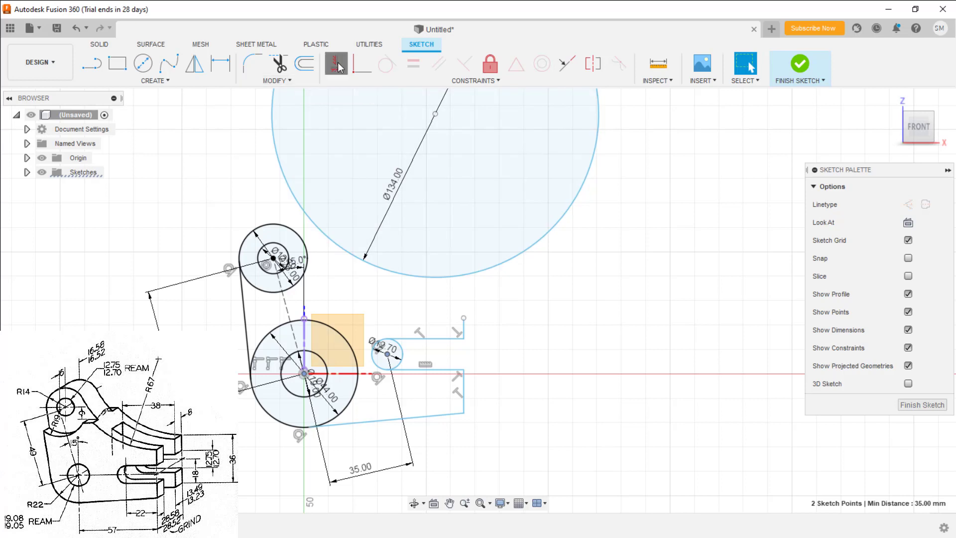
{"action": "left_click", "coordinate": [336, 64]}
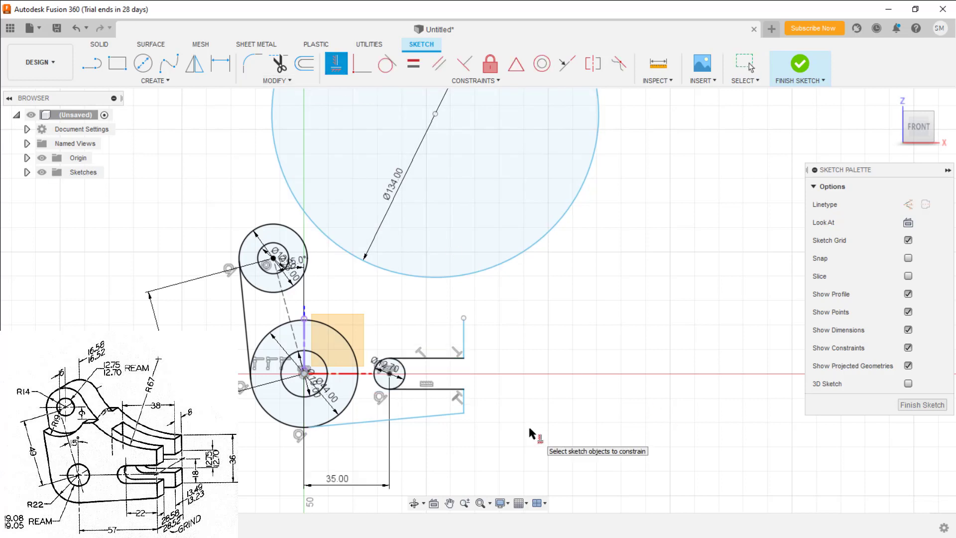
{"action": "key", "text": "d"}
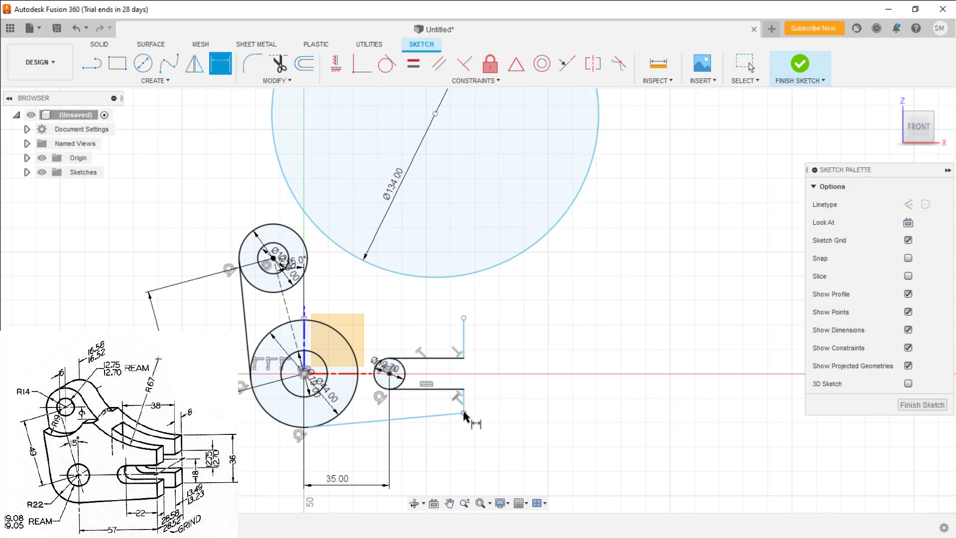
{"action": "left_click", "coordinate": [463, 413]}
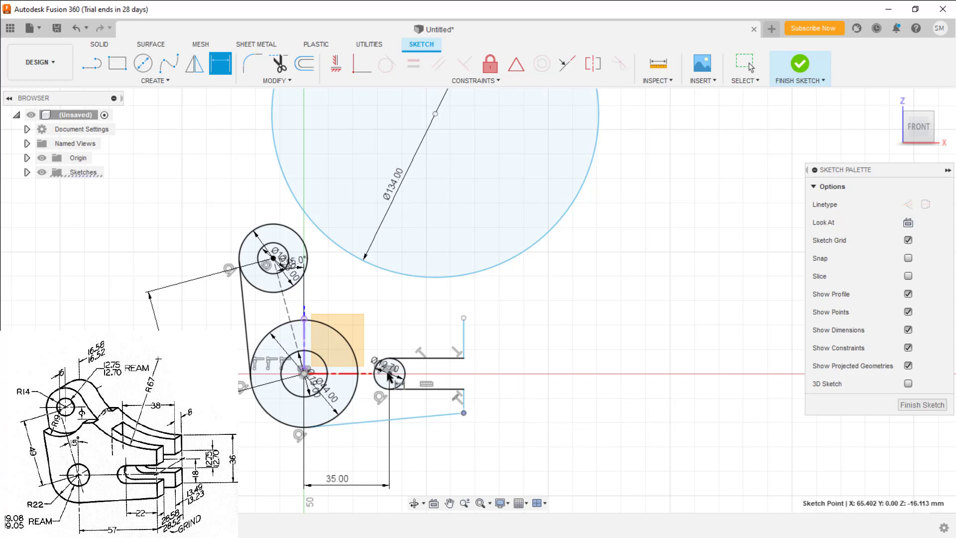
{"action": "left_click", "coordinate": [389, 373]}
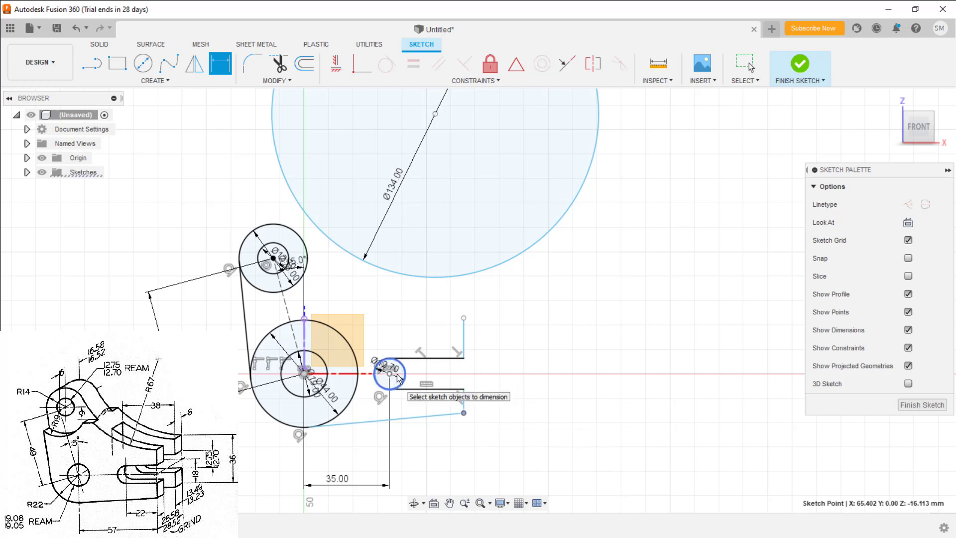
{"action": "left_click", "coordinate": [532, 403]}
{"action": "type", "text": "18"}
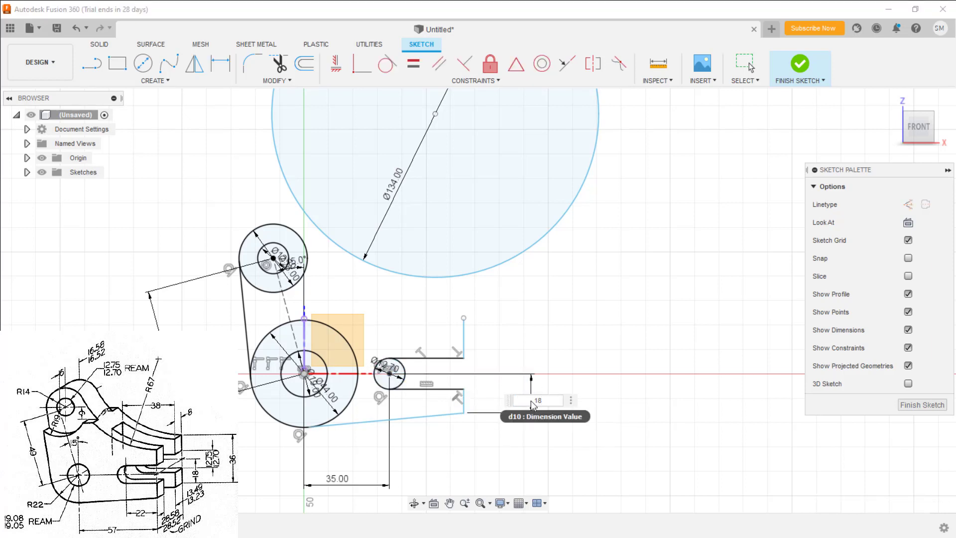
{"action": "key", "text": "Return"}
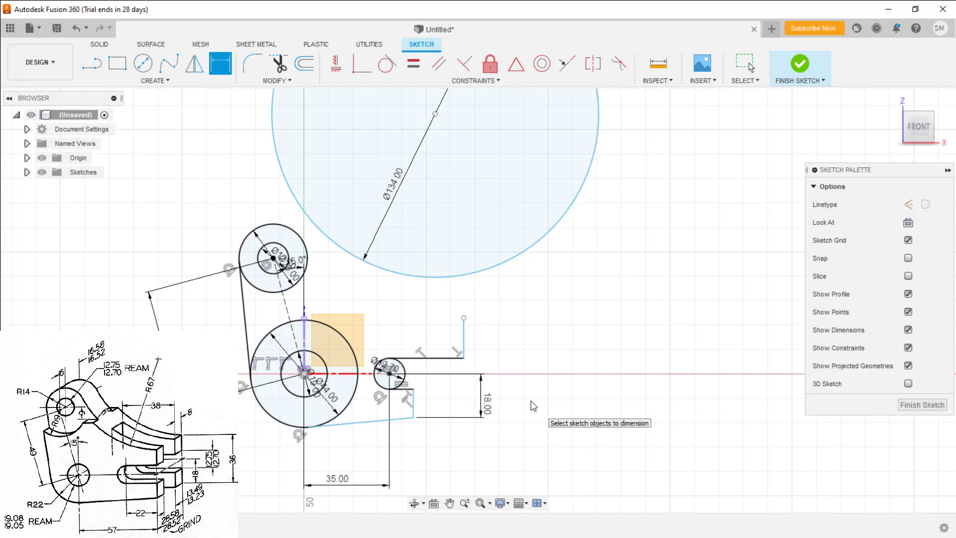
Step: Set the horizontal distance from the slot circle's centre to the lower fork arm's vertical end line to 22 mm
{"action": "left_click", "coordinate": [413, 413]}
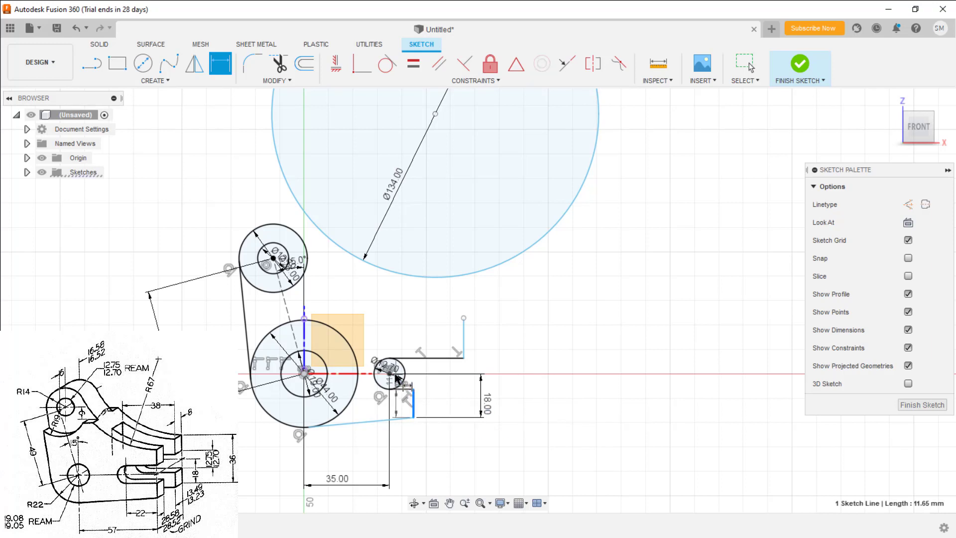
{"action": "left_click", "coordinate": [390, 373]}
{"action": "left_click", "coordinate": [406, 460]}
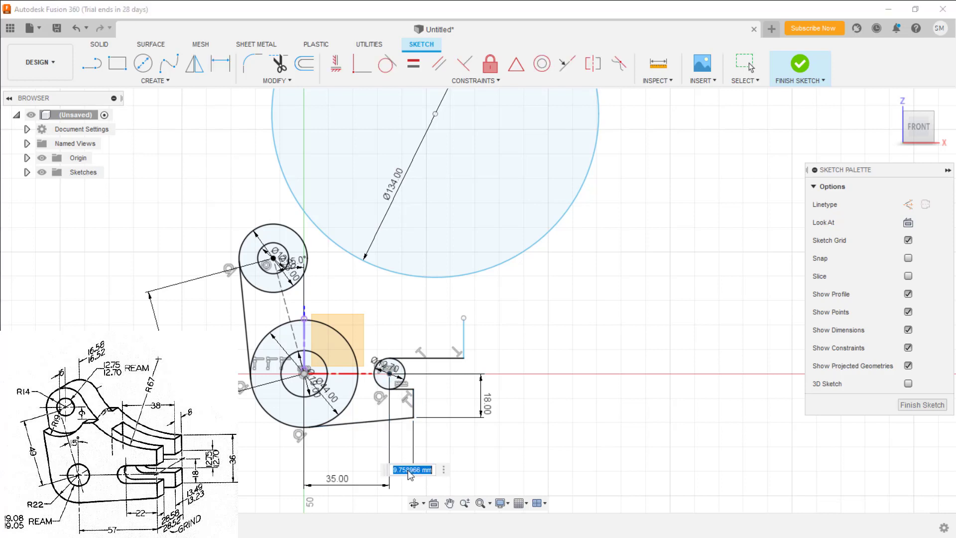
{"action": "type", "text": "22"}
{"action": "key", "text": "Return"}
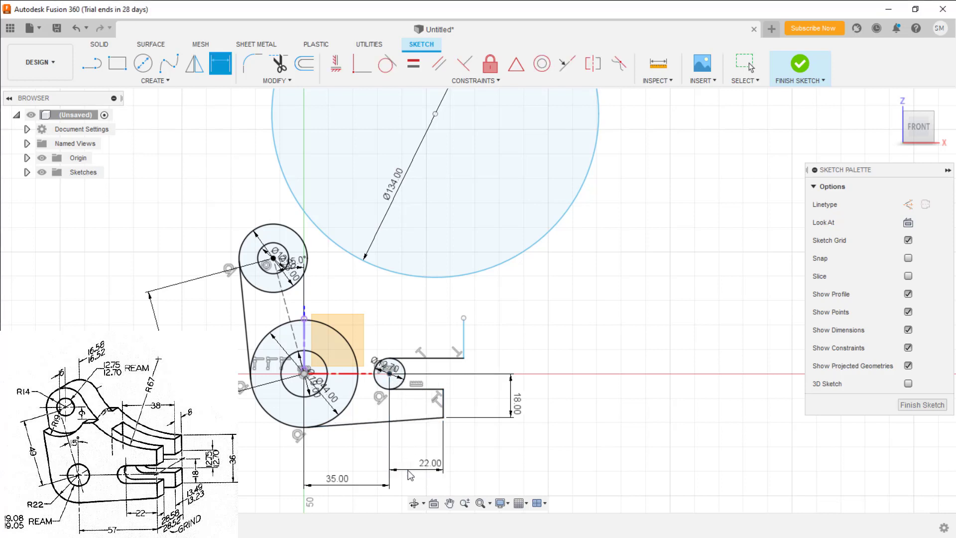
Step: Set the vertical distance between the lower fork arm's bottom corner and the upper end line's free top point to 36 mm
{"action": "left_click", "coordinate": [443, 417]}
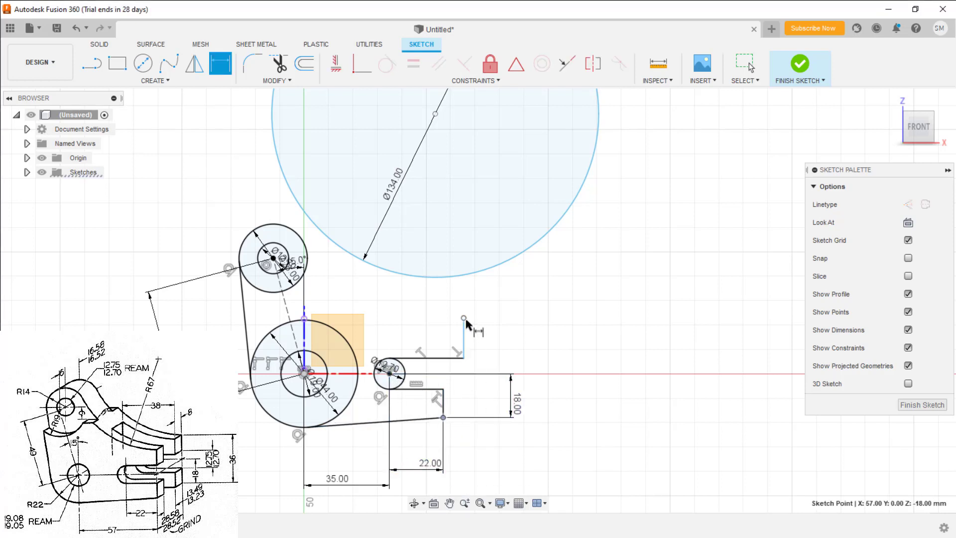
{"action": "left_click", "coordinate": [463, 318]}
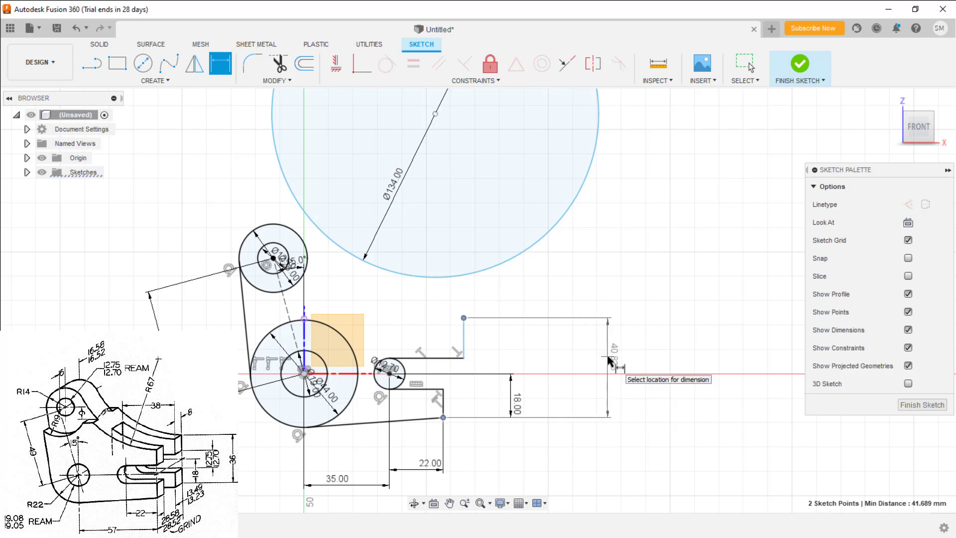
{"action": "left_click", "coordinate": [609, 360]}
{"action": "type", "text": "36"}
{"action": "key", "text": "Return"}
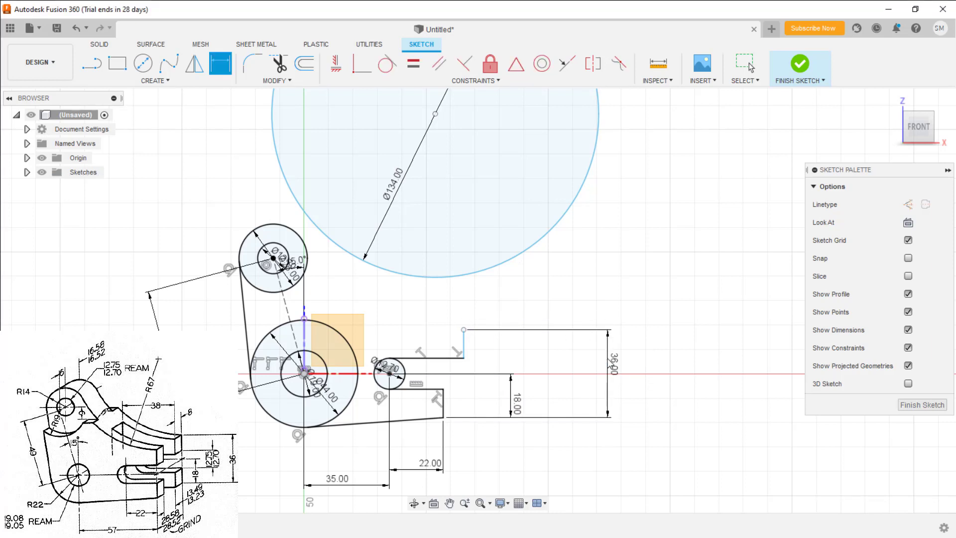
Step: Make the upper and lower vertical end lines of the fork collinear
{"action": "left_click", "coordinate": [464, 347]}
{"action": "left_click", "coordinate": [443, 406], "text": "ctrl"}
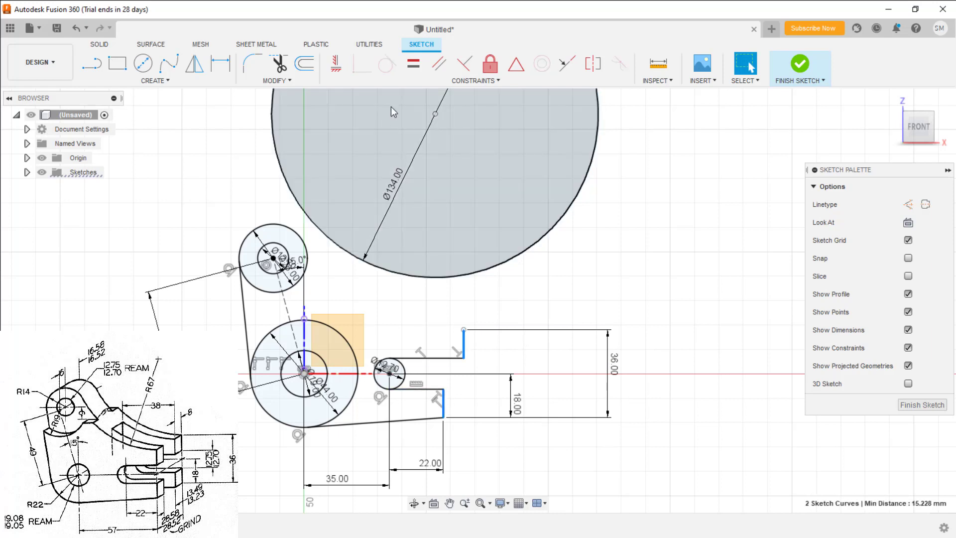
{"action": "left_click", "coordinate": [577, 70]}
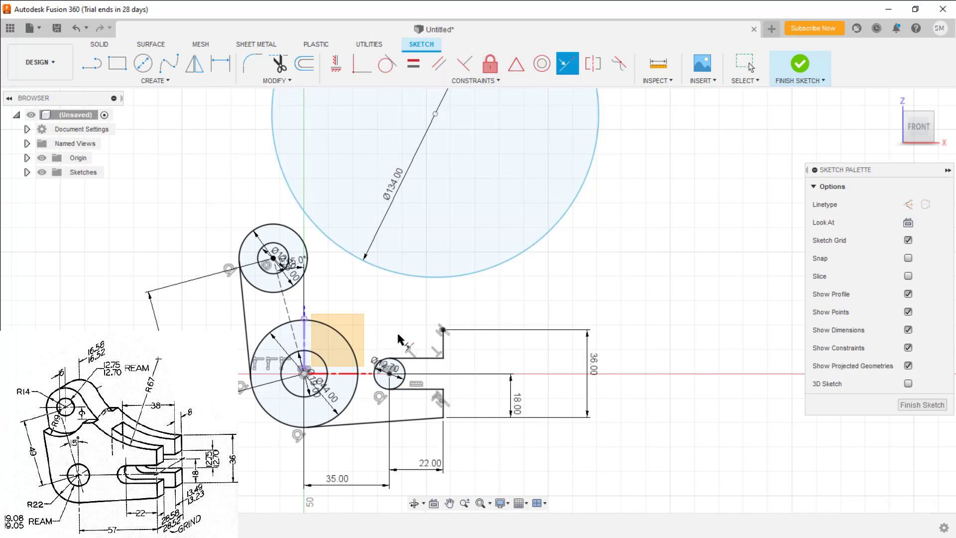
Step: Make the 134 mm circle tangent to the outer 28 mm circle around the upper hole
{"action": "left_click", "coordinate": [422, 277]}
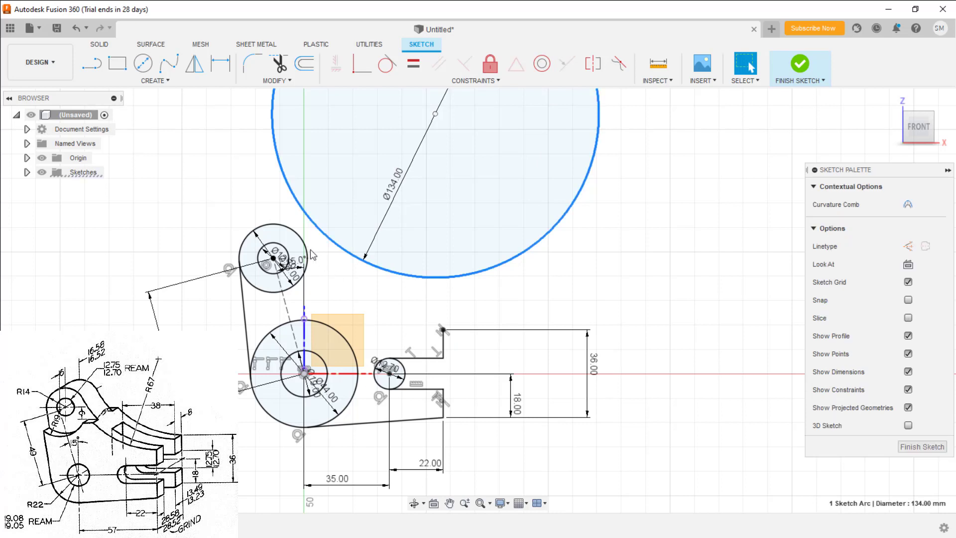
{"action": "left_click", "coordinate": [306, 259], "text": "ctrl"}
{"action": "left_click", "coordinate": [387, 65]}
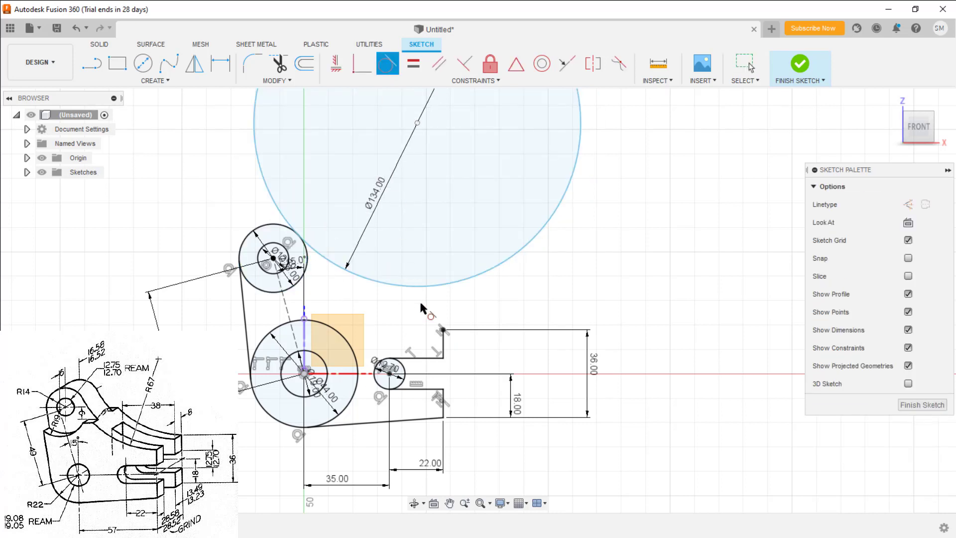
{"action": "key", "text": "Escape"}
Step: Make the top end point of the upper fork end line coincident with the 134 mm circle
{"action": "left_click", "coordinate": [436, 286]}
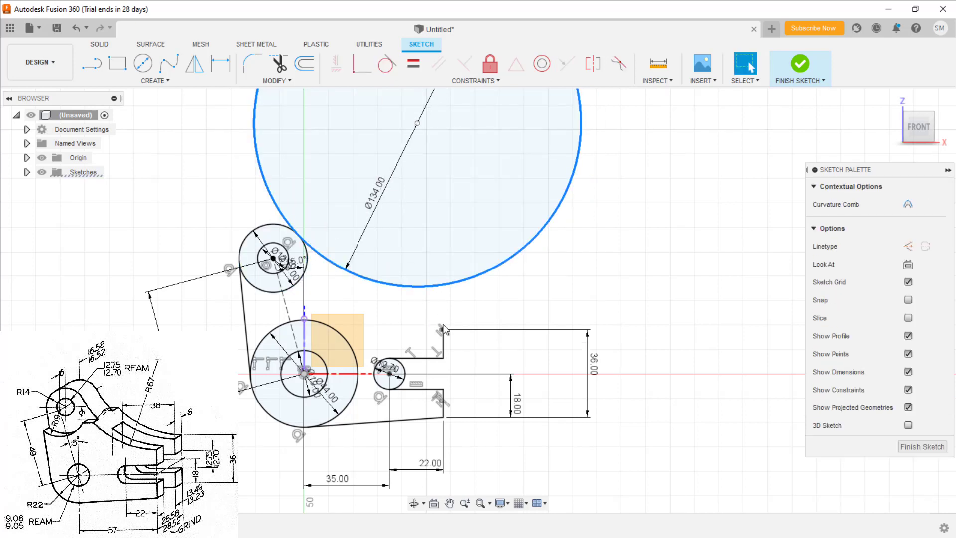
{"action": "left_click", "coordinate": [443, 328], "text": "ctrl"}
{"action": "left_click", "coordinate": [362, 63]}
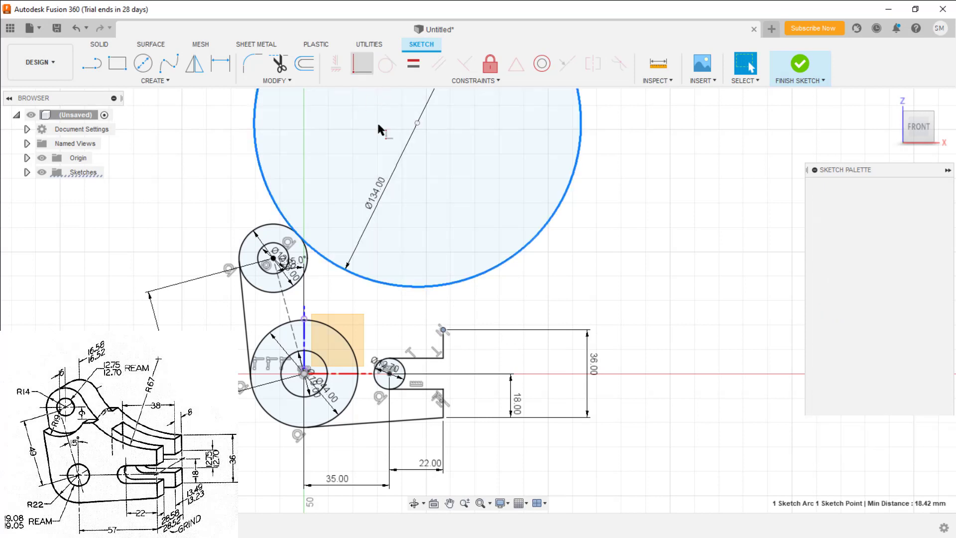
{"action": "key", "text": "Escape"}
Step: Trim the 134 mm circle to its concave outline arc and remove the slot circle's half on the open side
{"action": "key", "text": "t"}
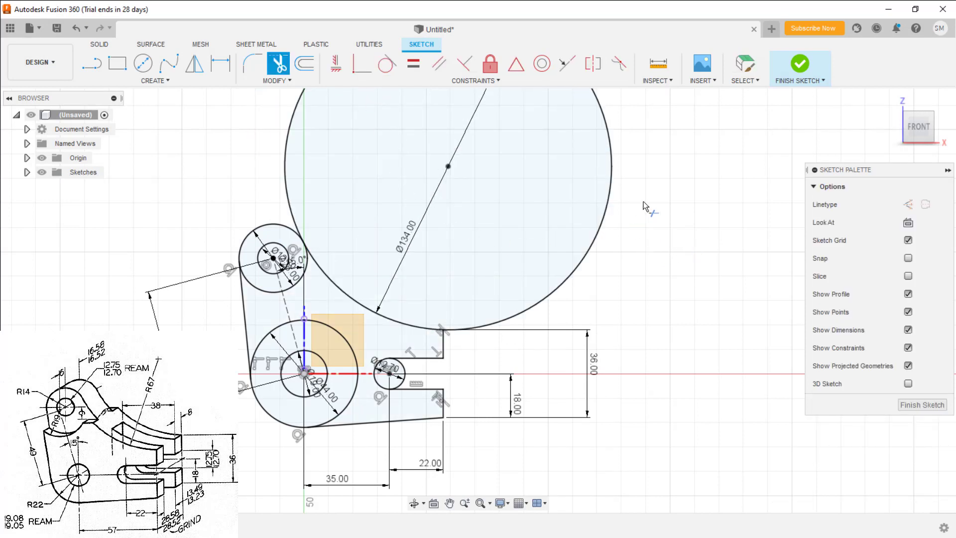
{"action": "left_click", "coordinate": [600, 201]}
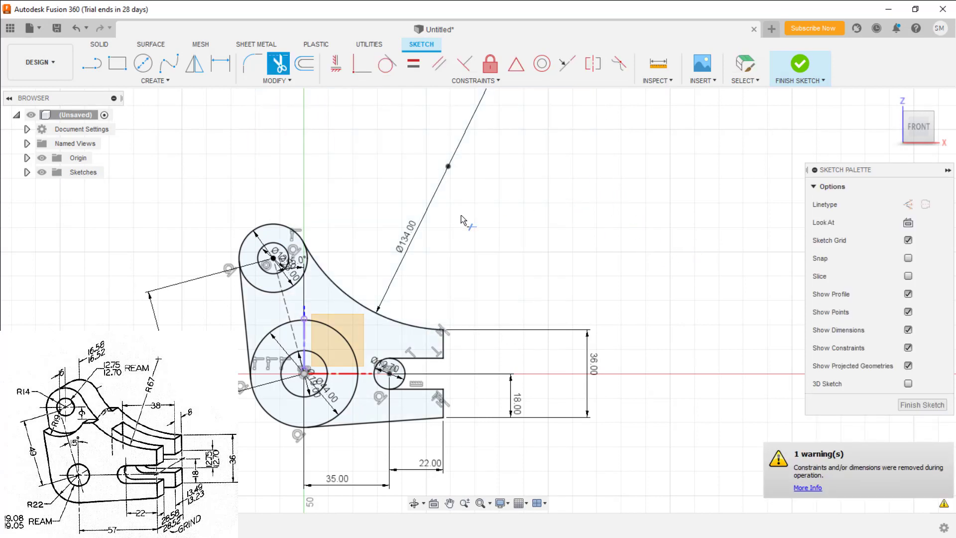
{"action": "left_click", "coordinate": [406, 369]}
Step: Trim away the parts of the 44 mm circle and the upper 28 mm circle that lie inside the lever outline
{"action": "left_click", "coordinate": [343, 334]}
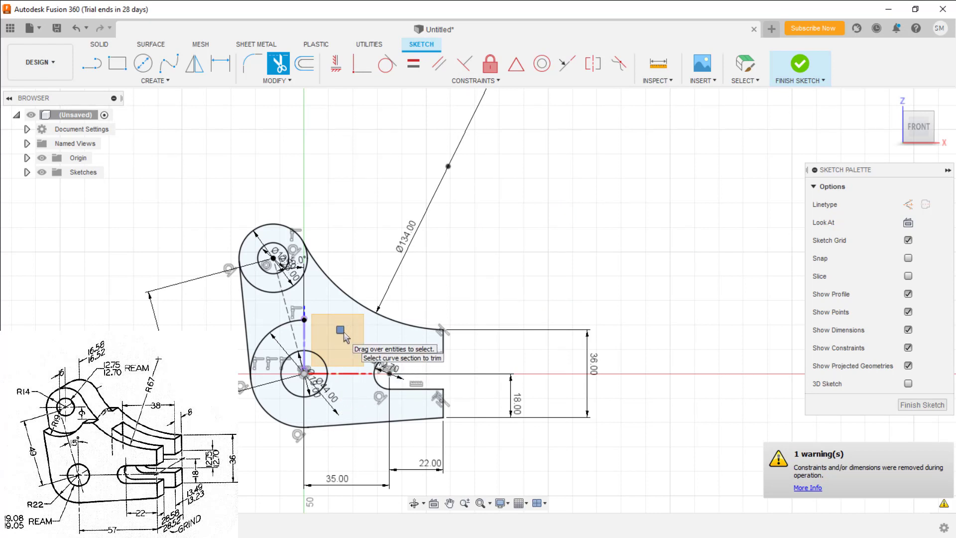
{"action": "left_click", "coordinate": [262, 327]}
{"action": "scroll", "coordinate": [268, 325], "scroll_direction": "up", "scroll_amount": 3}
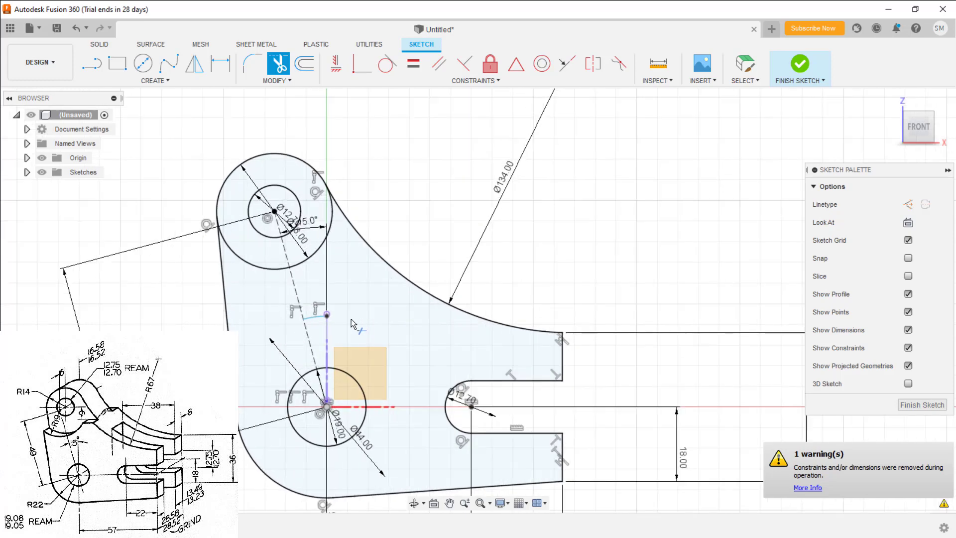
{"action": "left_click", "coordinate": [313, 316]}
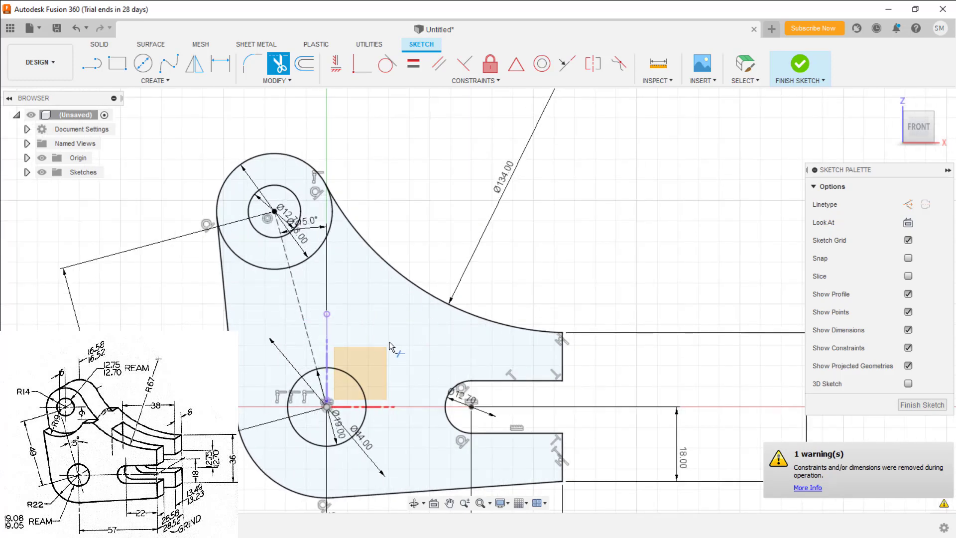
{"action": "left_click", "coordinate": [253, 265]}
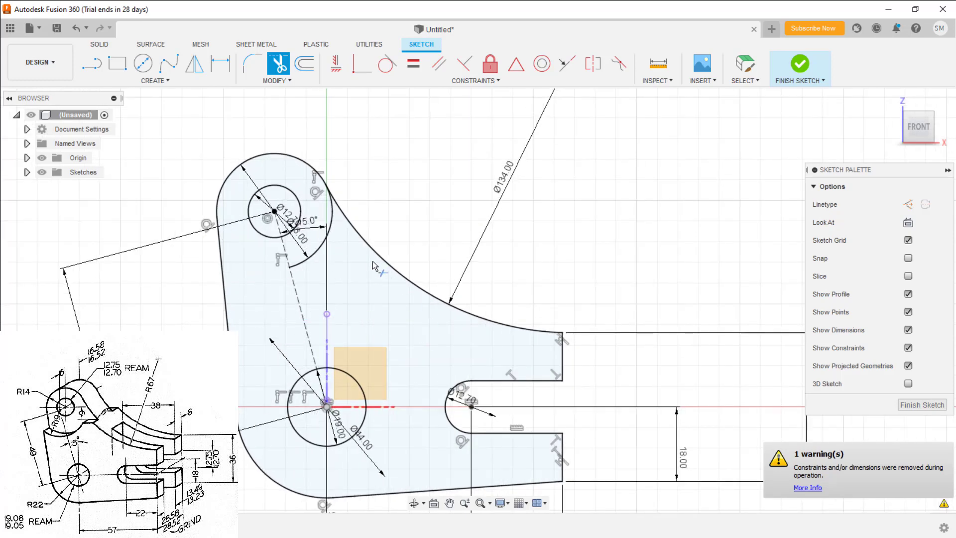
{"action": "left_click", "coordinate": [329, 233]}
{"action": "key", "text": "Escape"}
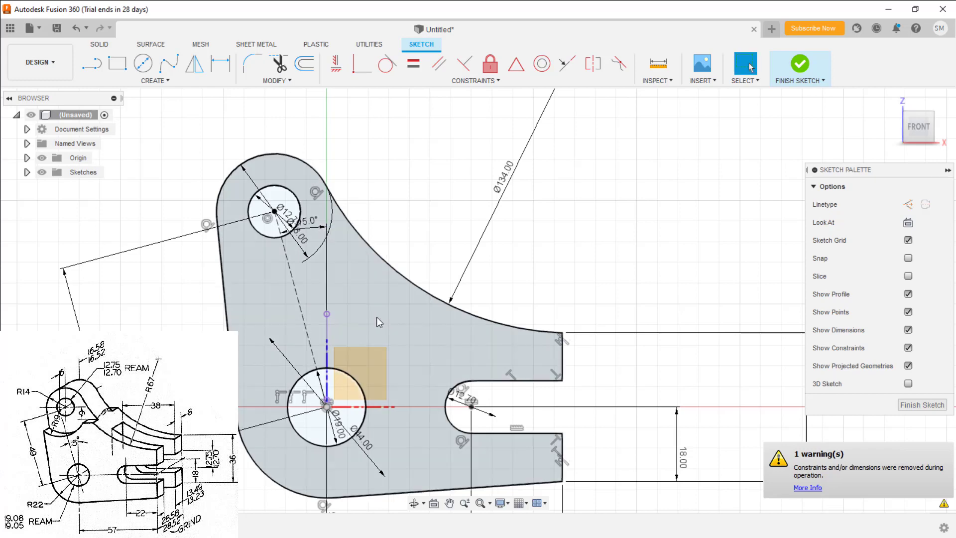
Step: Finish the sketch and extrude the lever profile symmetrically as a new body with a distance of 28.5/2 mm per side
{"action": "scroll", "coordinate": [289, 379], "scroll_direction": "down", "scroll_amount": 3}
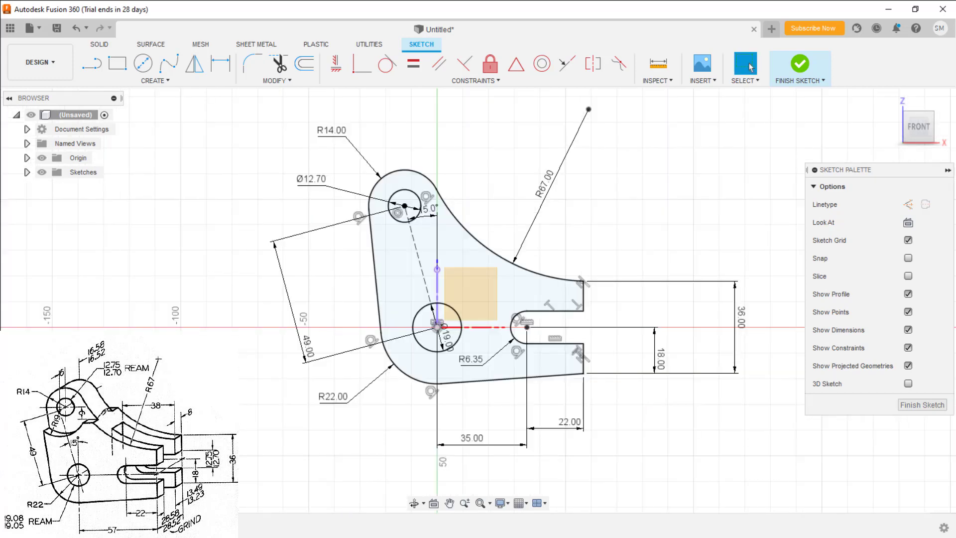
{"action": "left_click", "coordinate": [910, 404]}
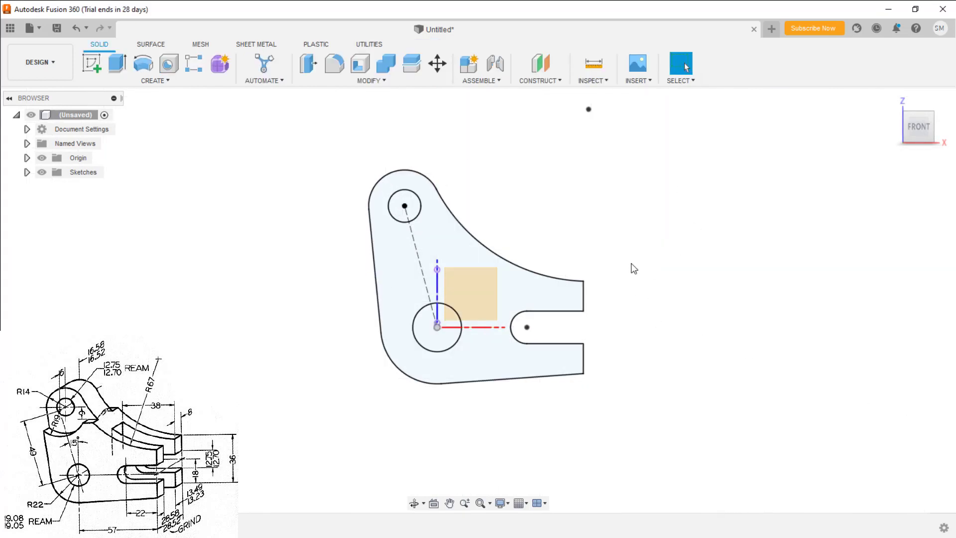
{"action": "mouse_move", "coordinate": [633, 269]}
{"action": "middle_mouse_down", "text": "shift"}
{"action": "mouse_move", "coordinate": [568, 284]}
{"action": "mouse_move", "coordinate": [567, 293]}
{"action": "middle_mouse_up", "text": "shift"}
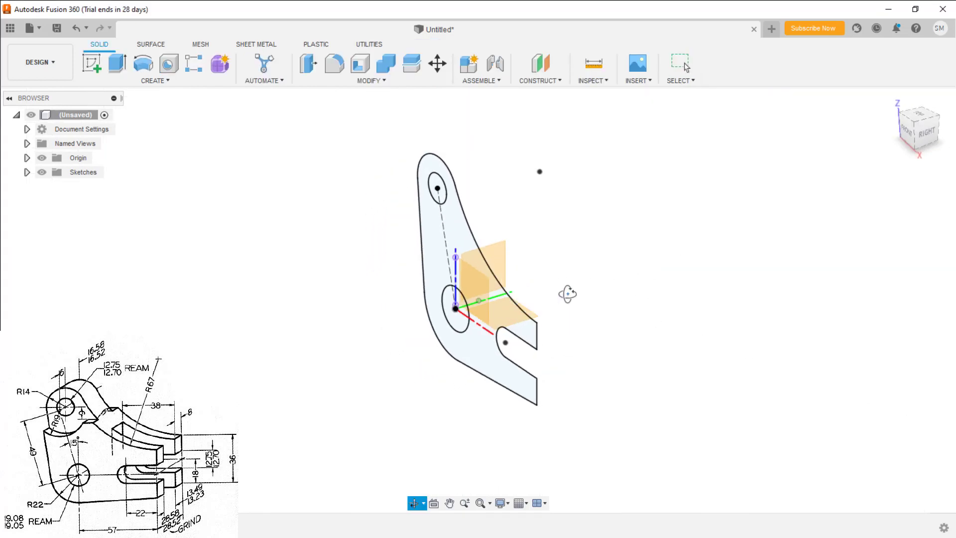
{"action": "left_click", "coordinate": [426, 257]}
{"action": "right_click", "coordinate": [436, 260]}
{"action": "left_click", "coordinate": [477, 246]}
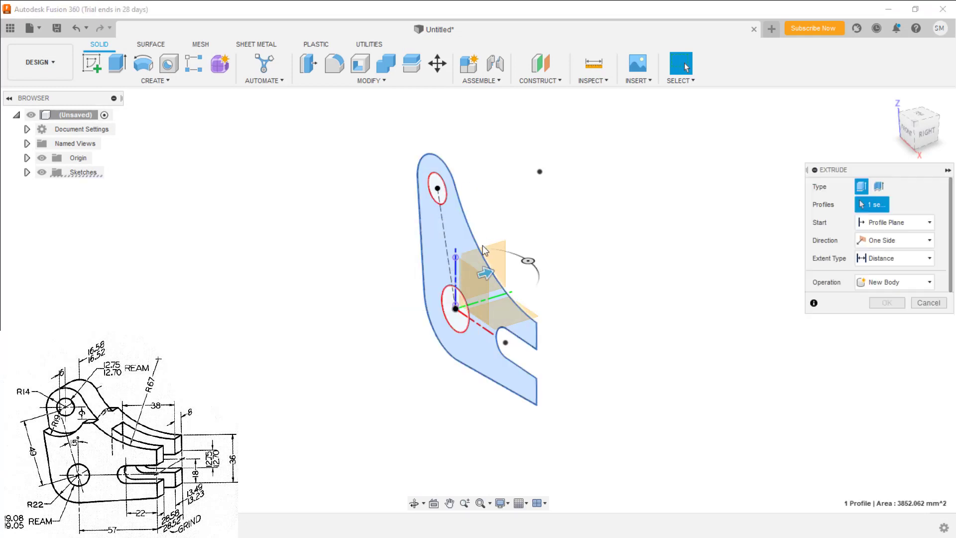
{"action": "left_click", "coordinate": [895, 241]}
{"action": "left_click", "coordinate": [883, 282]}
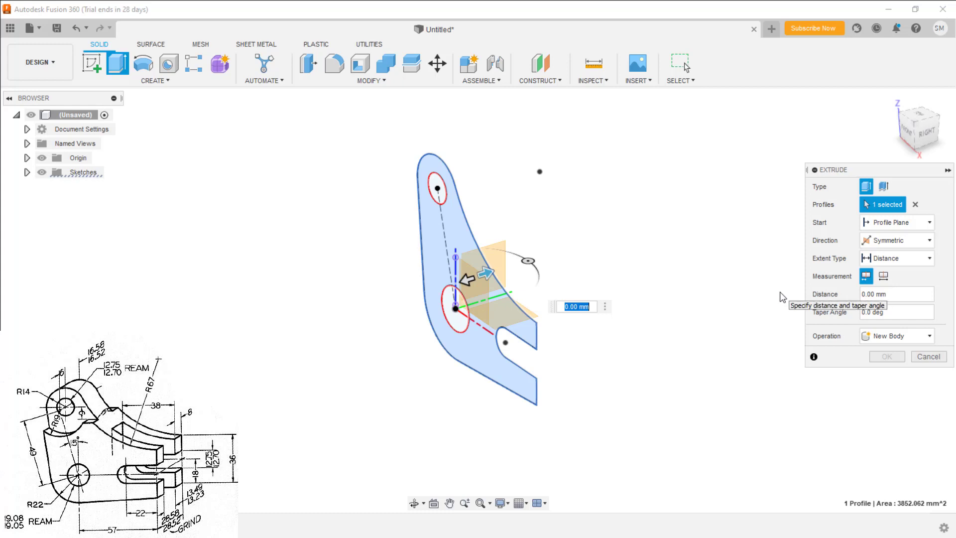
{"action": "type", "text": "28.5/2"}
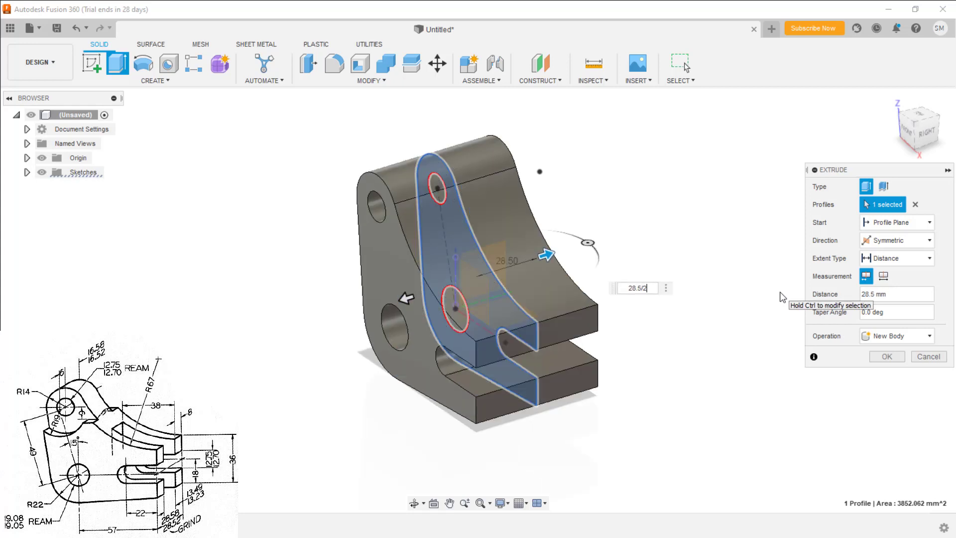
{"action": "key", "text": "Return"}
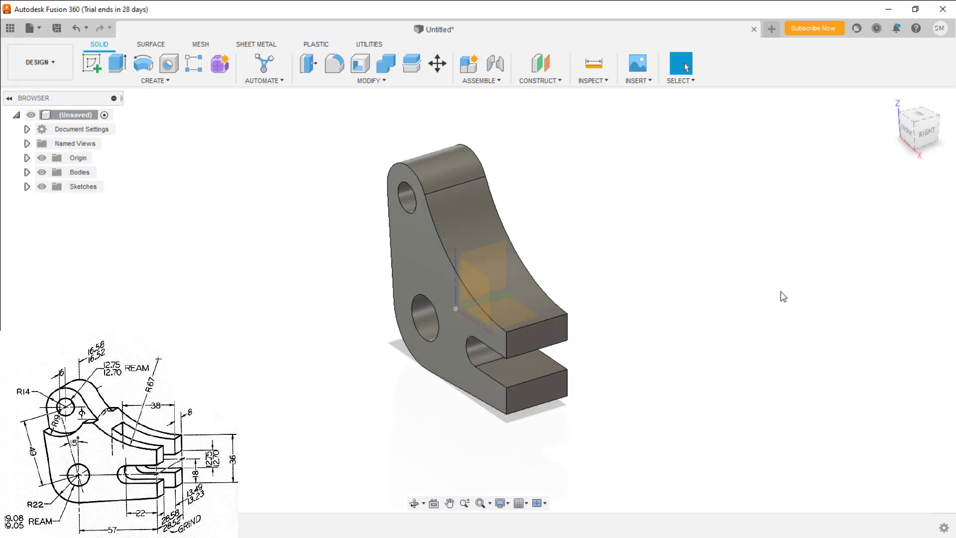
Step: Start a sketch on the XY plane and draw a center rectangle 13.4 mm wide and about 51 mm long over the fork end
{"action": "left_click", "coordinate": [27, 157]}
{"action": "right_click", "coordinate": [85, 230]}
{"action": "left_click", "coordinate": [104, 249]}
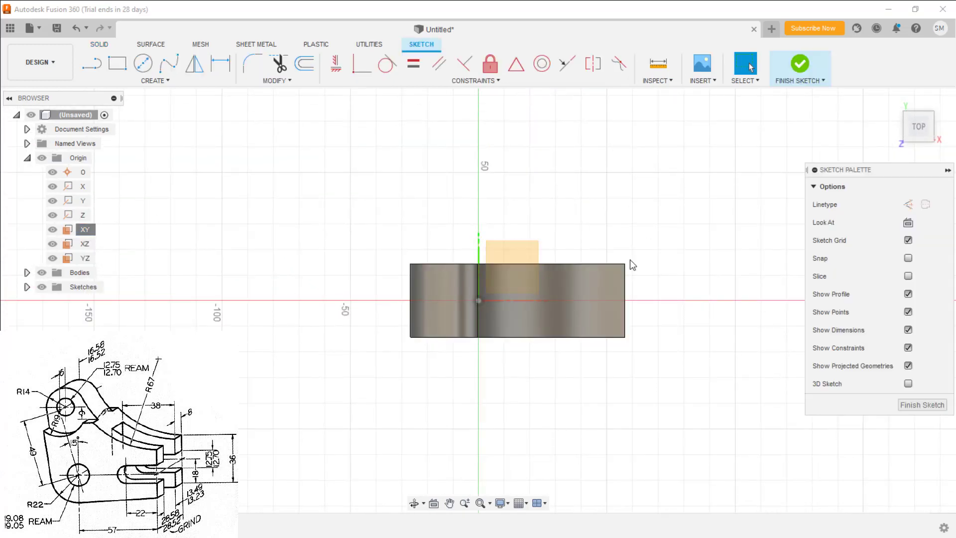
{"action": "key", "text": "s"}
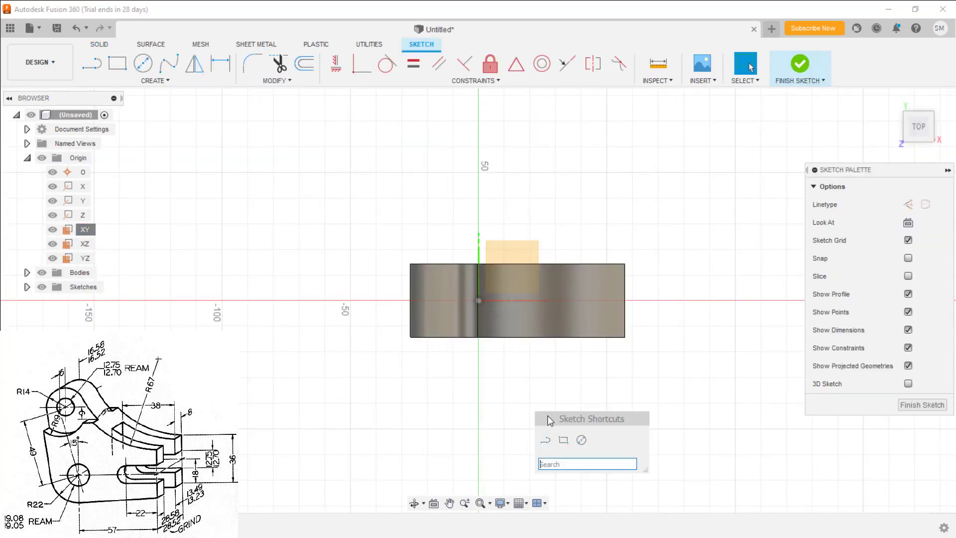
{"action": "left_click", "coordinate": [562, 439]}
{"action": "left_click", "coordinate": [908, 222]}
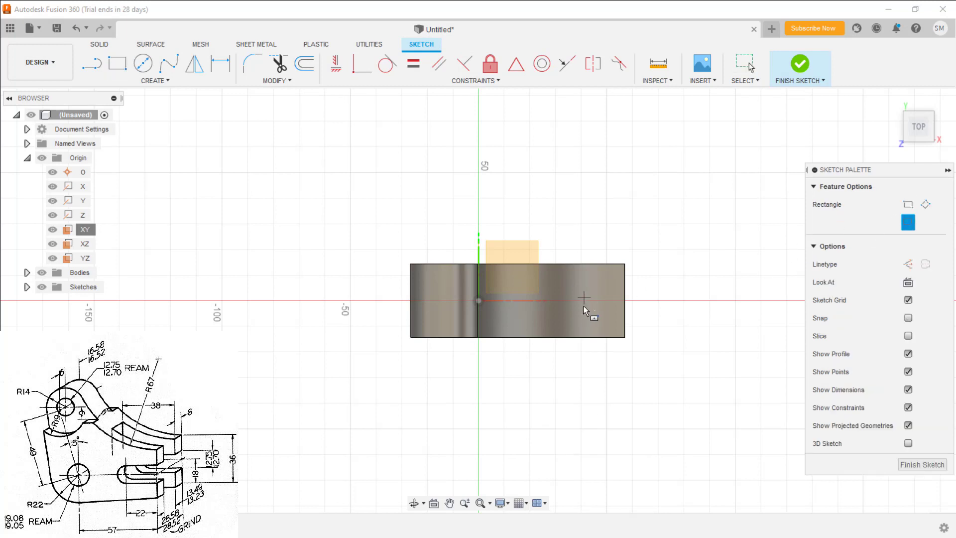
{"action": "left_click", "coordinate": [580, 299]}
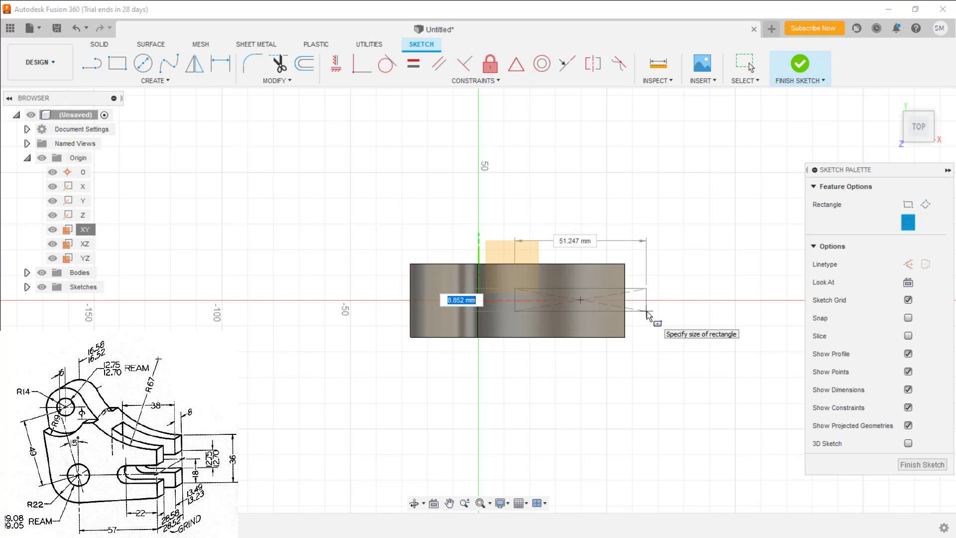
{"action": "type", "text": "13.4"}
{"action": "key", "text": "Tab"}
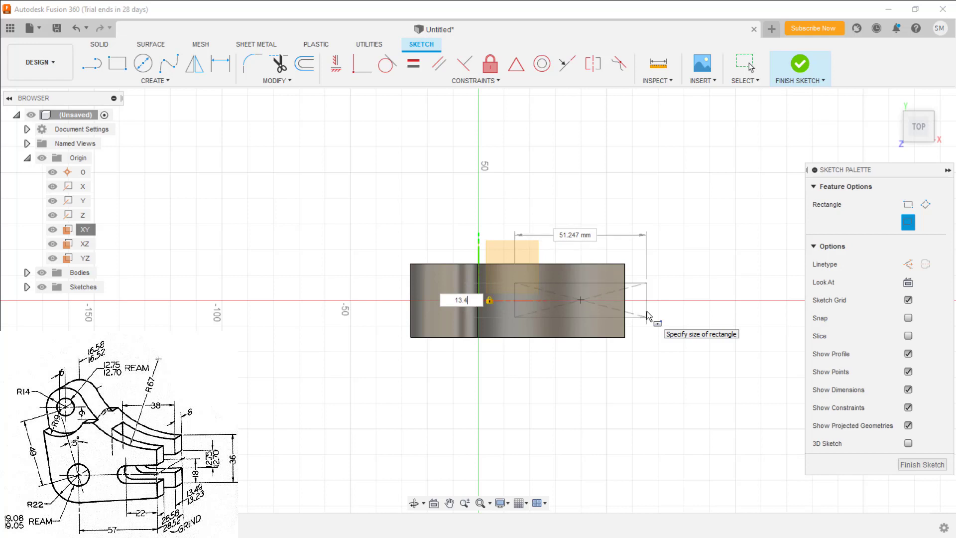
{"action": "key", "text": "Return"}
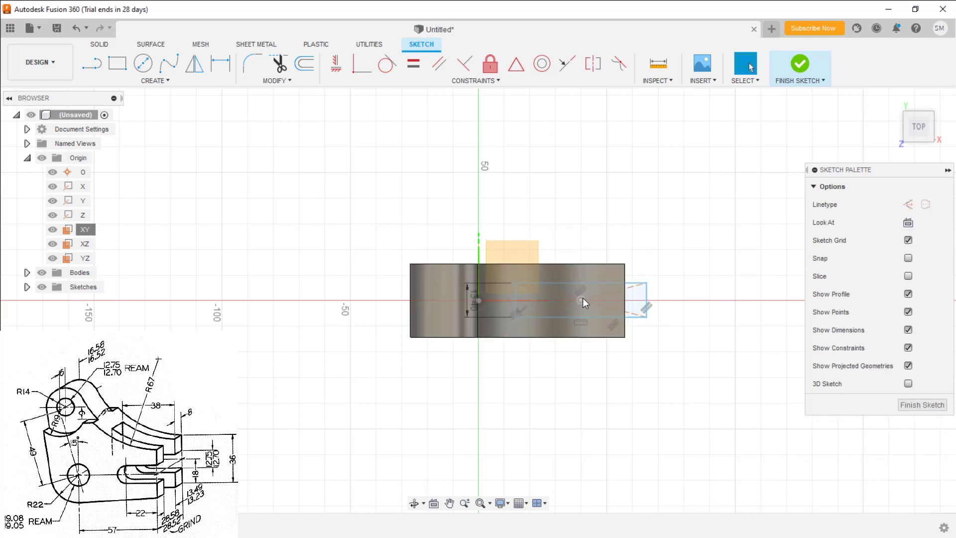
Step: Move the rectangle's center point off the axis and align it horizontally with the origin using a Horizontal/Vertical constraint
{"action": "left_click_drag", "start_coordinate": [580, 301], "coordinate": [583, 284]}
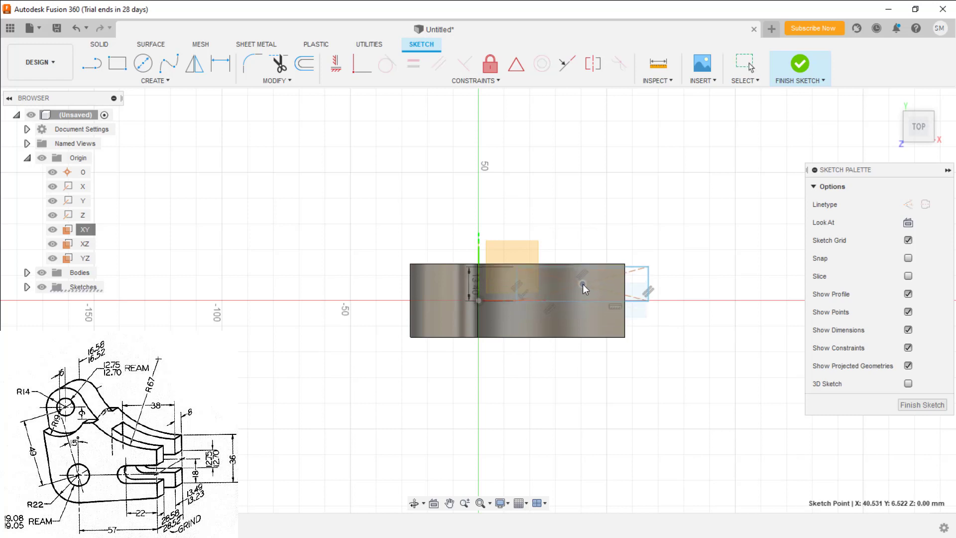
{"action": "left_click", "coordinate": [477, 300], "text": "shift"}
{"action": "left_click", "coordinate": [336, 63]}
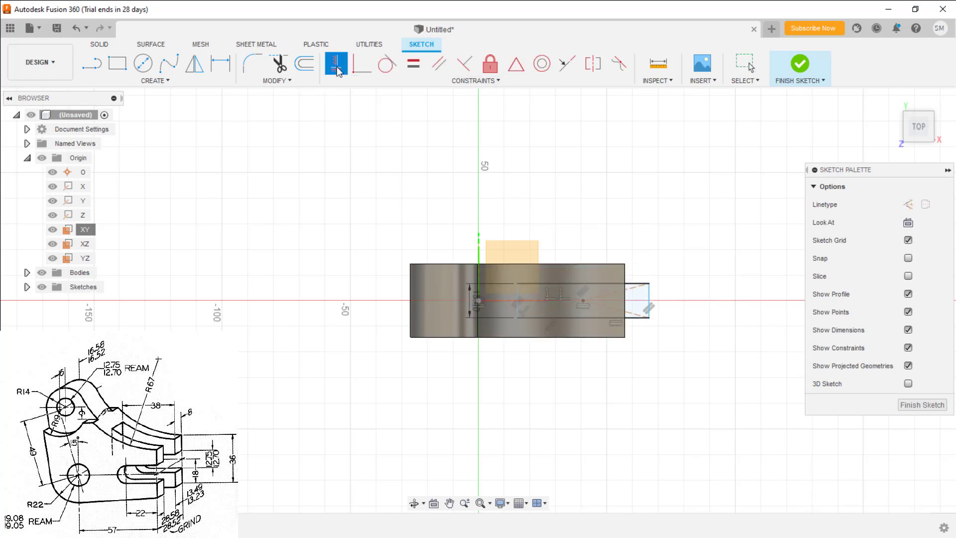
Step: Dimension the rectangle's inner short side 38 mm from the fork's end edge and finish the sketch
{"action": "key", "text": "d"}
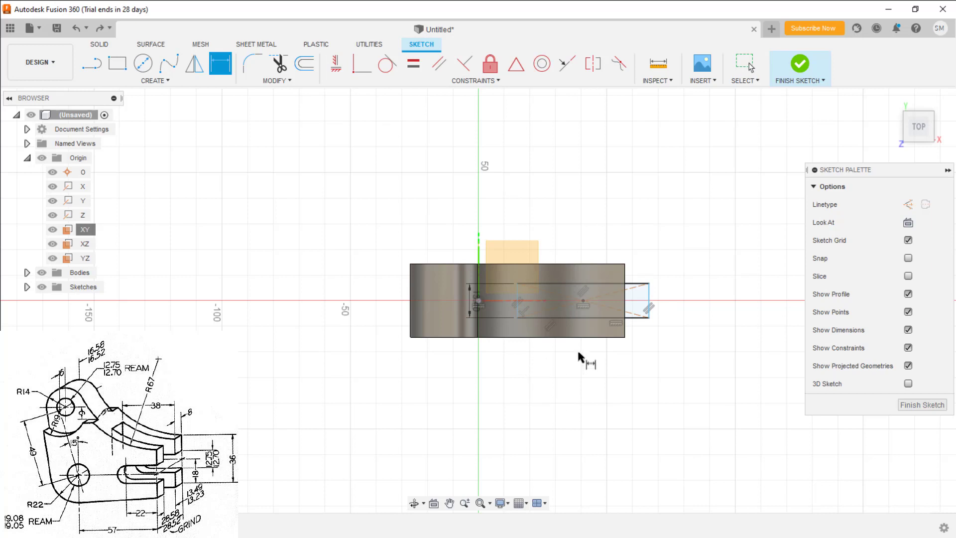
{"action": "left_click", "coordinate": [624, 301]}
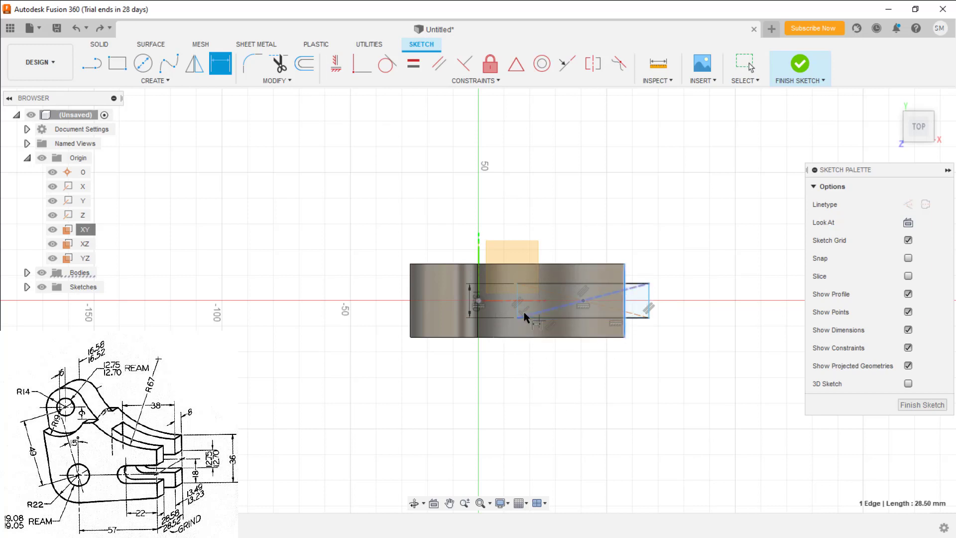
{"action": "left_click", "coordinate": [517, 308]}
{"action": "left_click", "coordinate": [542, 204]}
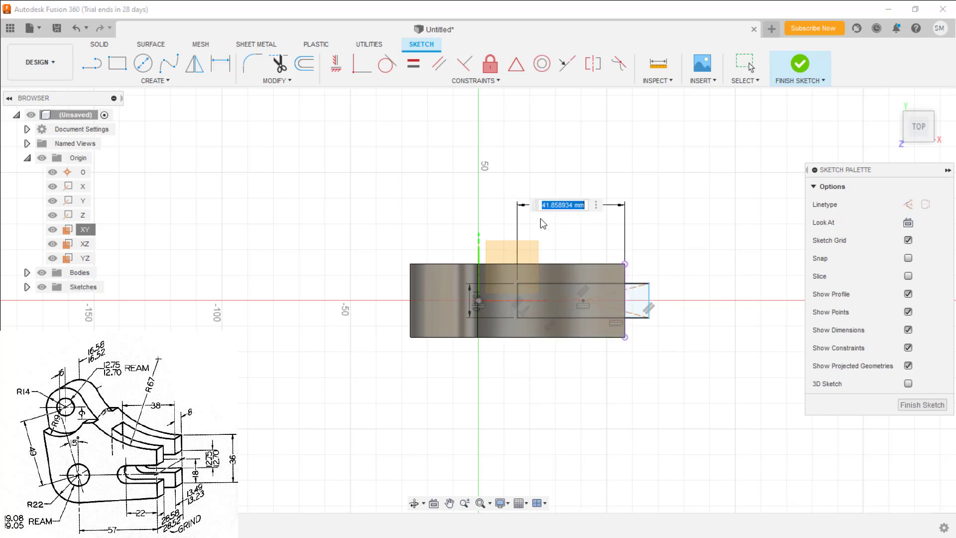
{"action": "type", "text": "38"}
{"action": "key", "text": "Return"}
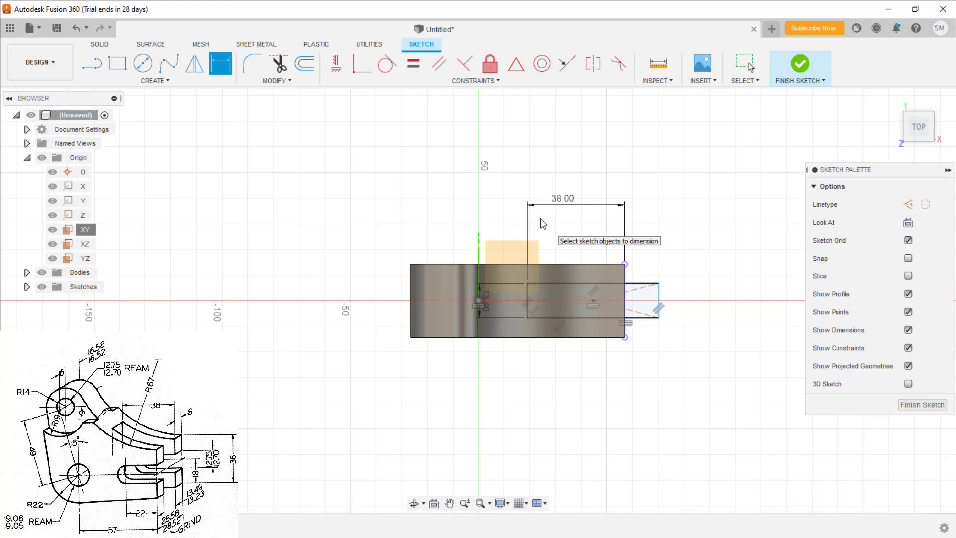
{"action": "key", "text": "Escape"}
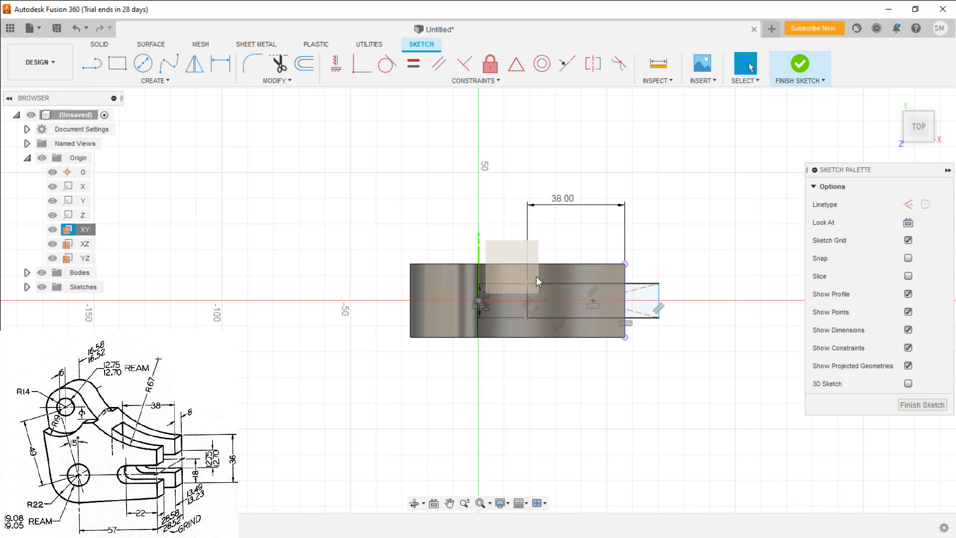
{"action": "left_click", "coordinate": [901, 406]}
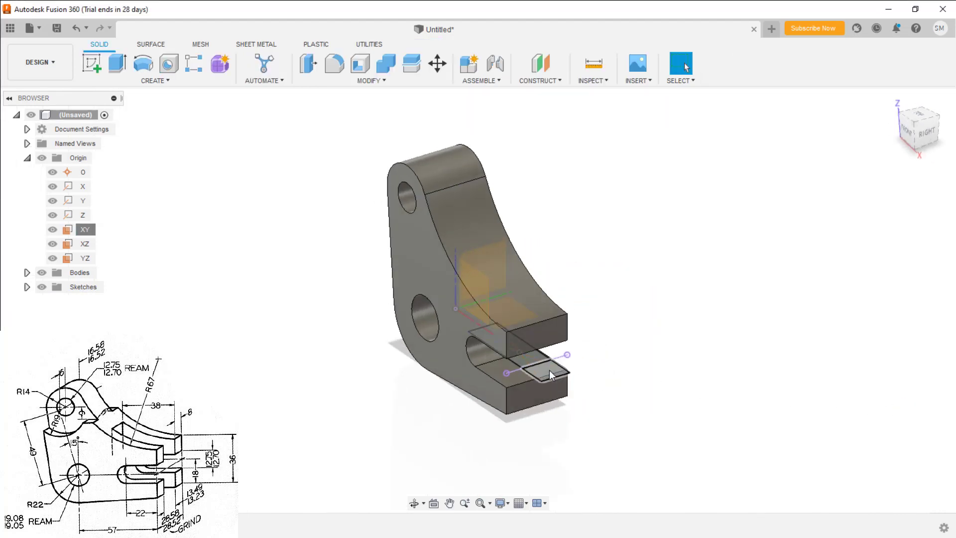
Step: Extrude the rectangle profile within the fork symmetrically as a cut, about 34.3 mm per side, to split the fork lengthwise
{"action": "scroll", "coordinate": [531, 353], "scroll_direction": "up", "scroll_amount": 5}
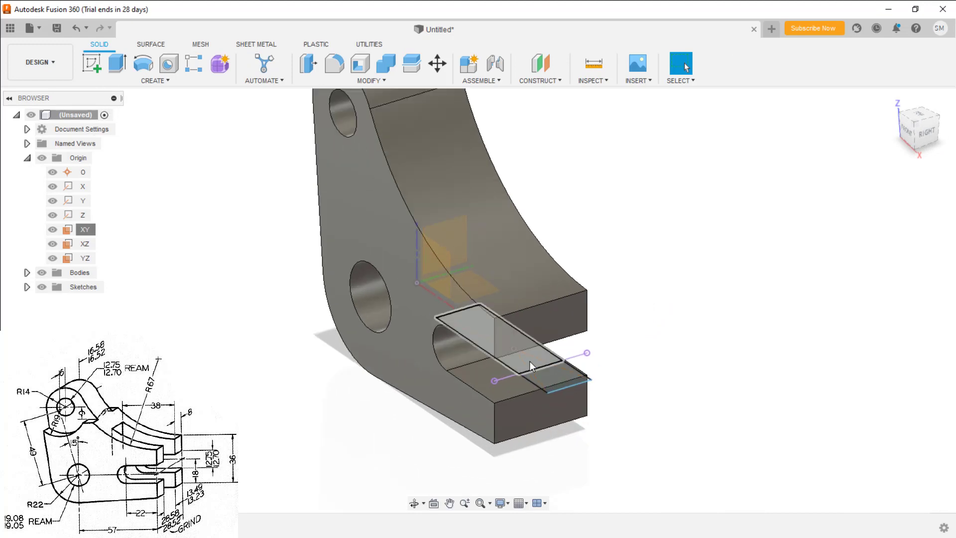
{"action": "middle_click_drag", "start_coordinate": [509, 364], "coordinate": [514, 380]}
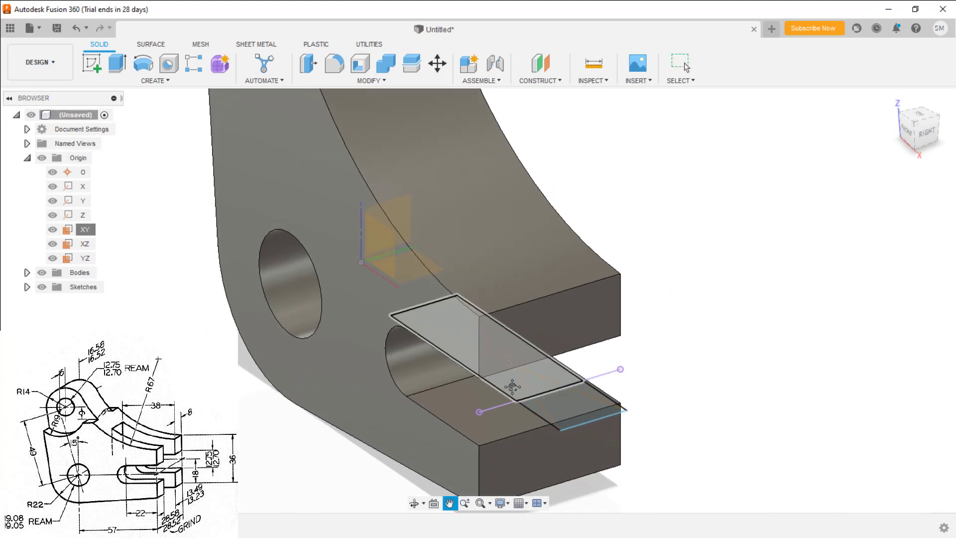
{"action": "left_click", "coordinate": [514, 380]}
{"action": "right_click", "coordinate": [513, 380]}
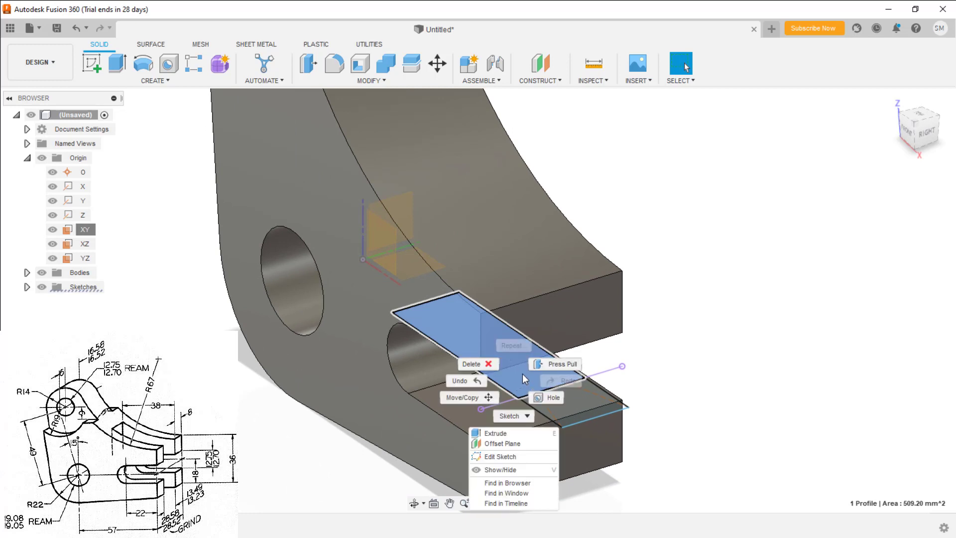
{"action": "left_click", "coordinate": [553, 364]}
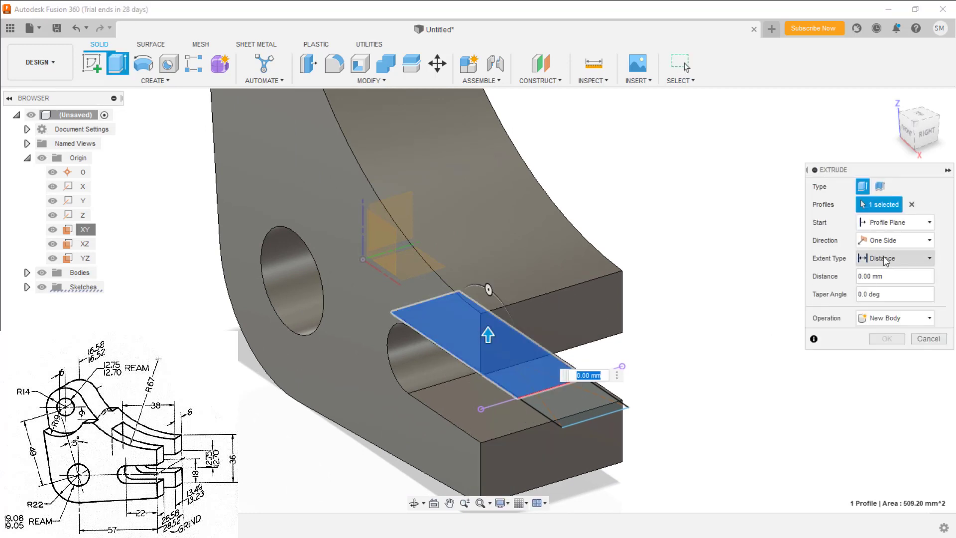
{"action": "left_click", "coordinate": [887, 239]}
{"action": "left_click", "coordinate": [885, 285]}
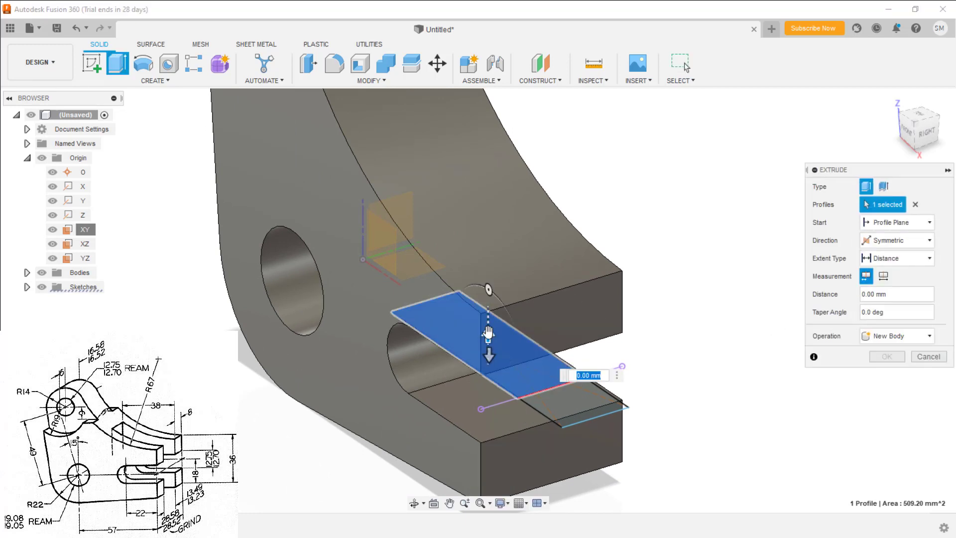
{"action": "left_click_drag", "start_coordinate": [487, 335], "coordinate": [576, 147]}
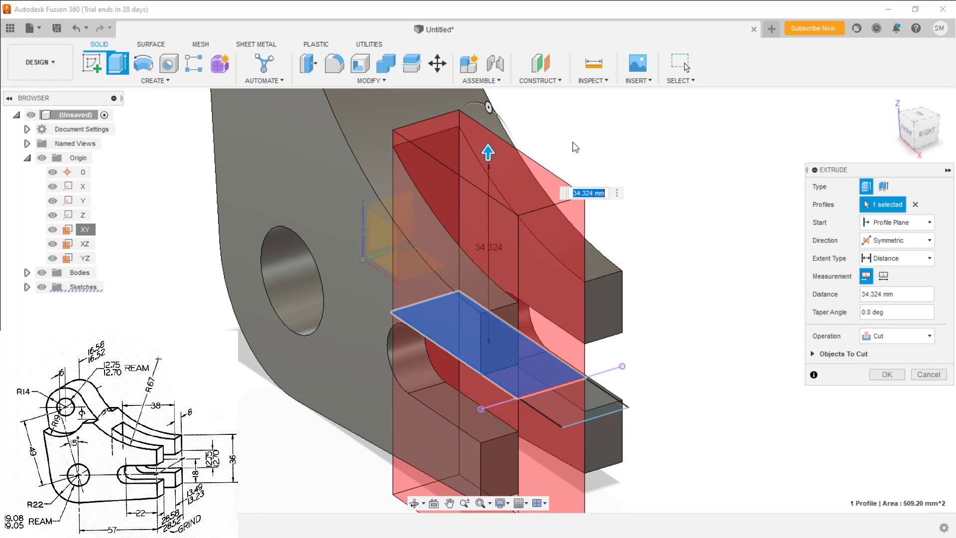
{"action": "key", "text": "Return"}
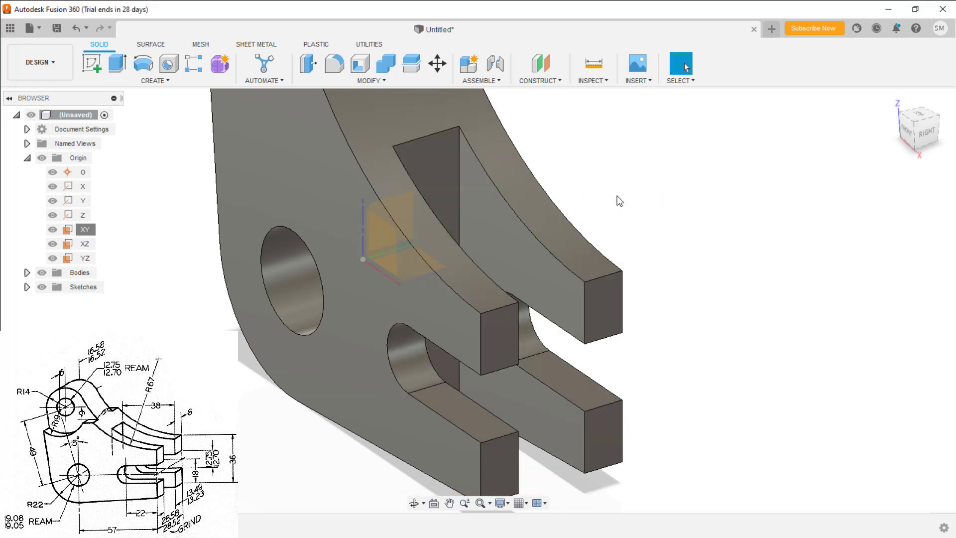
Step: Start a sketch on the lever's front face and draw a circle of diameter 19*2 mm centered on the upper hole
{"action": "scroll", "coordinate": [511, 285], "scroll_direction": "up", "scroll_amount": 2}
{"action": "scroll", "coordinate": [509, 285], "scroll_direction": "down", "scroll_amount": 5}
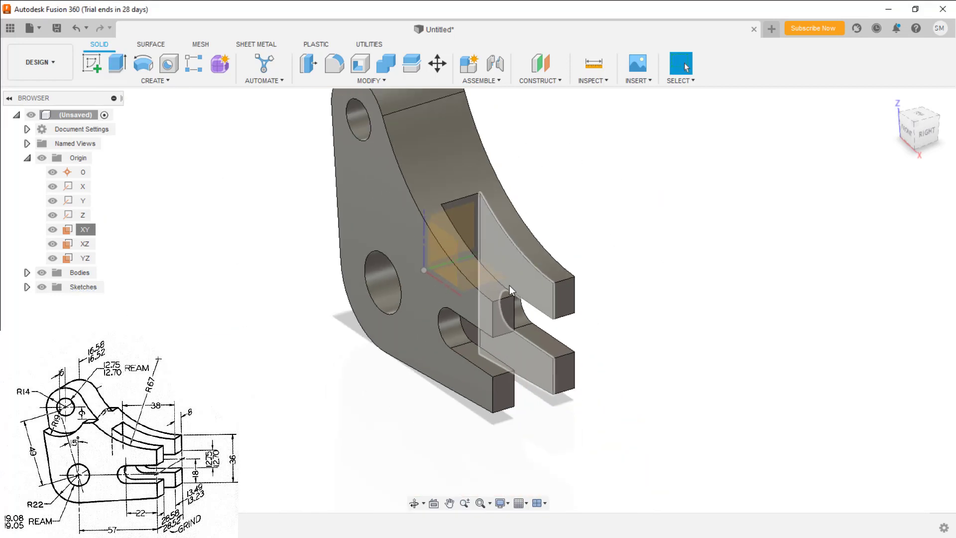
{"action": "left_click", "coordinate": [892, 100]}
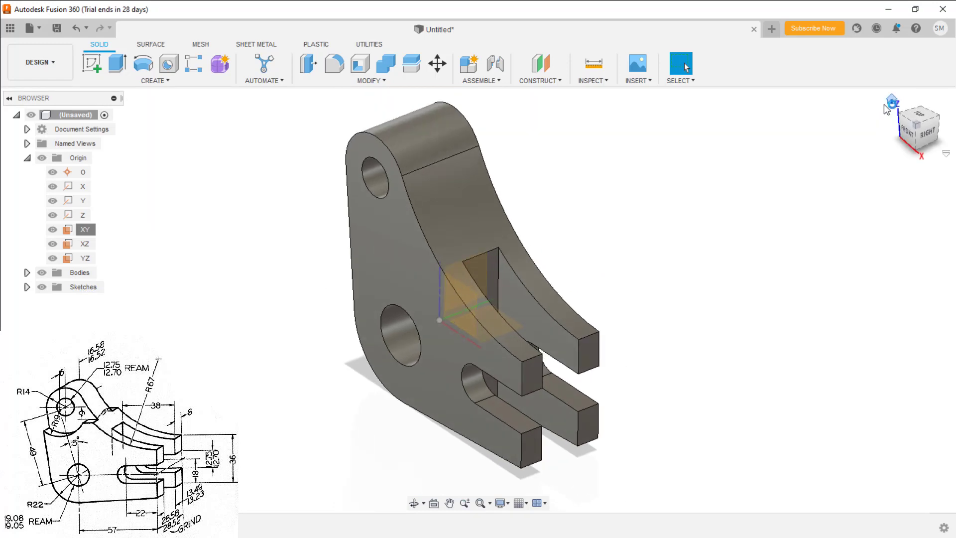
{"action": "left_click", "coordinate": [366, 249]}
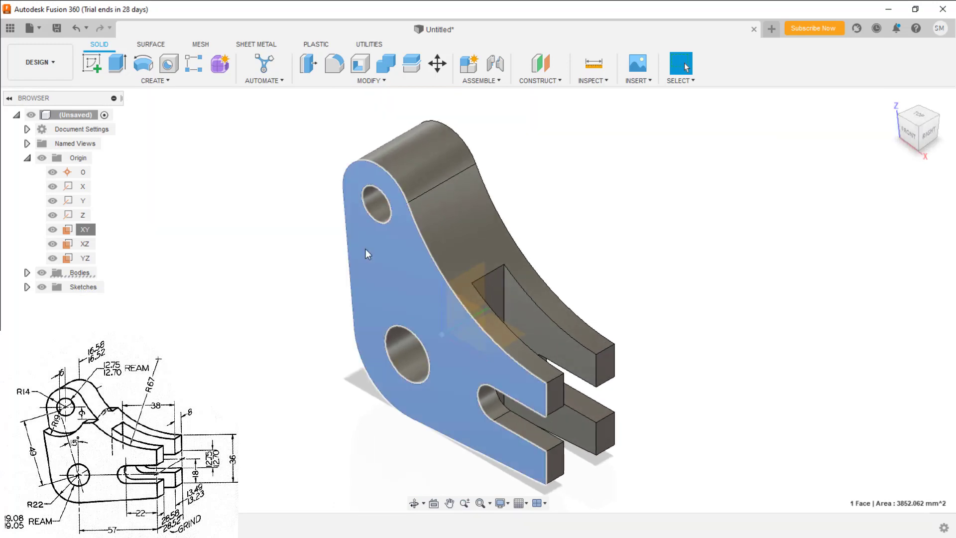
{"action": "right_click", "coordinate": [365, 249]}
{"action": "left_click", "coordinate": [360, 311]}
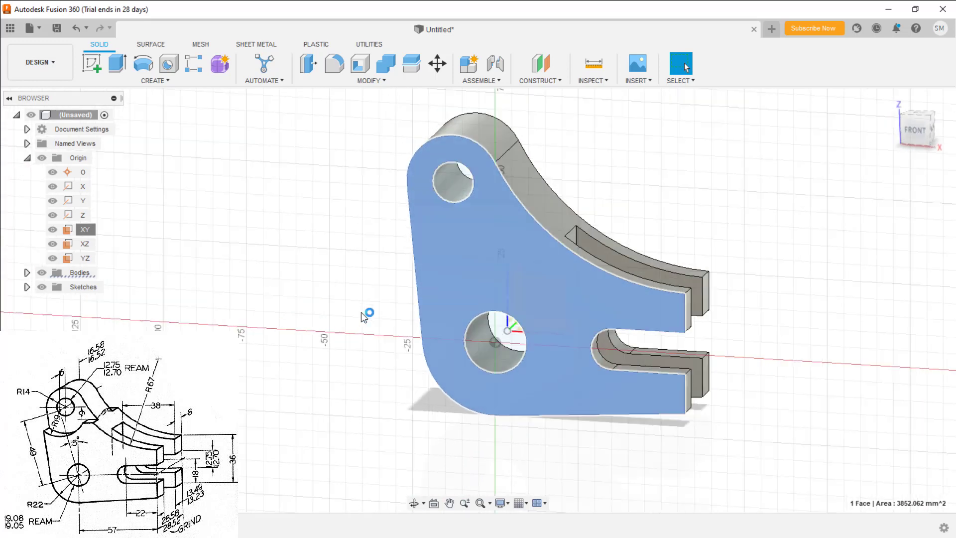
{"action": "scroll", "coordinate": [518, 150], "scroll_direction": "up", "scroll_amount": 2}
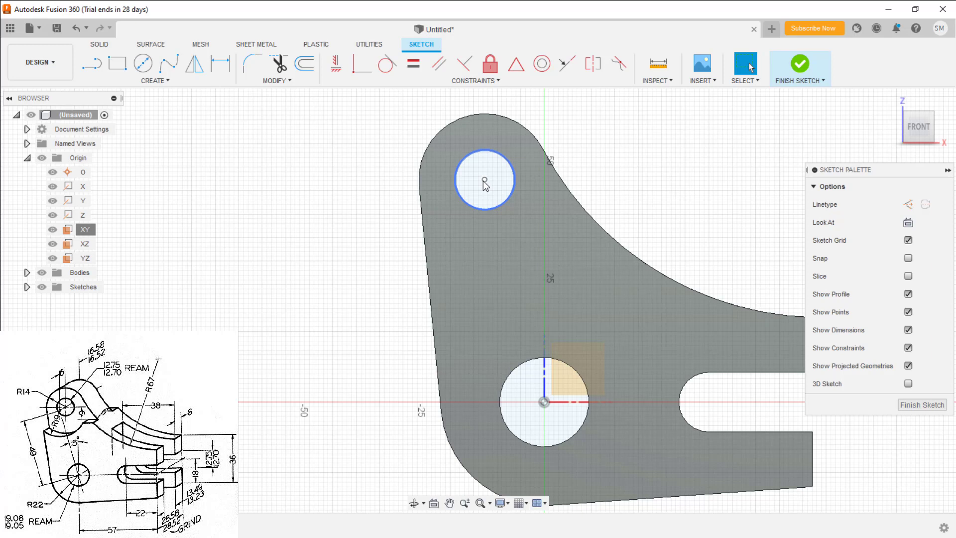
{"action": "key", "text": "c"}
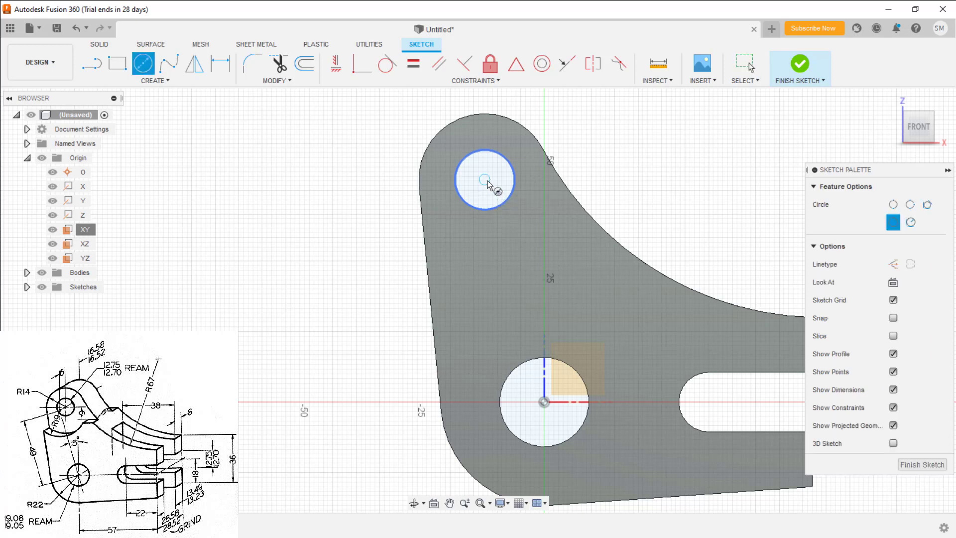
{"action": "left_click", "coordinate": [487, 182]}
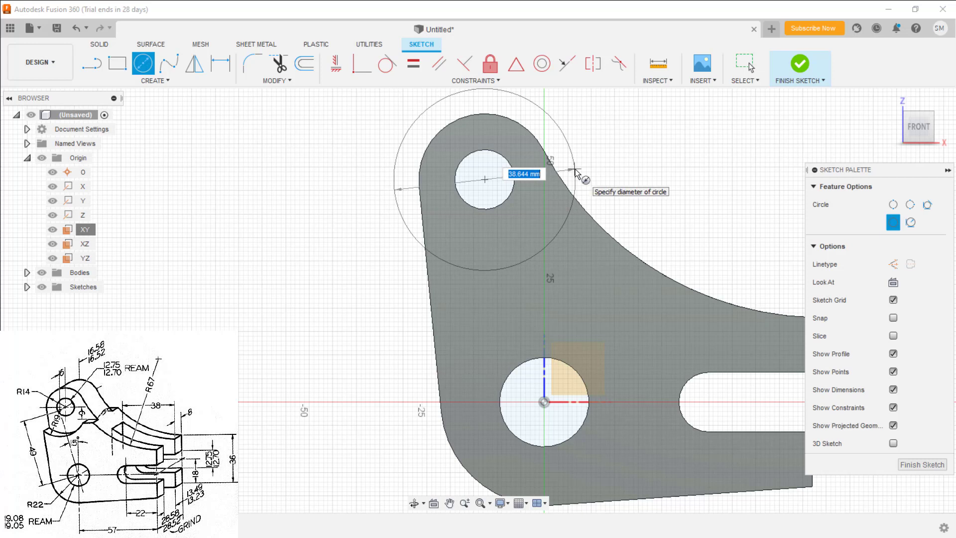
{"action": "type", "text": "1"}
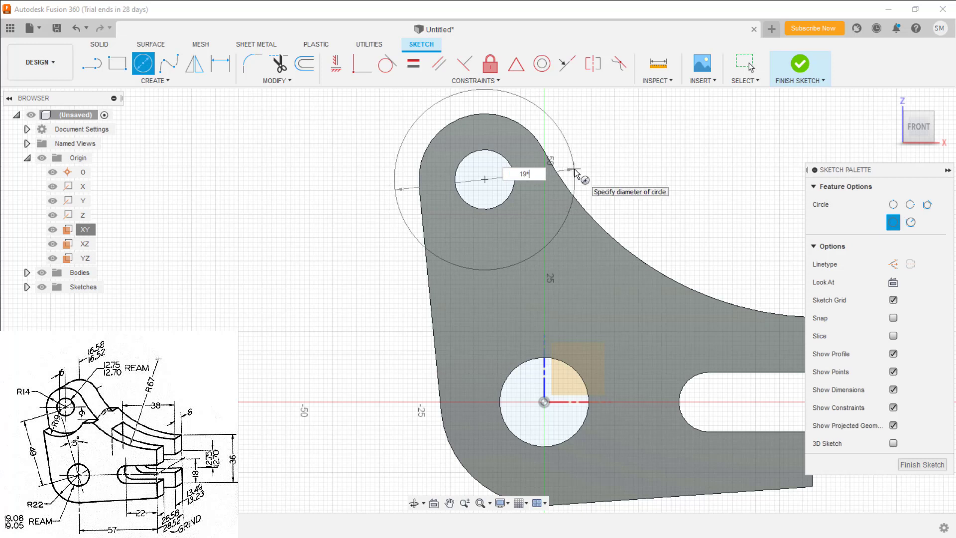
{"action": "type", "text": "9*2"}
{"action": "key", "text": "Return"}
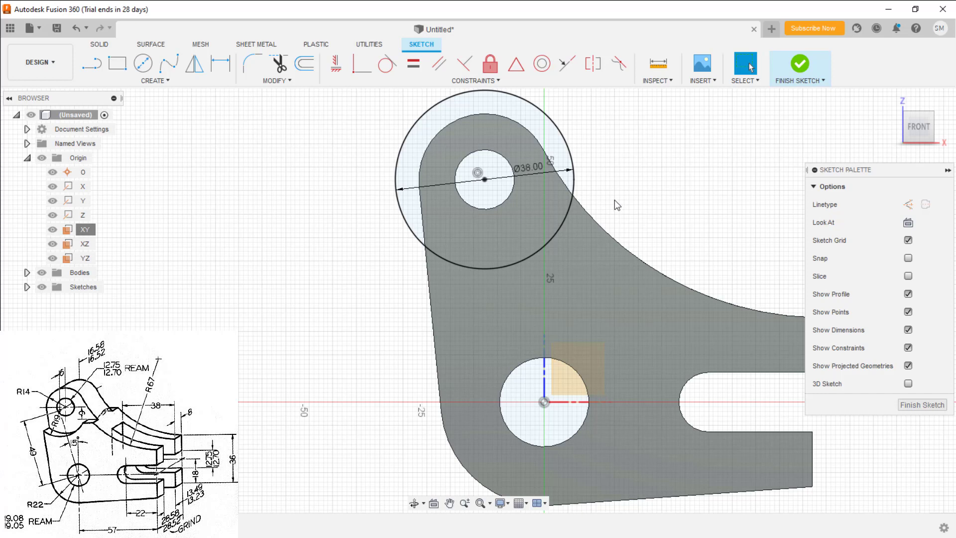
Step: Draw a horizontal line about 11 mm long from the 38 mm circle to beyond the lever's concave edge
{"action": "scroll", "coordinate": [615, 199], "scroll_direction": "up", "scroll_amount": 1}
{"action": "key", "text": "l"}
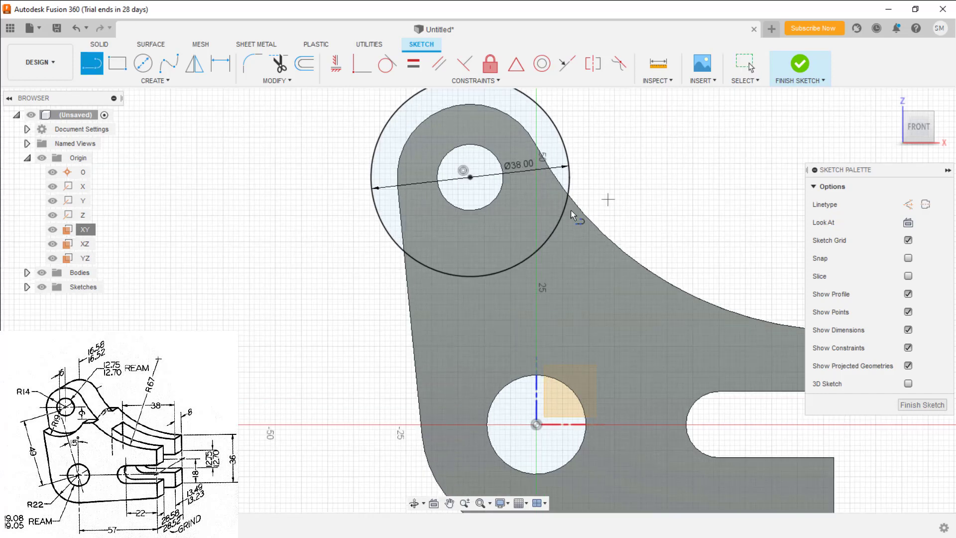
{"action": "left_click", "coordinate": [556, 228]}
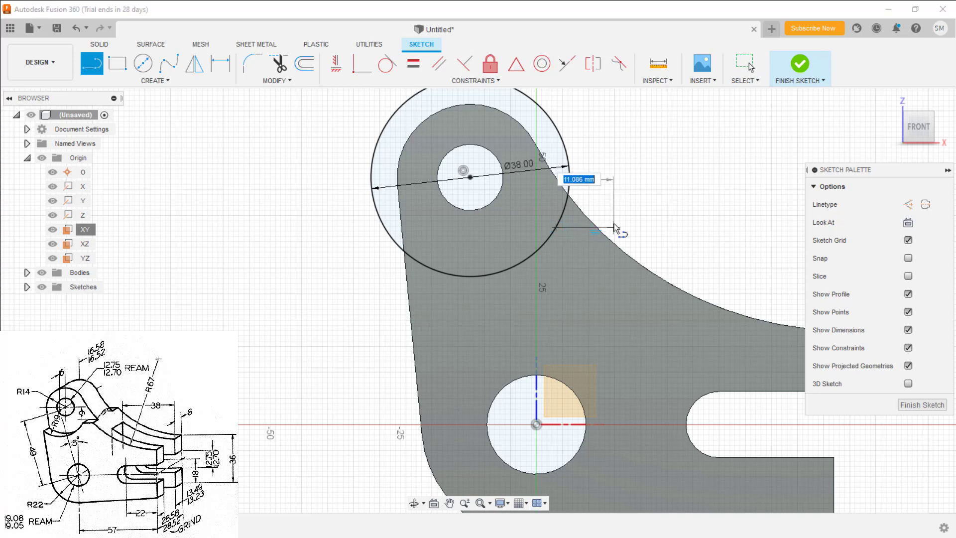
{"action": "left_click", "coordinate": [616, 227]}
{"action": "key", "text": "Escape"}
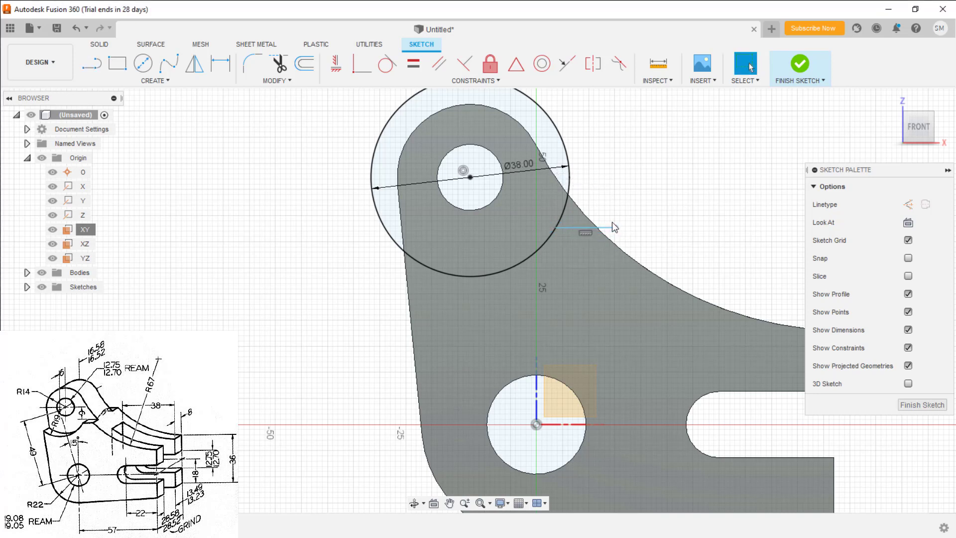
Step: Dimension the horizontal line 9 mm below the upper hole's center and finish the sketch
{"action": "key", "text": "d"}
{"action": "left_click", "coordinate": [470, 177]}
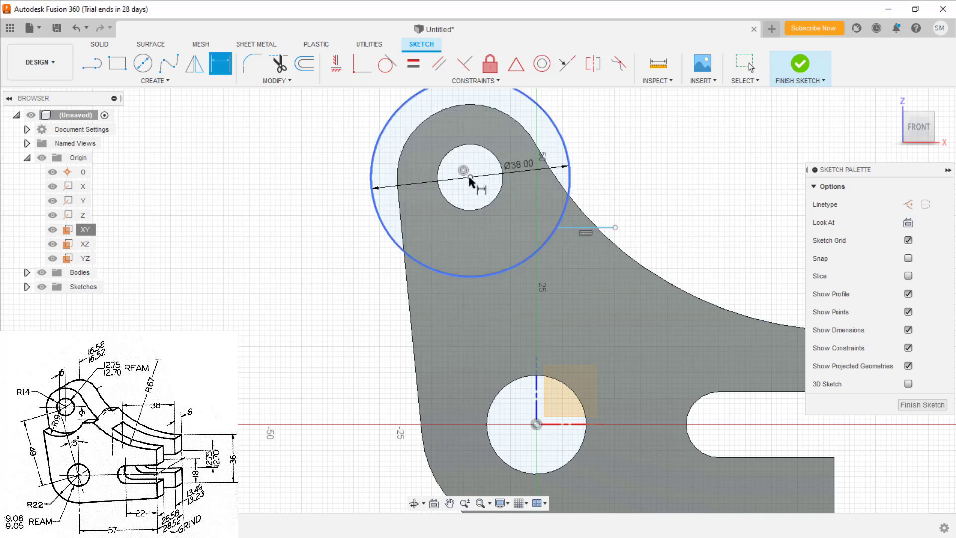
{"action": "left_click", "coordinate": [589, 227]}
{"action": "left_click", "coordinate": [663, 206]}
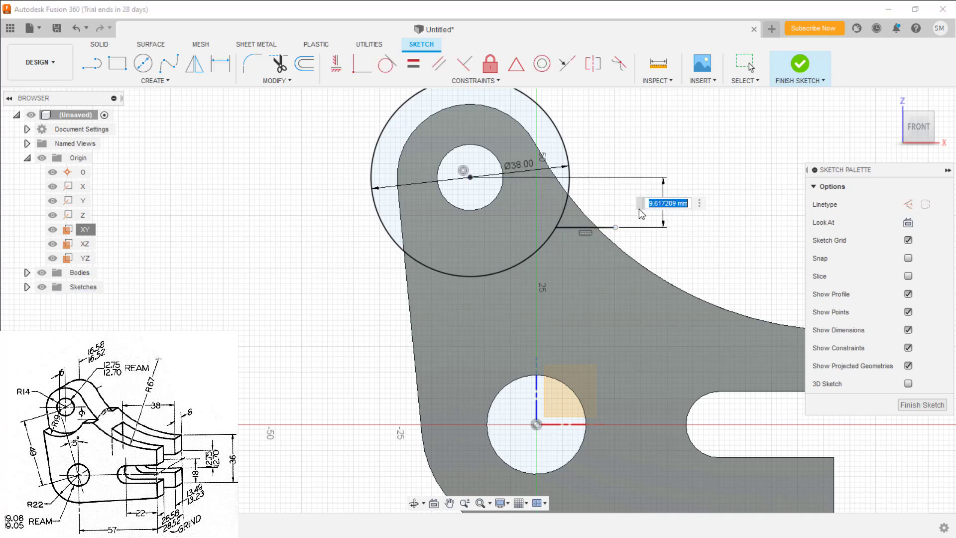
{"action": "type", "text": "9"}
{"action": "key", "text": "Return"}
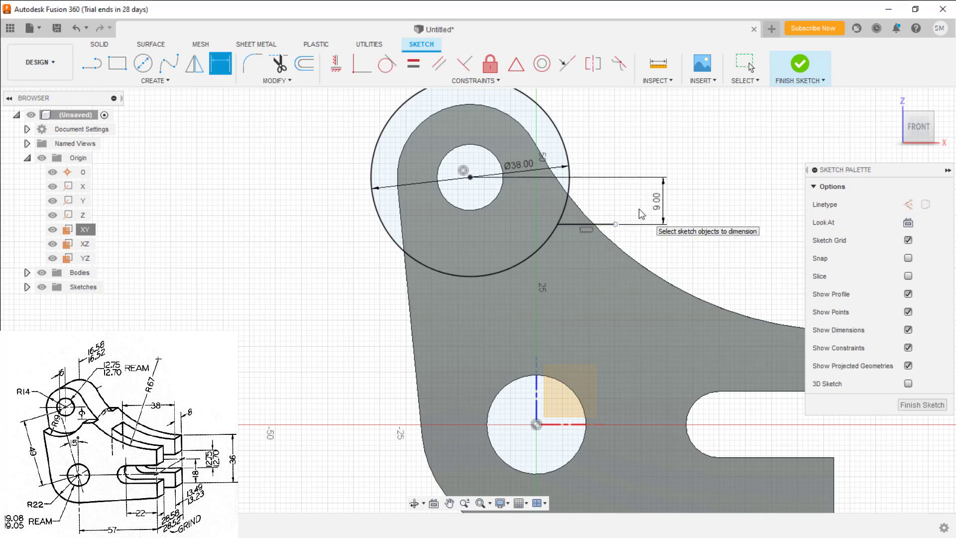
{"action": "key", "text": "Escape"}
{"action": "left_click", "coordinate": [911, 405]}
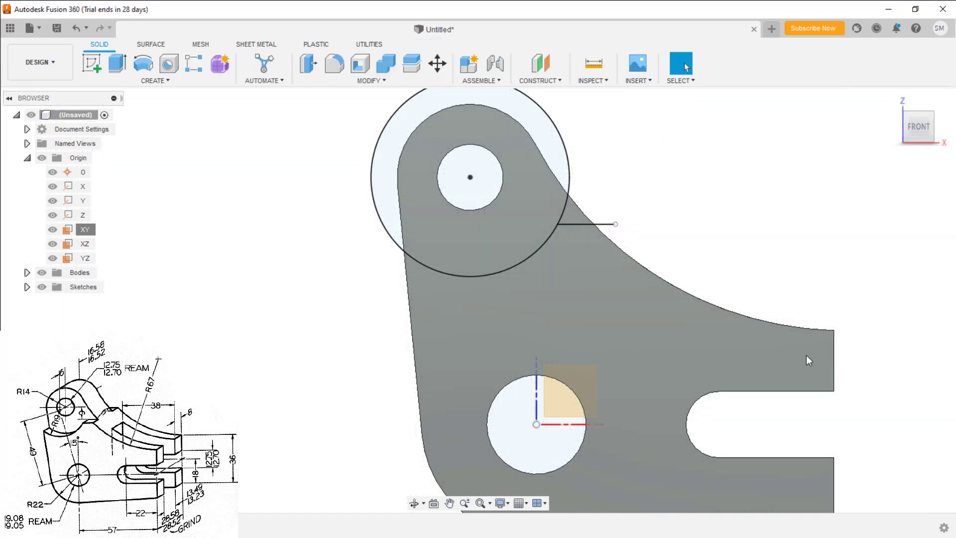
Step: Extrude the profile around the upper hole and the small triangular profile beside it by -6 mm to recess the boss's front face
{"action": "middle_click_drag", "start_coordinate": [675, 224], "coordinate": [607, 252]}
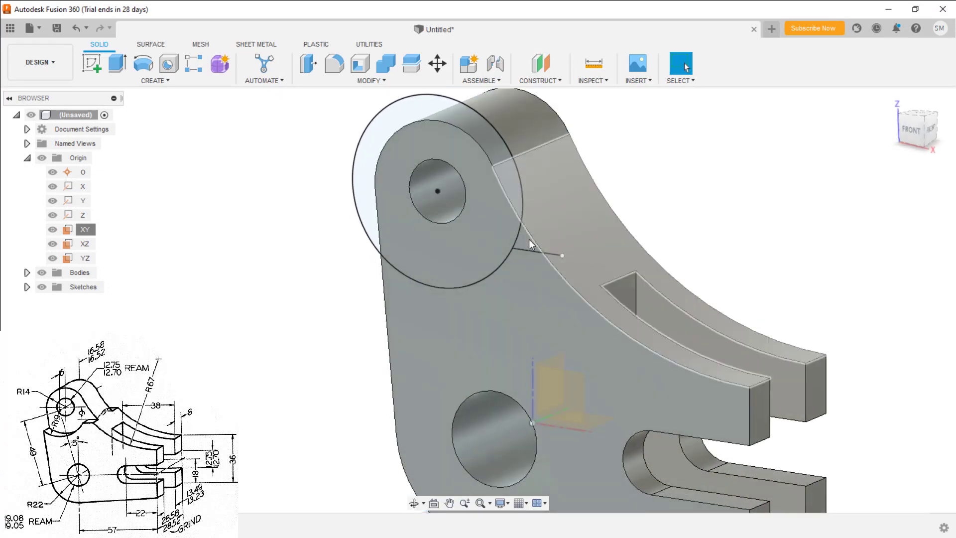
{"action": "left_click", "coordinate": [490, 231]}
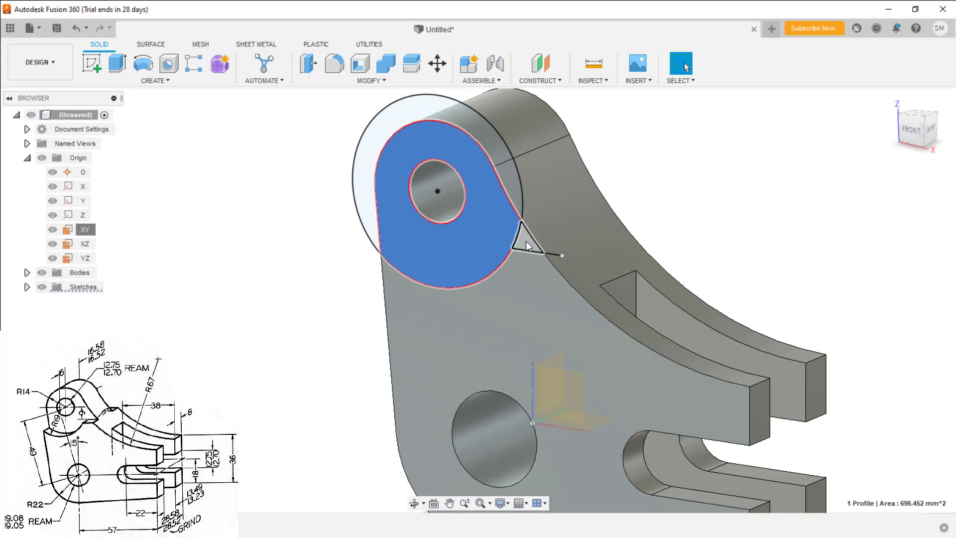
{"action": "left_click", "coordinate": [525, 241]}
{"action": "right_click", "coordinate": [525, 241]}
{"action": "left_click", "coordinate": [574, 224]}
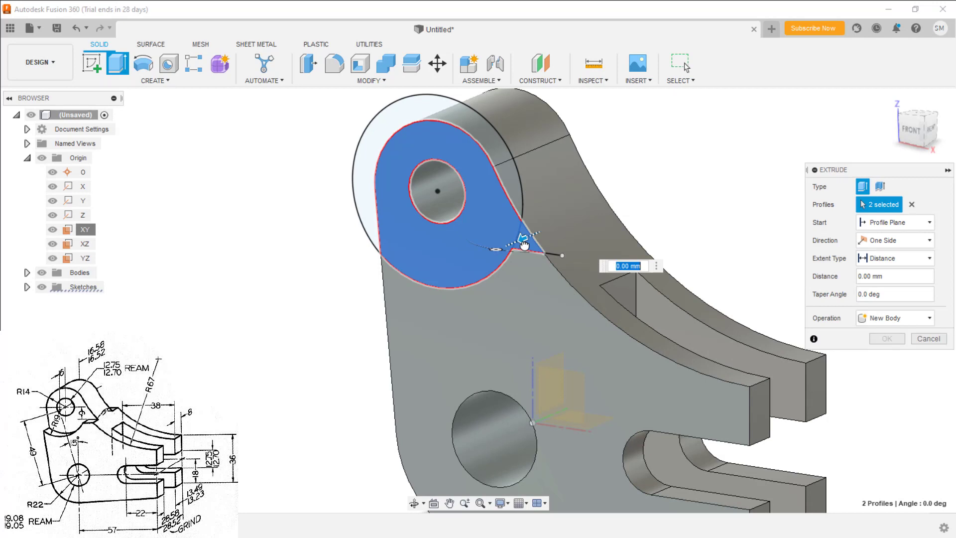
{"action": "type", "text": "-6"}
{"action": "key", "text": "Return"}
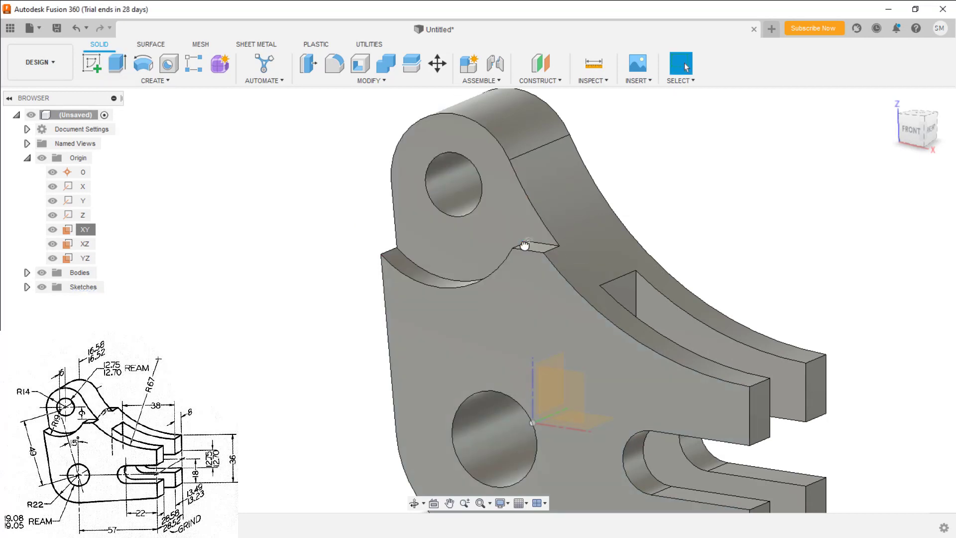
Step: Mirror the boss recess cut as a feature across the XZ plane onto the lever's opposite face
{"action": "middle_click_drag", "start_coordinate": [711, 207], "coordinate": [617, 213], "text": "shift"}
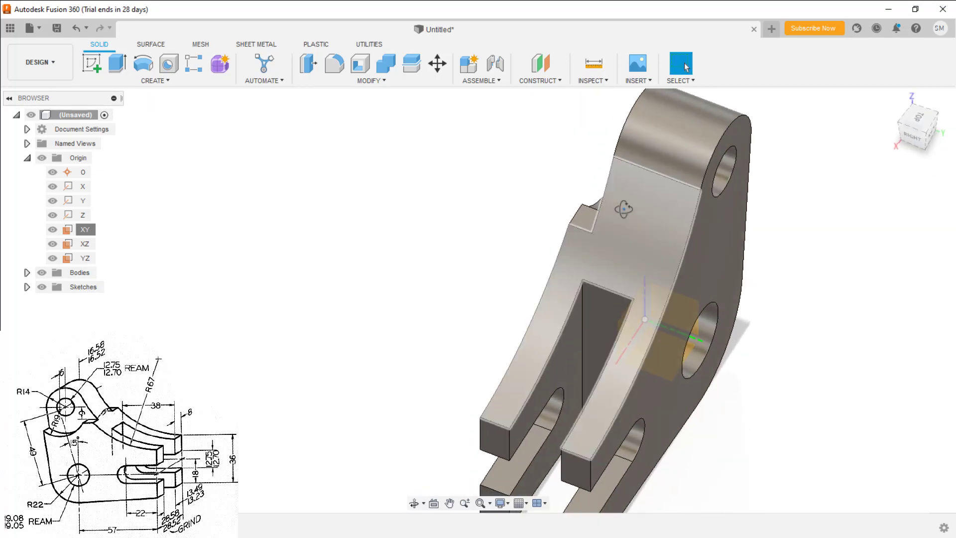
{"action": "type", "text": "s"}
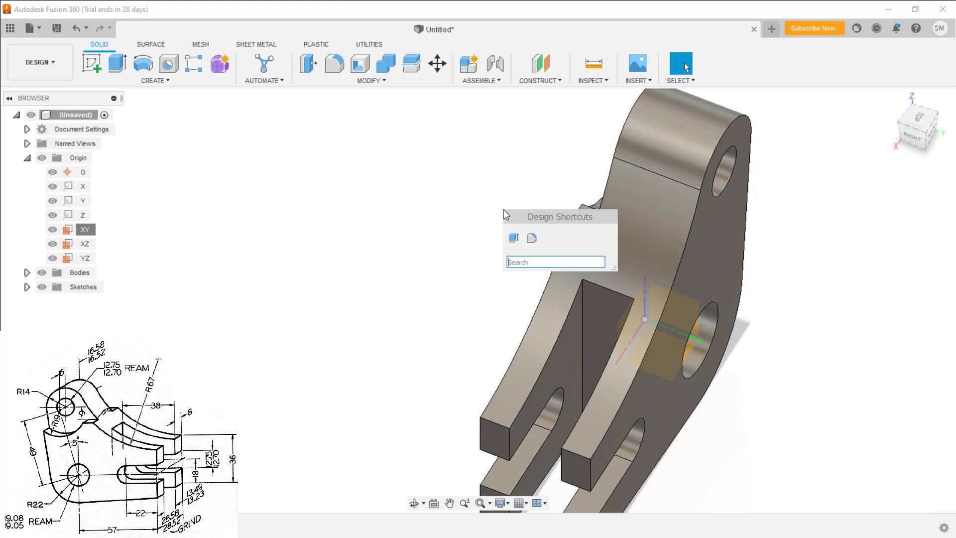
{"action": "type", "text": "mi"}
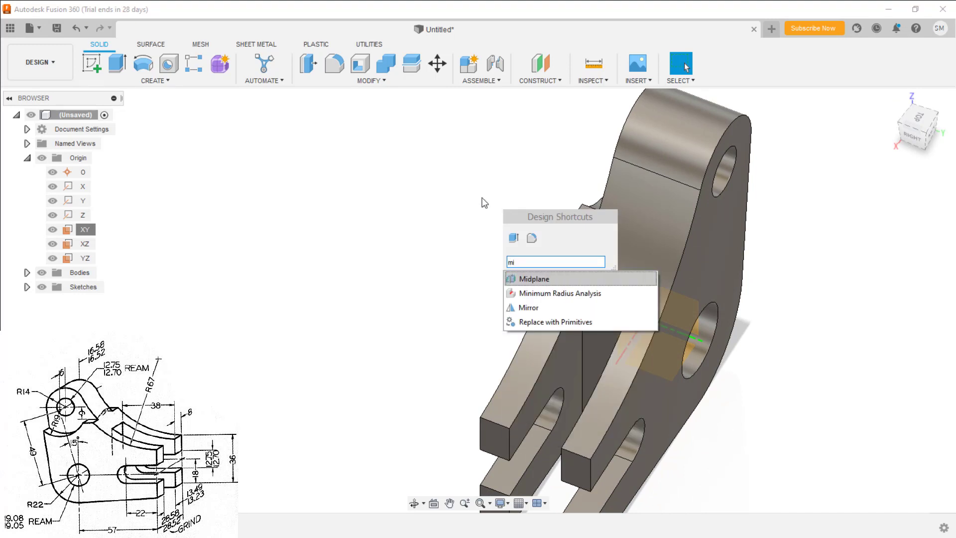
{"action": "left_click", "coordinate": [532, 307]}
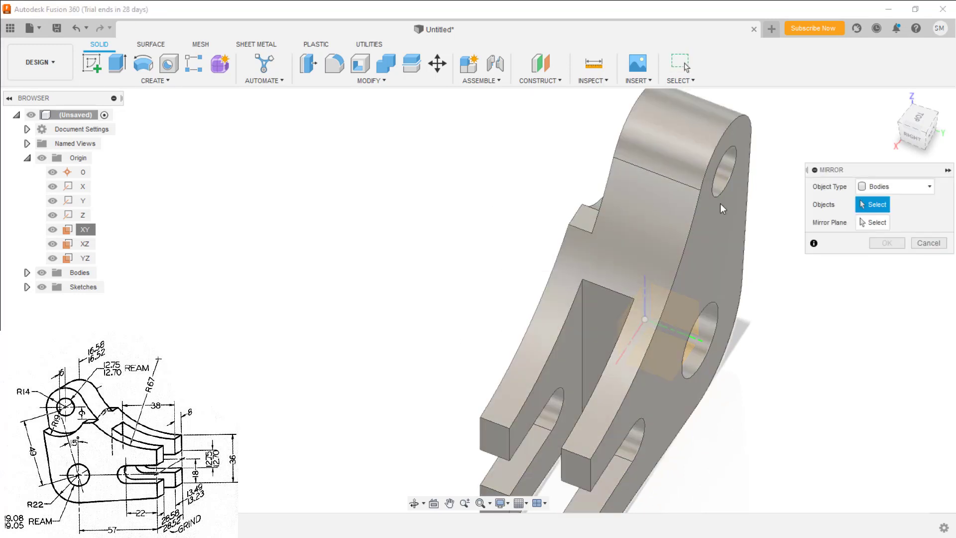
{"action": "left_click", "coordinate": [893, 186]}
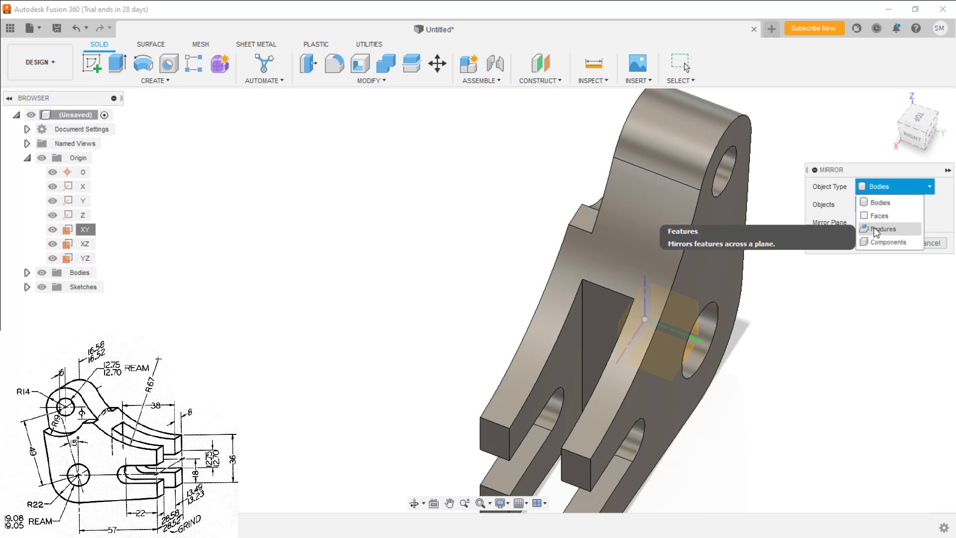
{"action": "left_click", "coordinate": [875, 227]}
{"action": "left_click", "coordinate": [591, 217]}
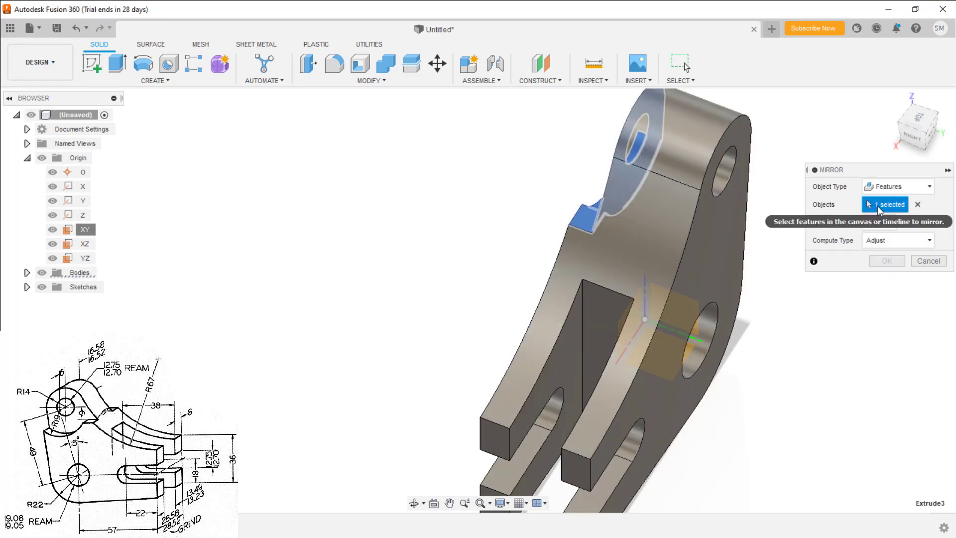
{"action": "left_click", "coordinate": [869, 227]}
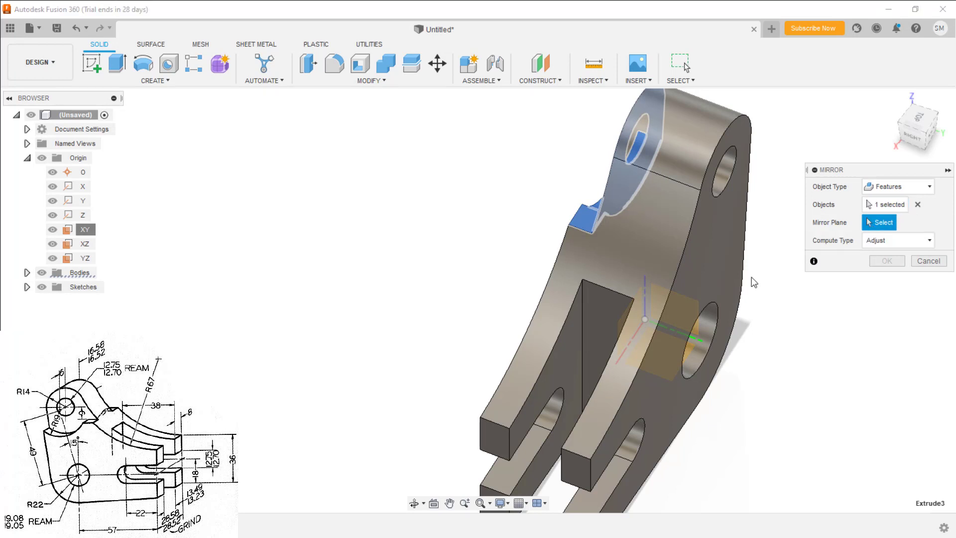
{"action": "left_click", "coordinate": [635, 318]}
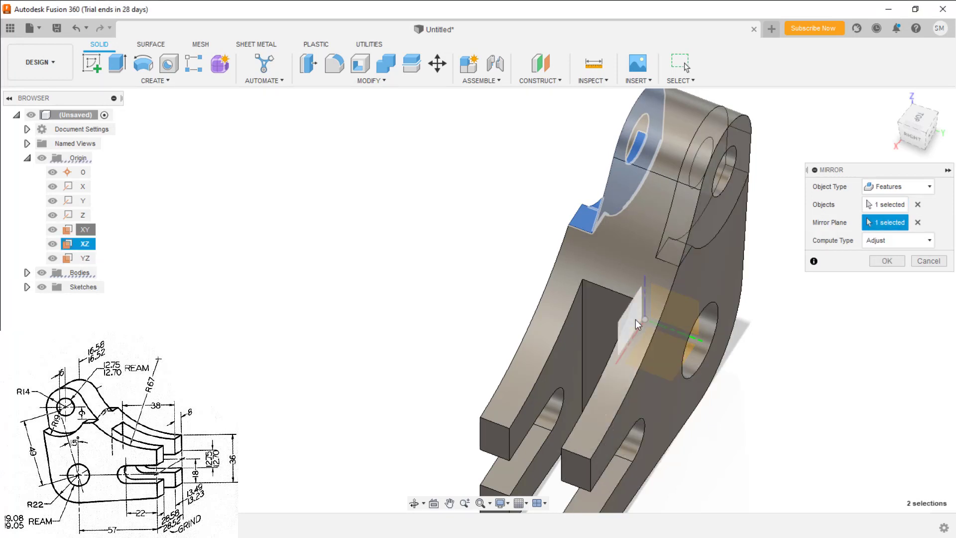
{"action": "left_click", "coordinate": [885, 261]}
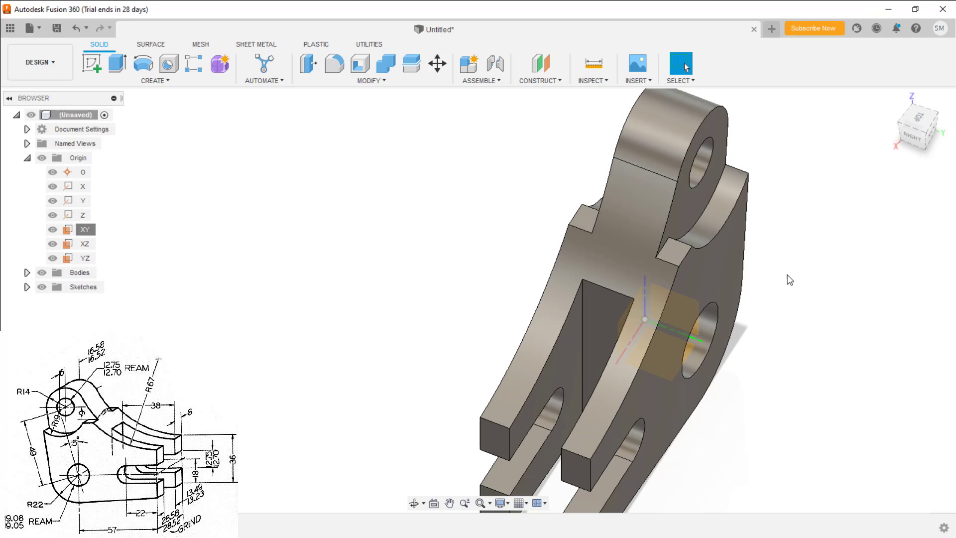
Step: Hide the origin point, axes and planes of the design
{"action": "scroll", "coordinate": [786, 282], "scroll_direction": "down", "scroll_amount": 2}
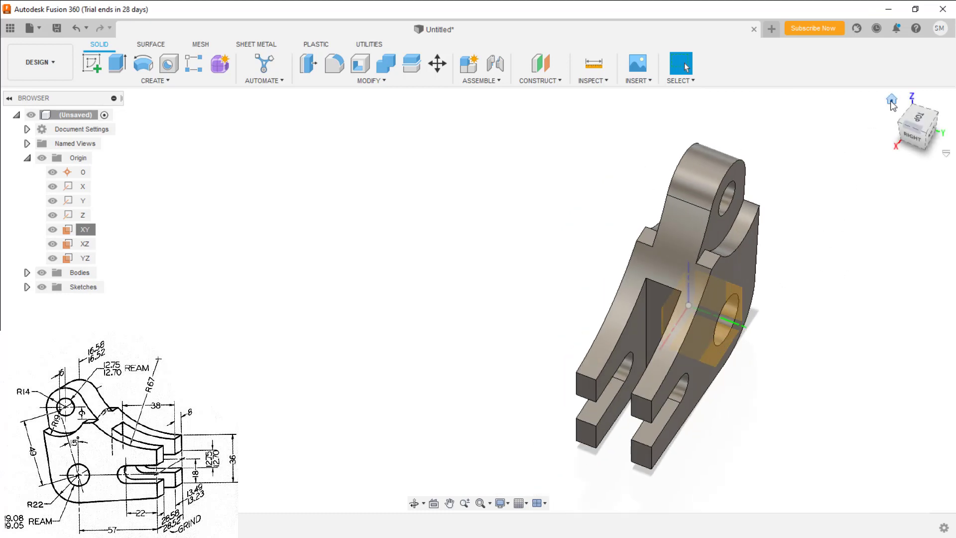
{"action": "left_click", "coordinate": [891, 101]}
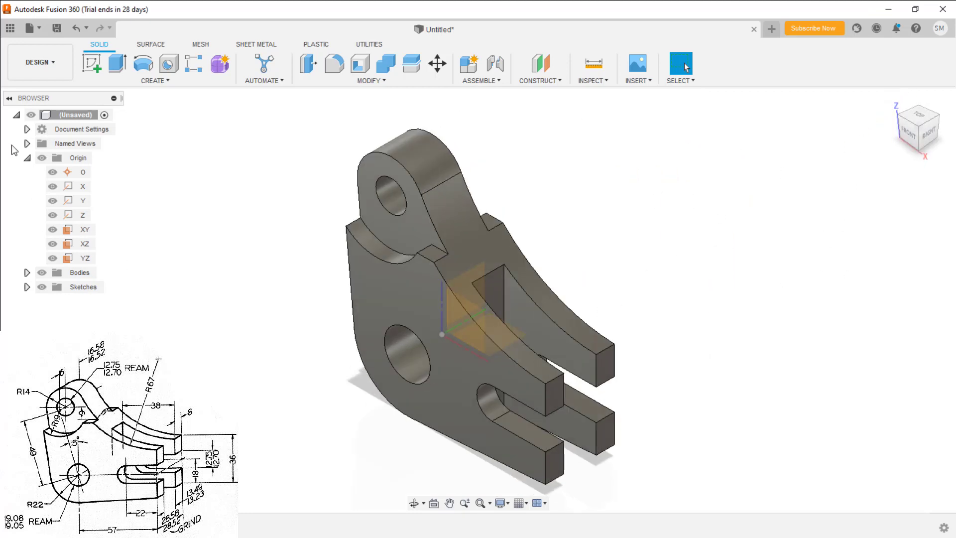
{"action": "right_click", "coordinate": [82, 159]}
{"action": "left_click", "coordinate": [95, 183]}
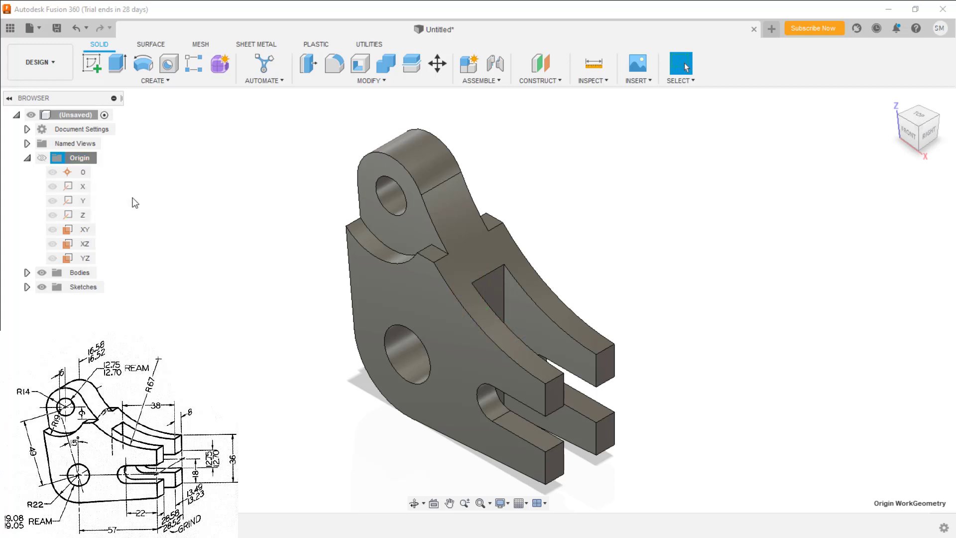
Step: Apply the Paint - Enamel Glossy (Blue) appearance to the whole lever body
{"action": "right_click", "coordinate": [397, 276]}
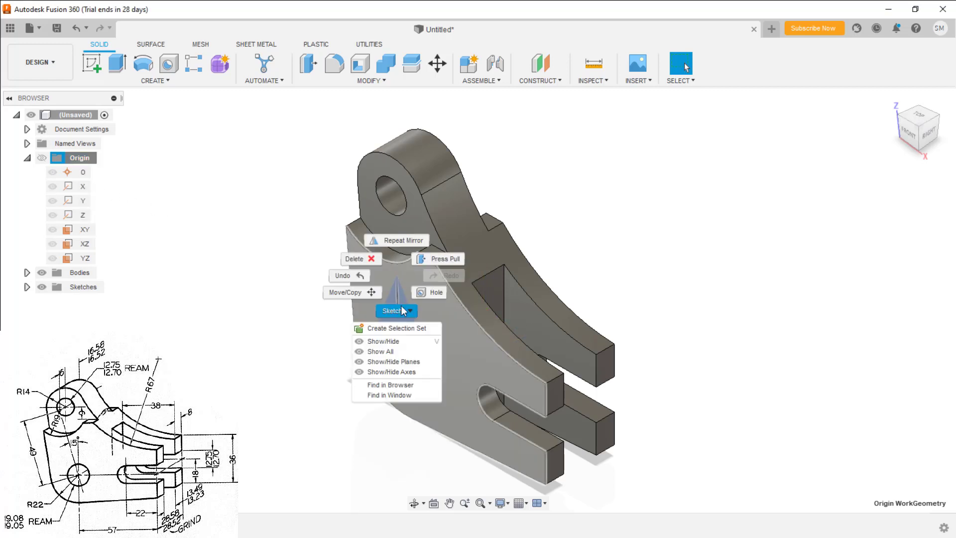
{"action": "left_click", "coordinate": [401, 288]}
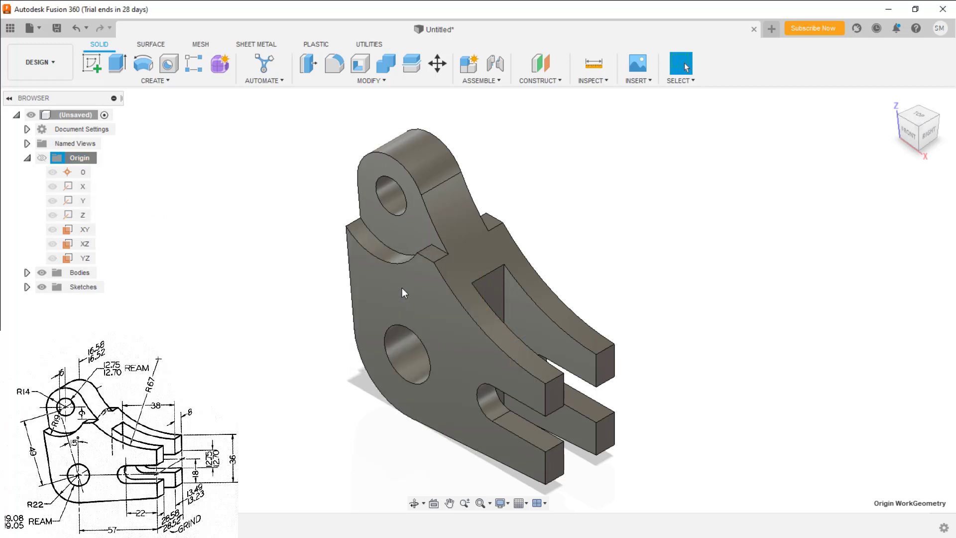
{"action": "right_click", "coordinate": [464, 232]}
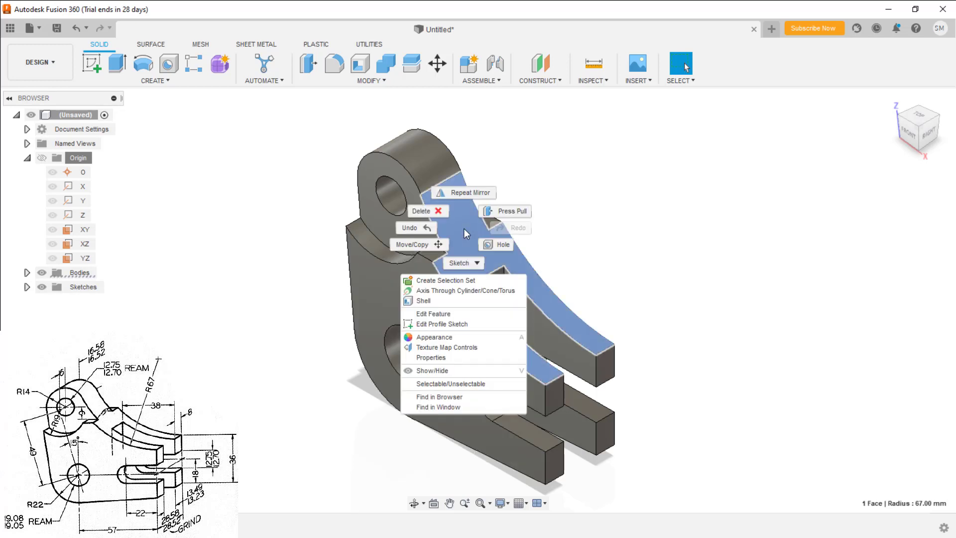
{"action": "left_click", "coordinate": [451, 341]}
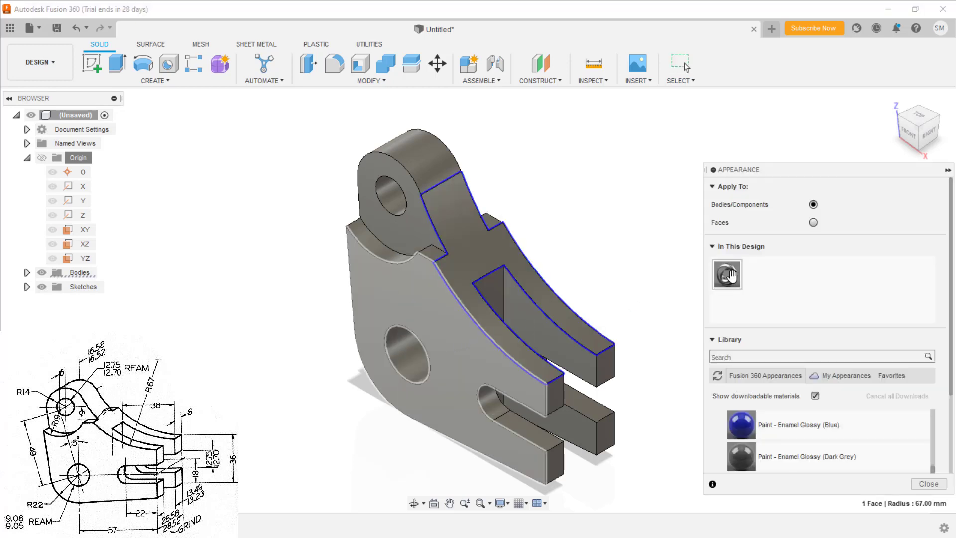
{"action": "left_click_drag", "start_coordinate": [741, 424], "coordinate": [491, 313]}
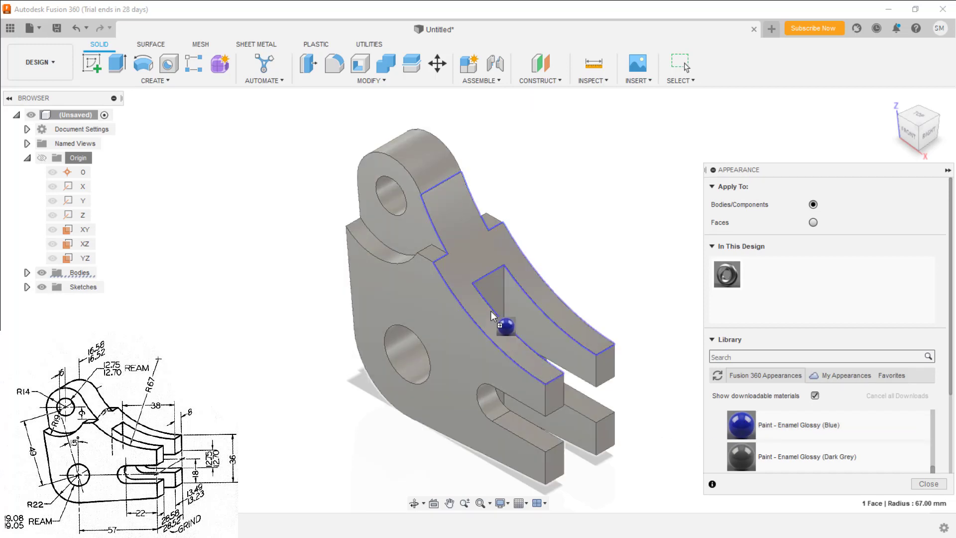
{"action": "left_click_drag", "start_coordinate": [432, 303], "coordinate": [433, 304]}
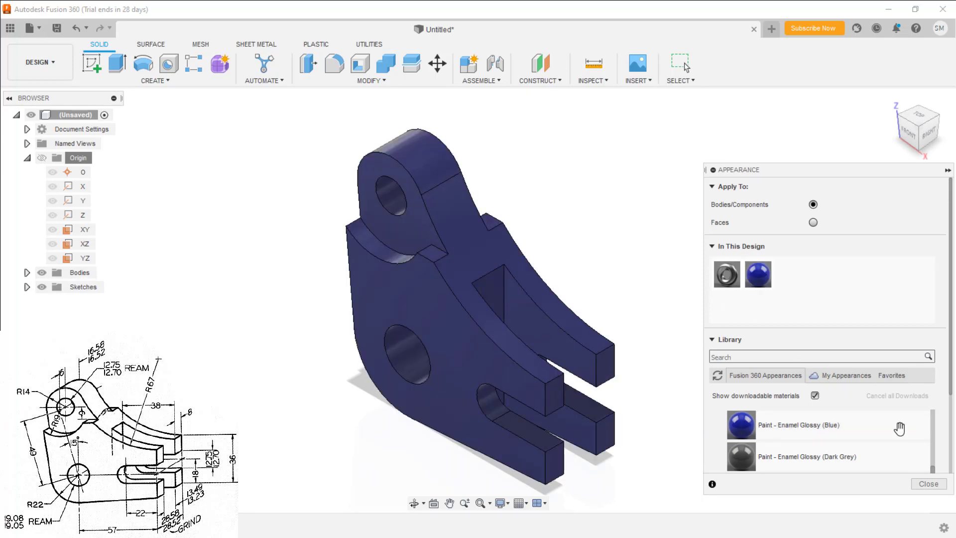
{"action": "left_click", "coordinate": [928, 483]}
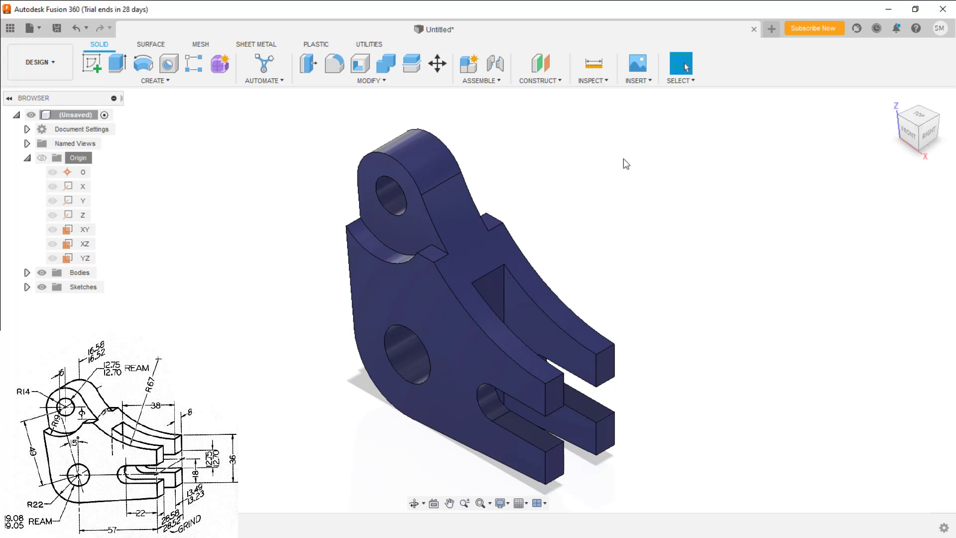